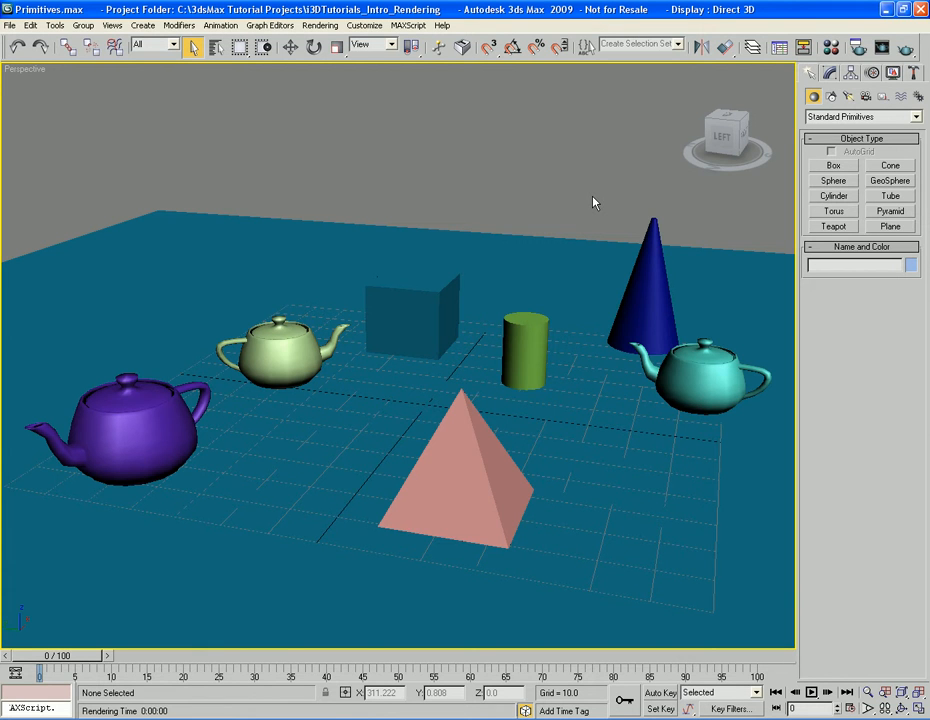
Render the Perspective view of the primitives with the default lighting, and close the rendered frame.
key("shift+q")
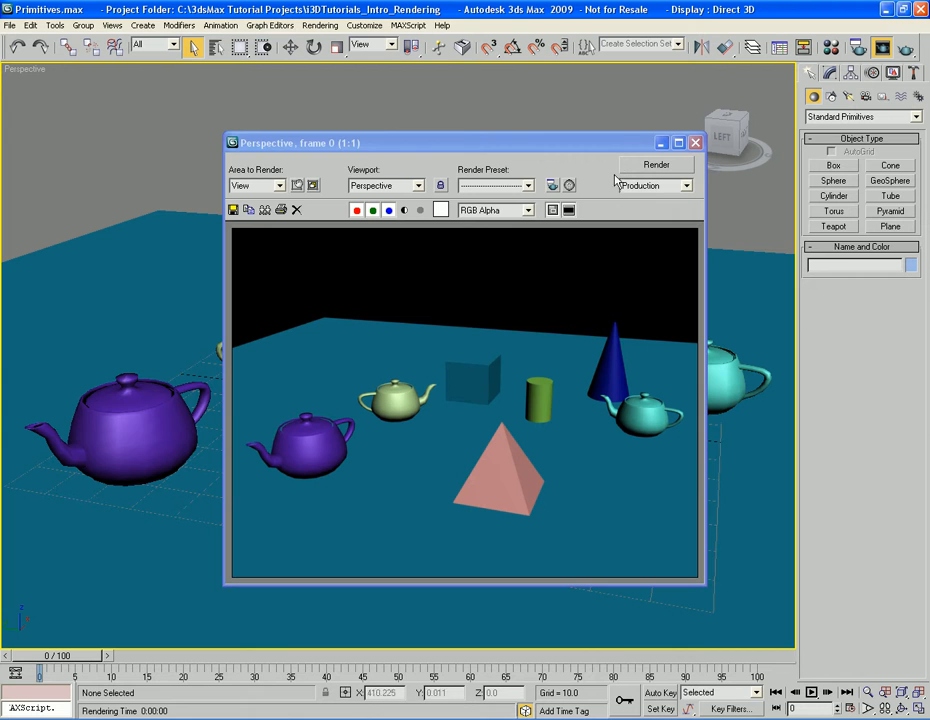
left_click_drag(616, 145, 559, 149)
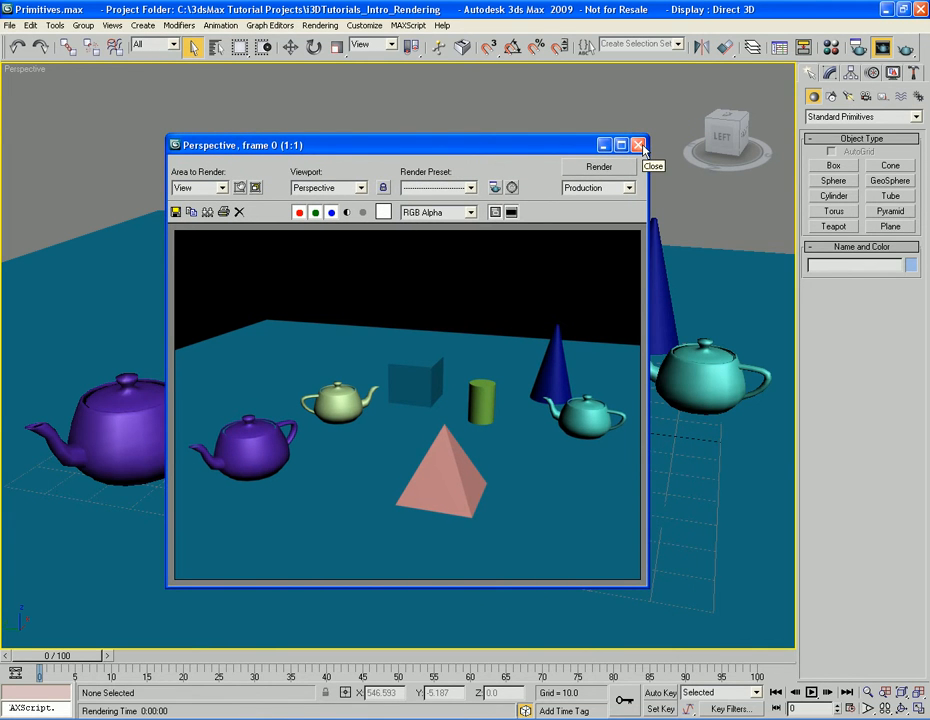
left_click(640, 145)
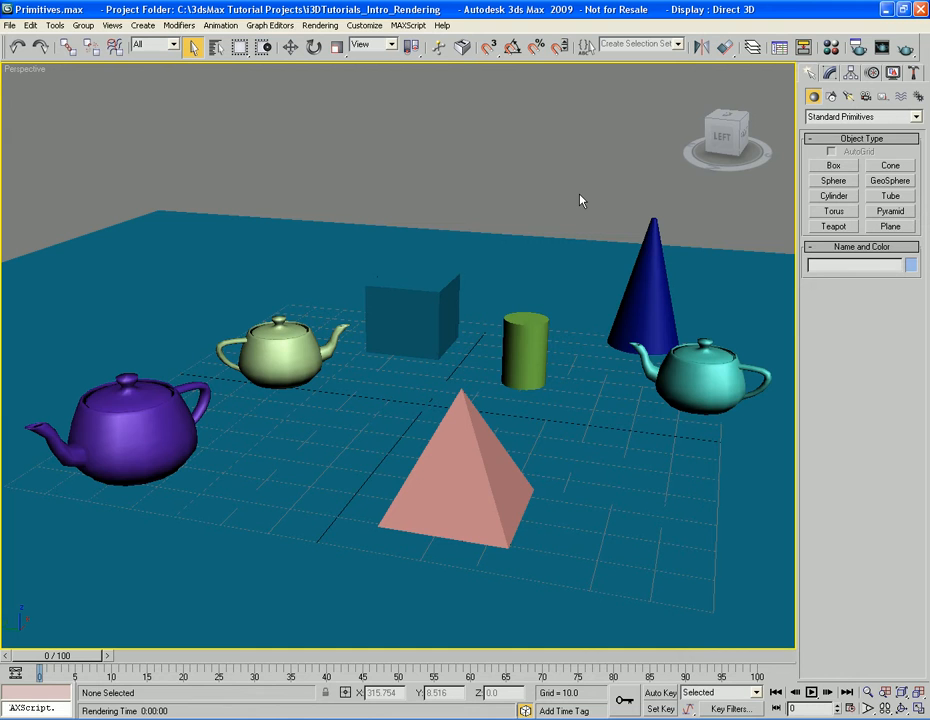
Create a photometric Target Light beside the turquoise teapot, aimed at the grid centre about 78 units away, declining the recommended exposure control.
left_click(849, 97)
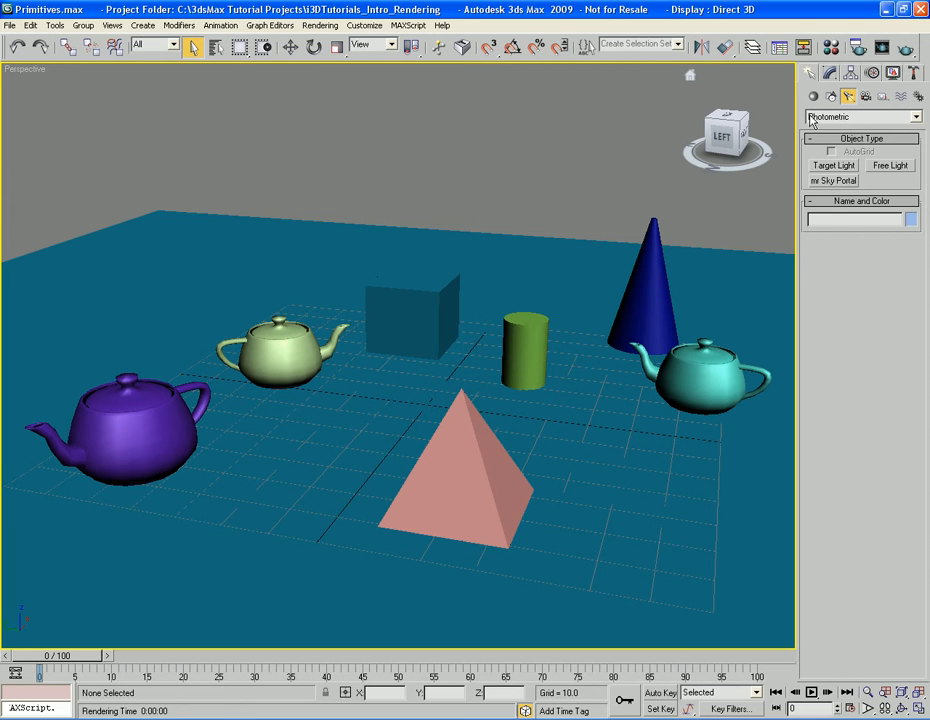
left_click(864, 118)
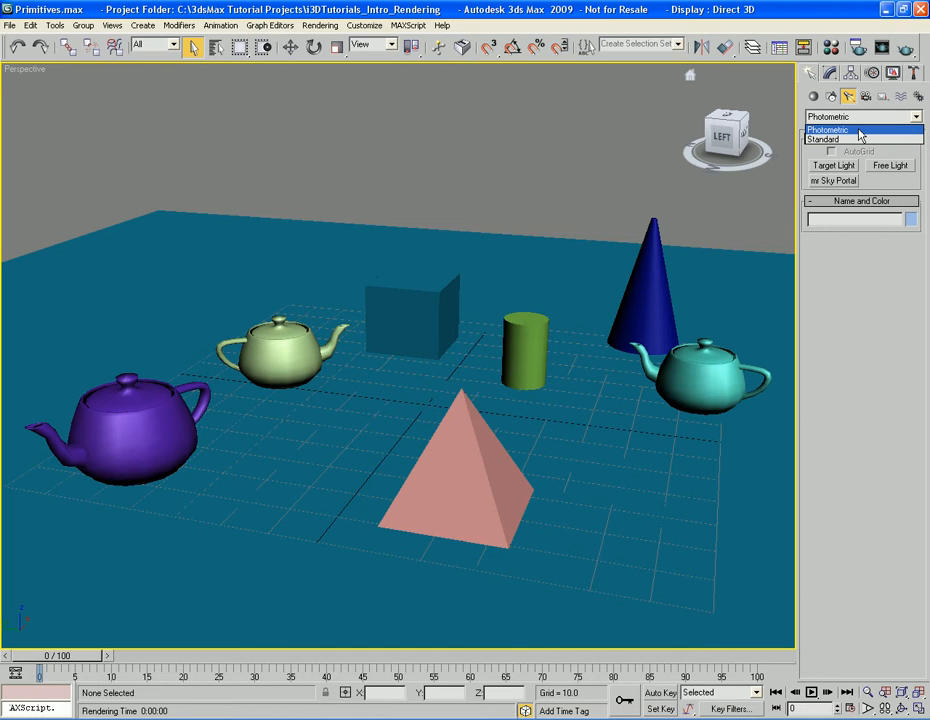
left_click(859, 133)
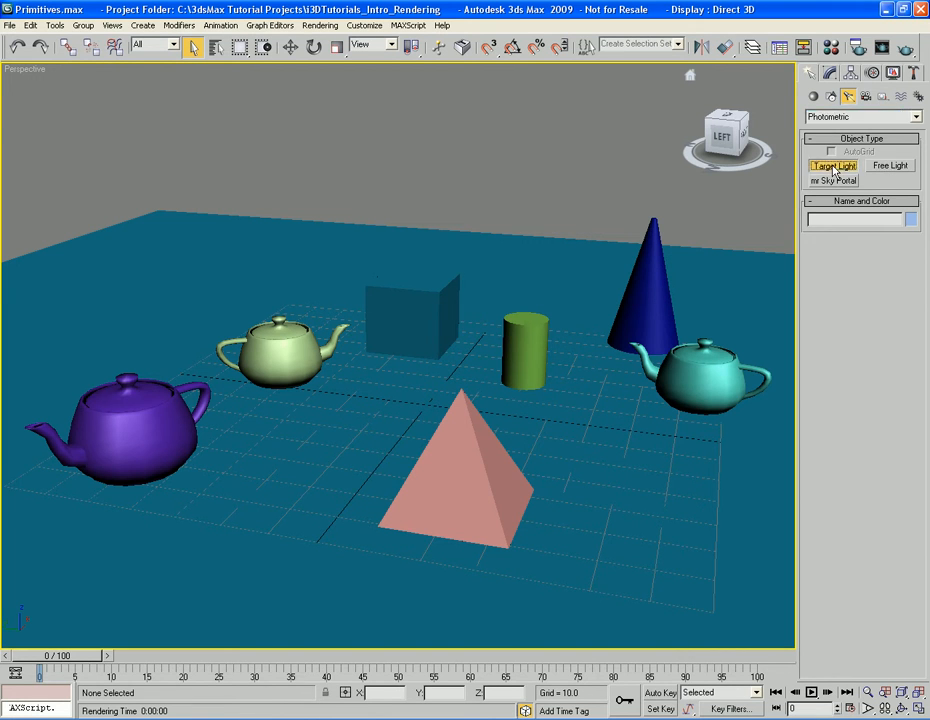
left_click(833, 167)
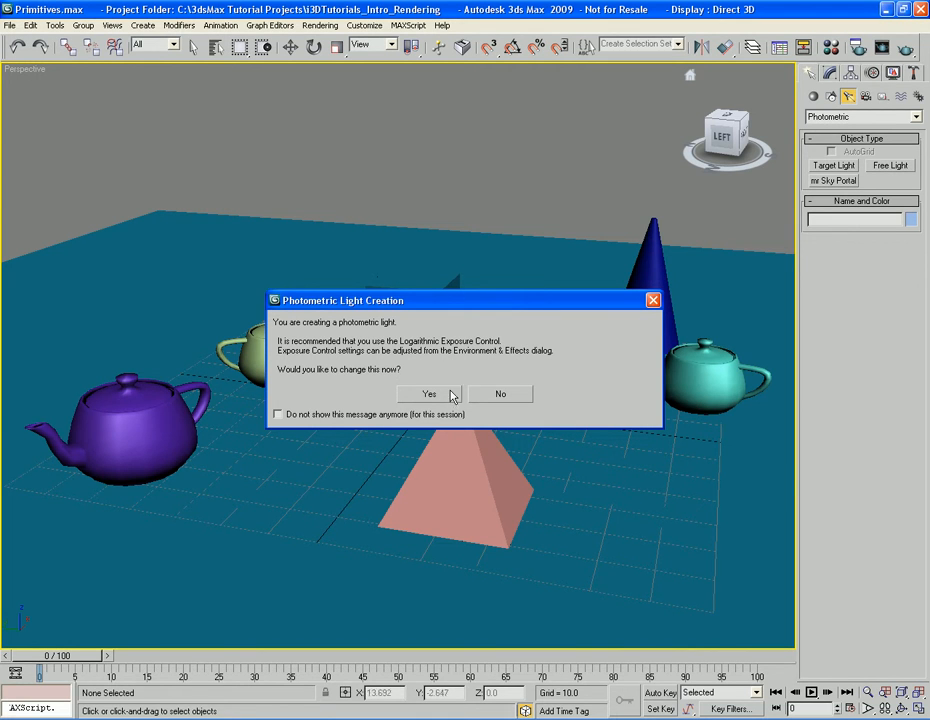
left_click(524, 397)
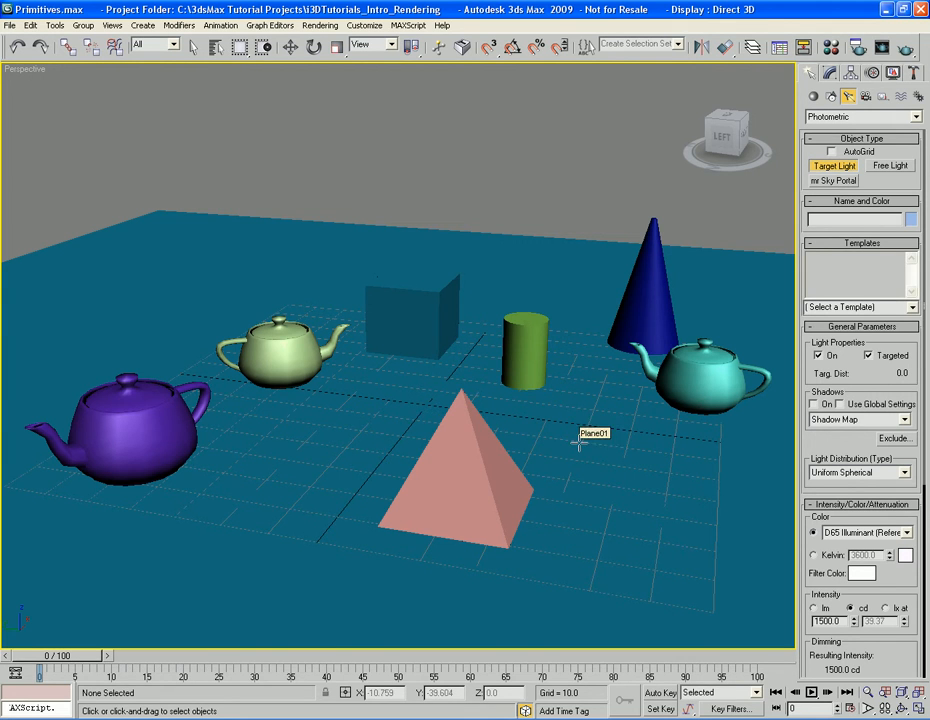
left_click_drag(752, 451, 428, 404)
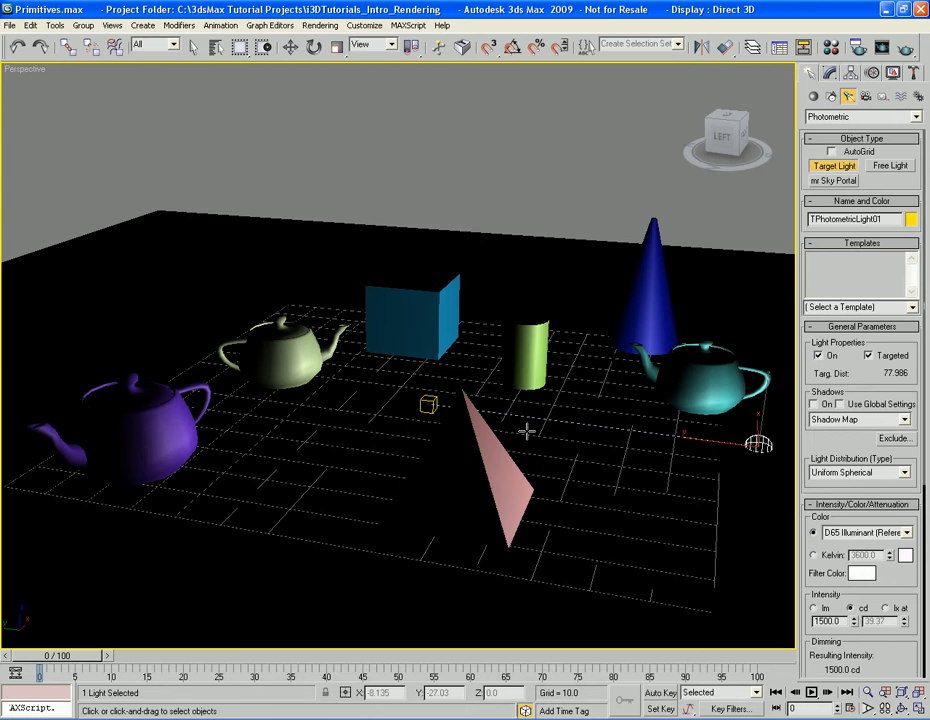
scroll(520, 435, "down", 2)
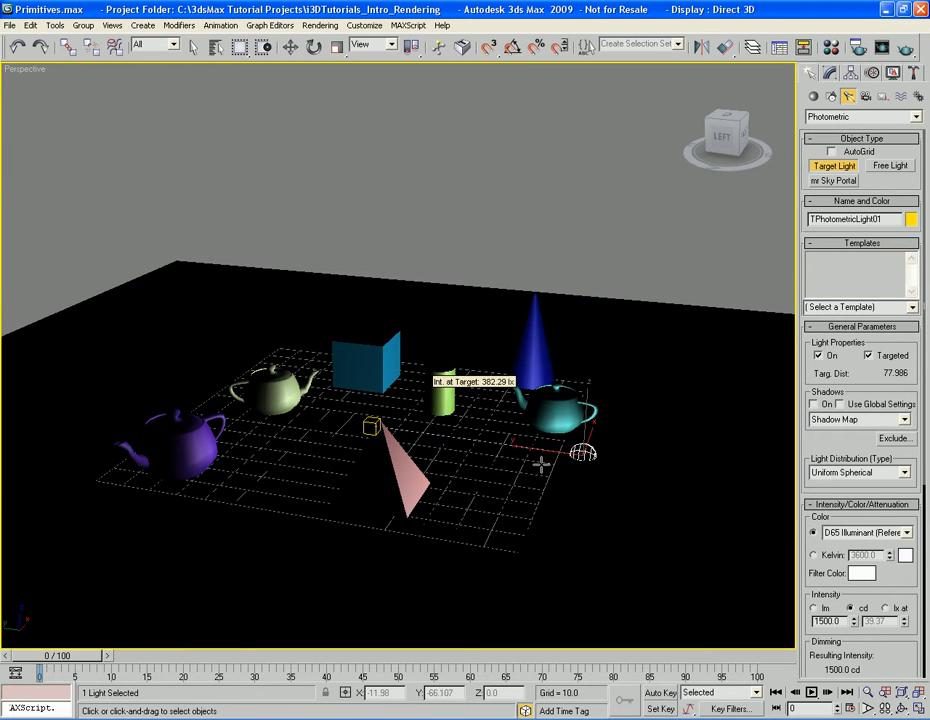
right_click(540, 463)
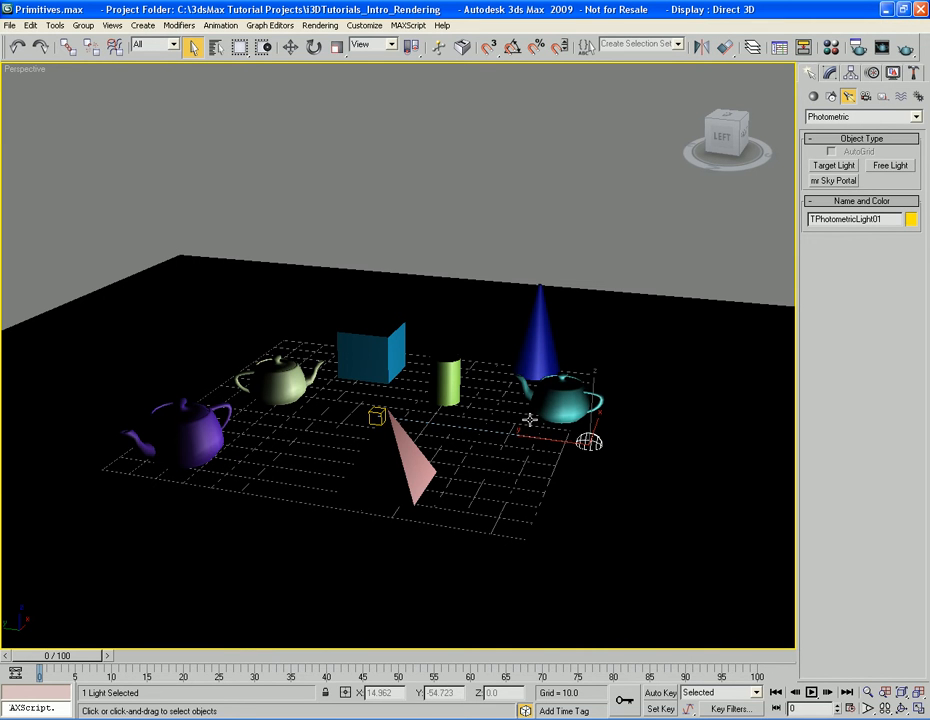
Raise the light vertically above the objects to about 114 units from its target, and test-render the Perspective view.
key("w")
left_click_drag(610, 383, 577, 156)
key("q")
middle_click_drag(594, 336, 463, 423, "alt")
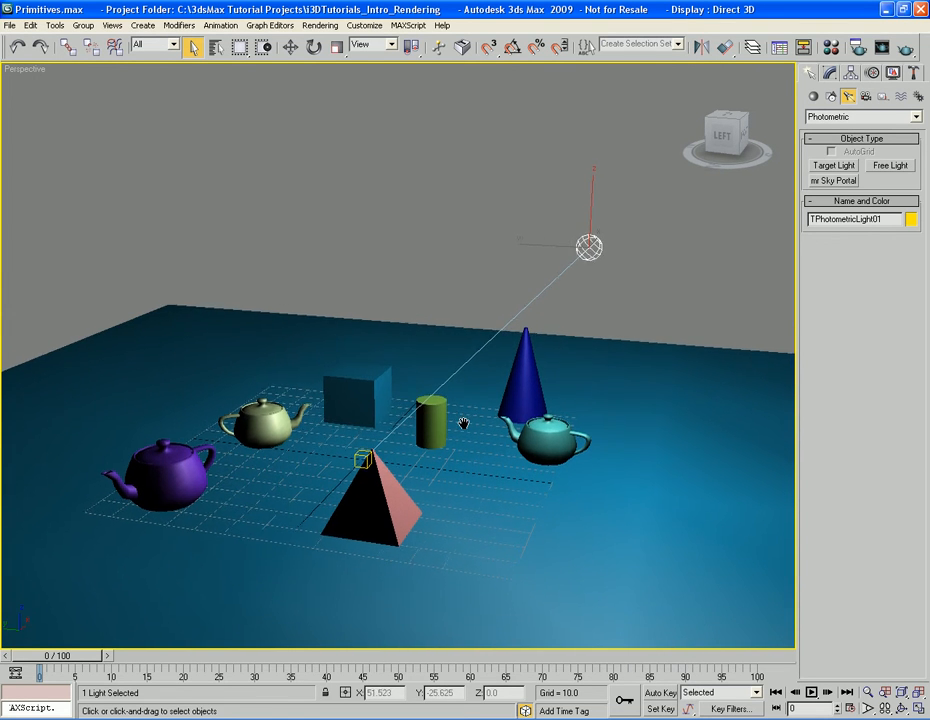
key("shift+q")
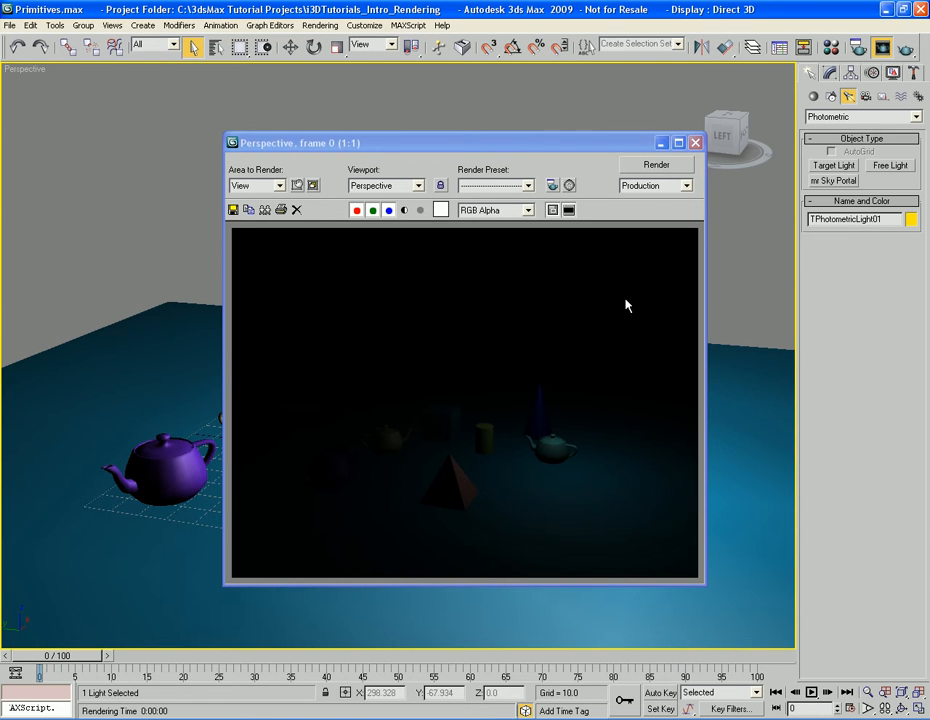
left_click(695, 143)
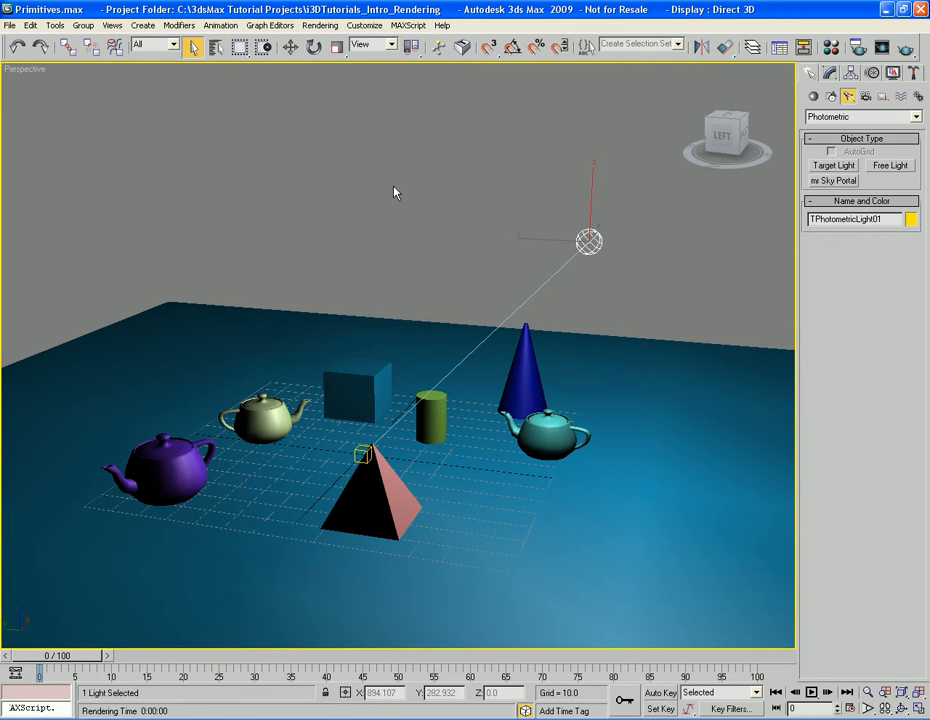
Set the environment's exposure control to Logarithmic Exposure Control and render the Perspective view again.
left_click(327, 26)
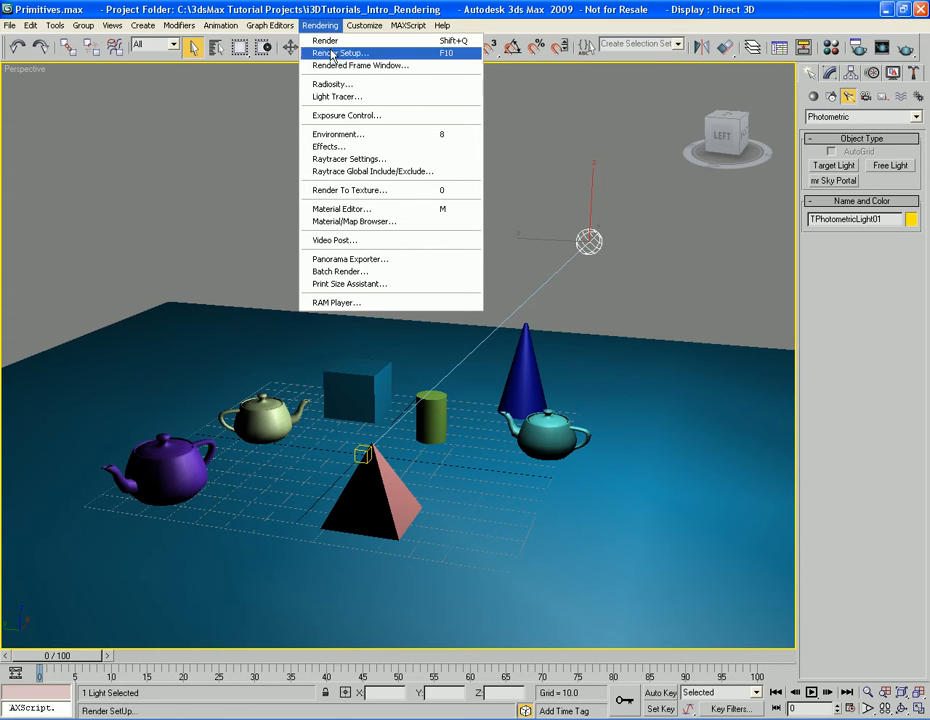
left_click(447, 137)
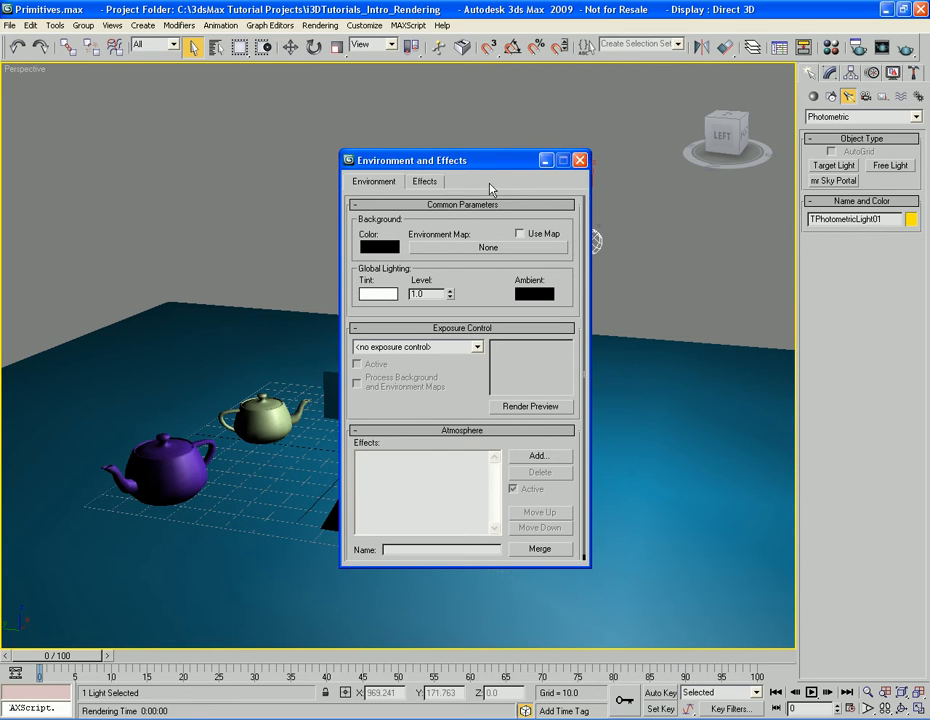
left_click(428, 182)
left_click(388, 183)
left_click(478, 347)
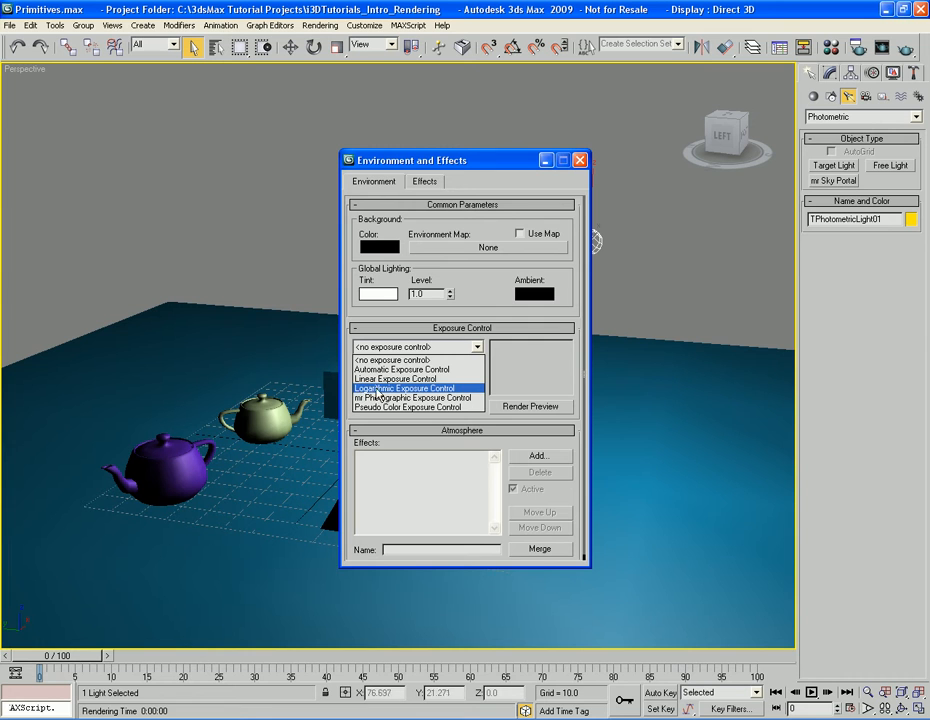
left_click(447, 393)
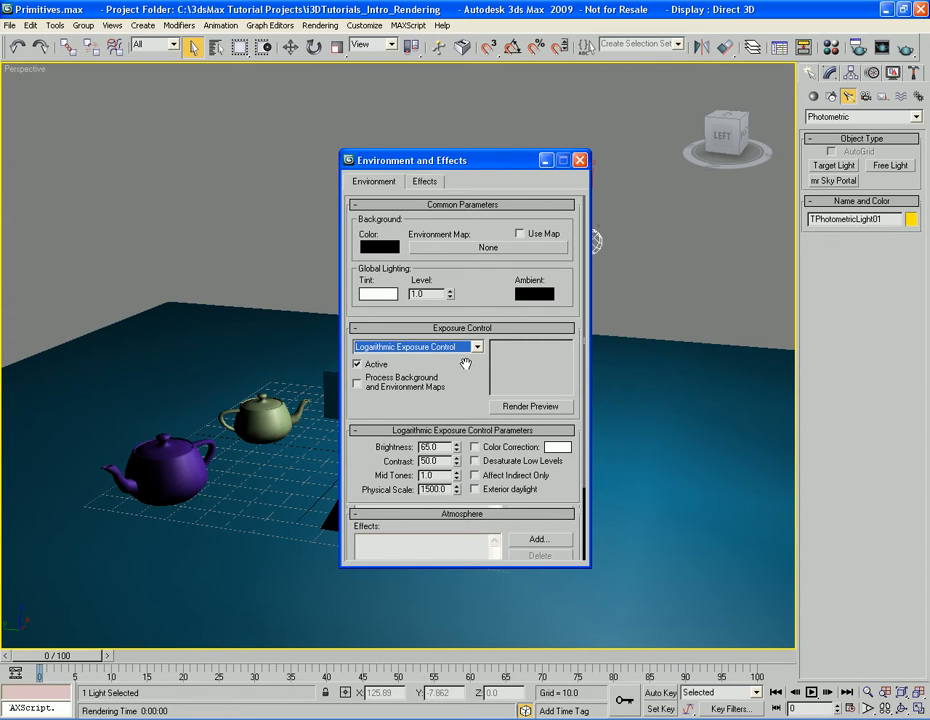
left_click(579, 160)
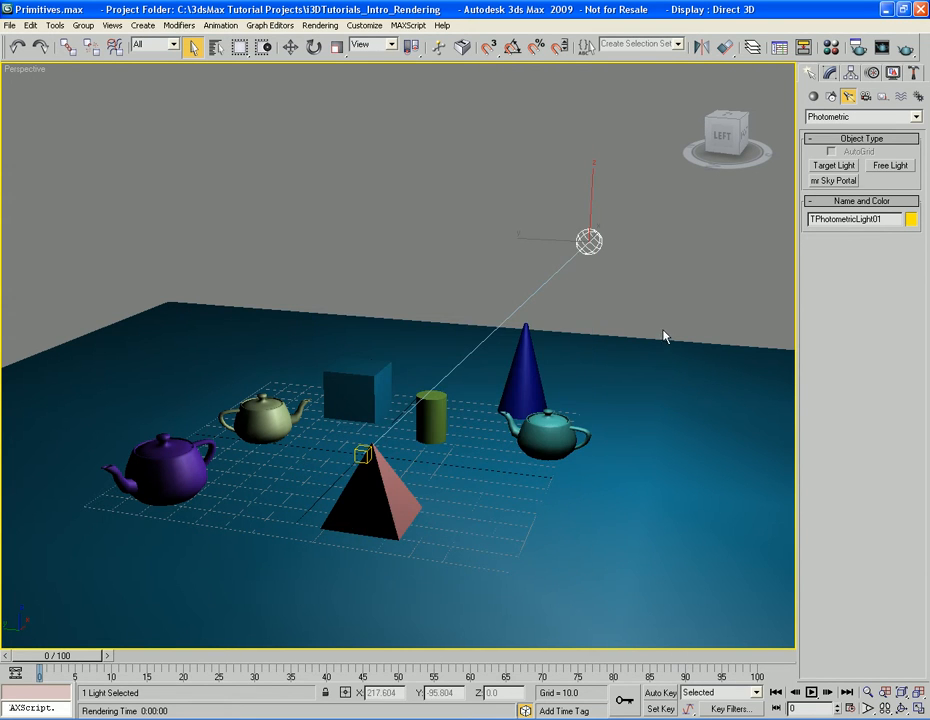
key("shift+q")
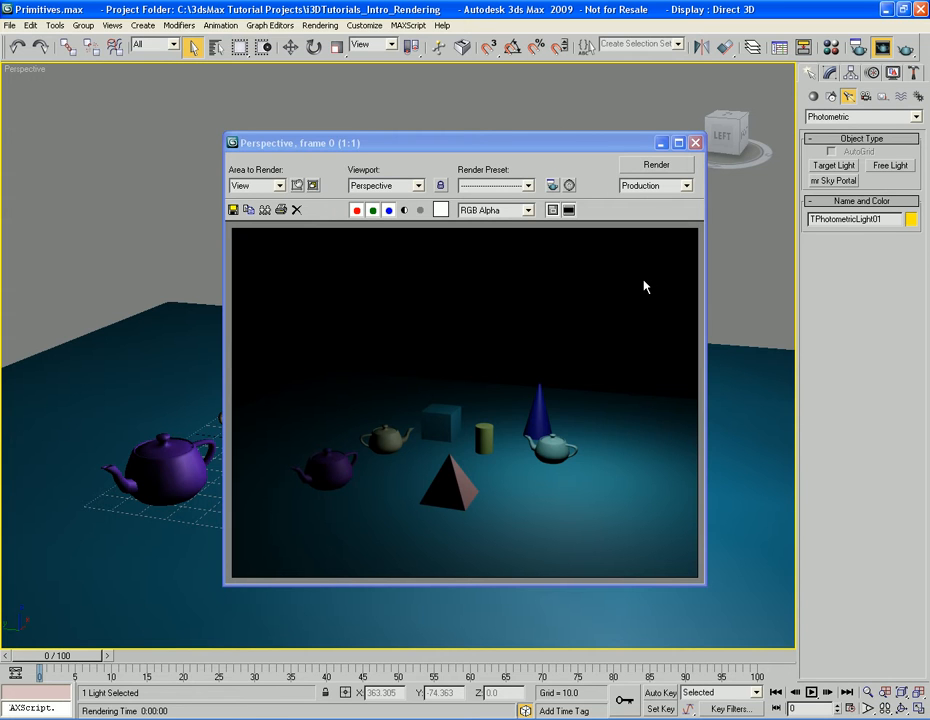
left_click(695, 144)
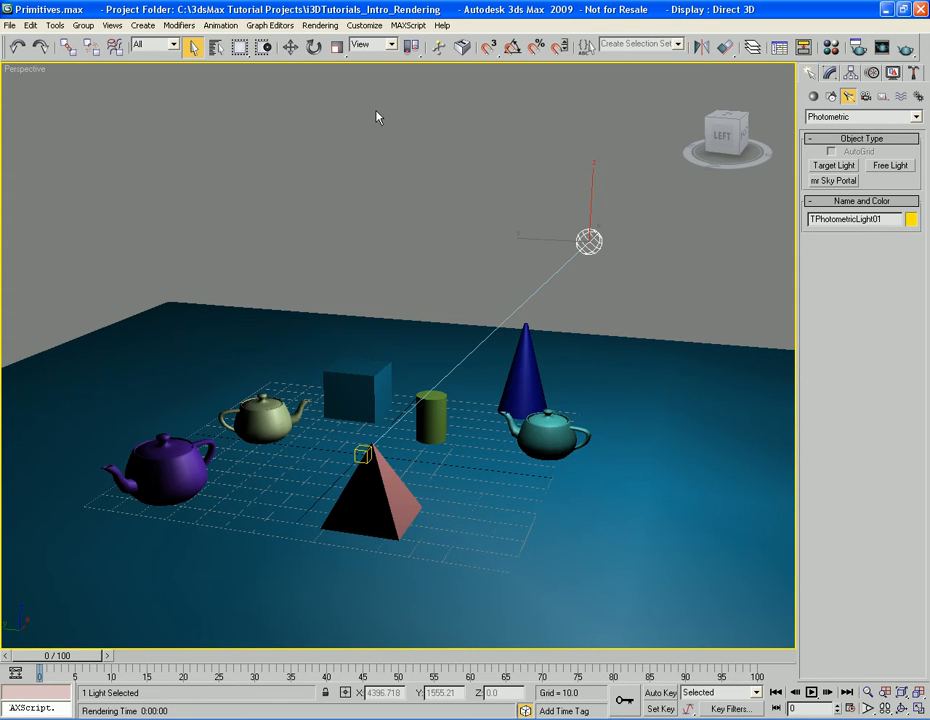
Examine the Metric, US Standard and Generic Units display options in the Units Setup, discarding any changes.
left_click(365, 25)
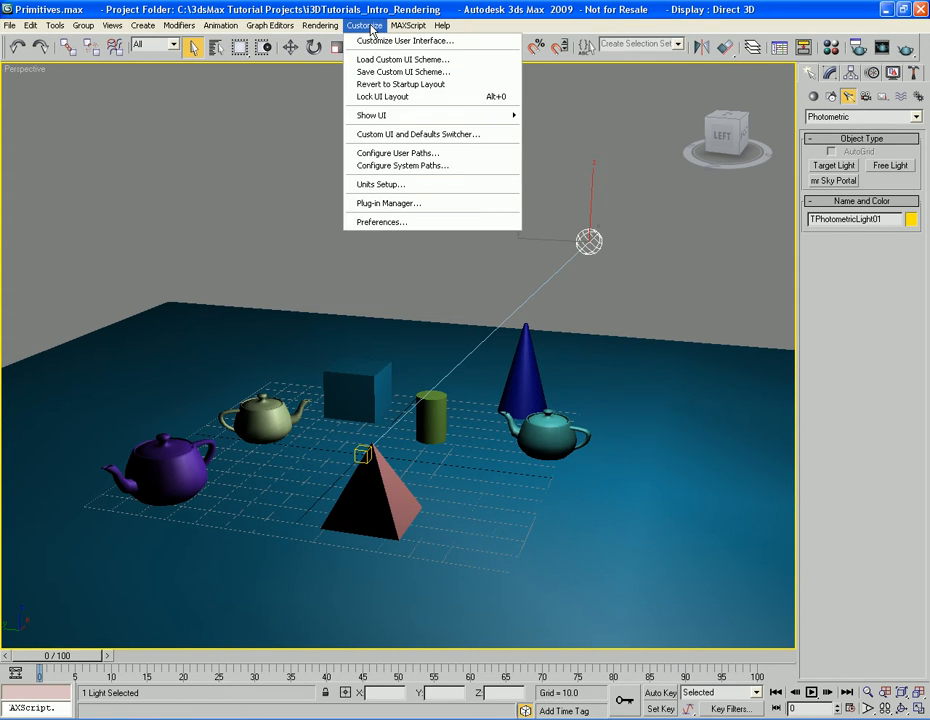
left_click(389, 188)
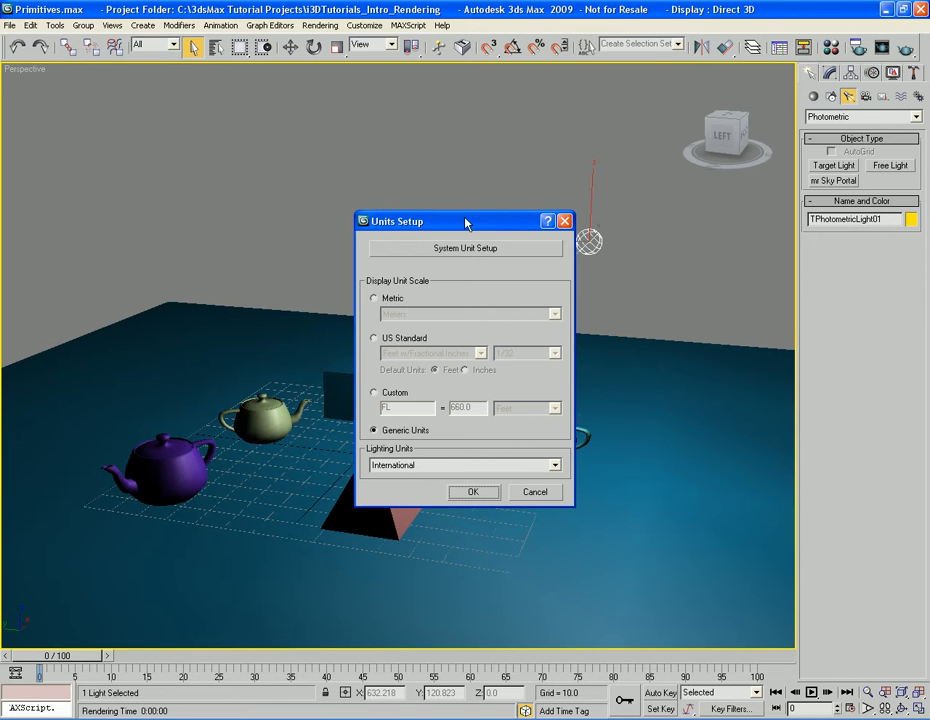
left_click(374, 299)
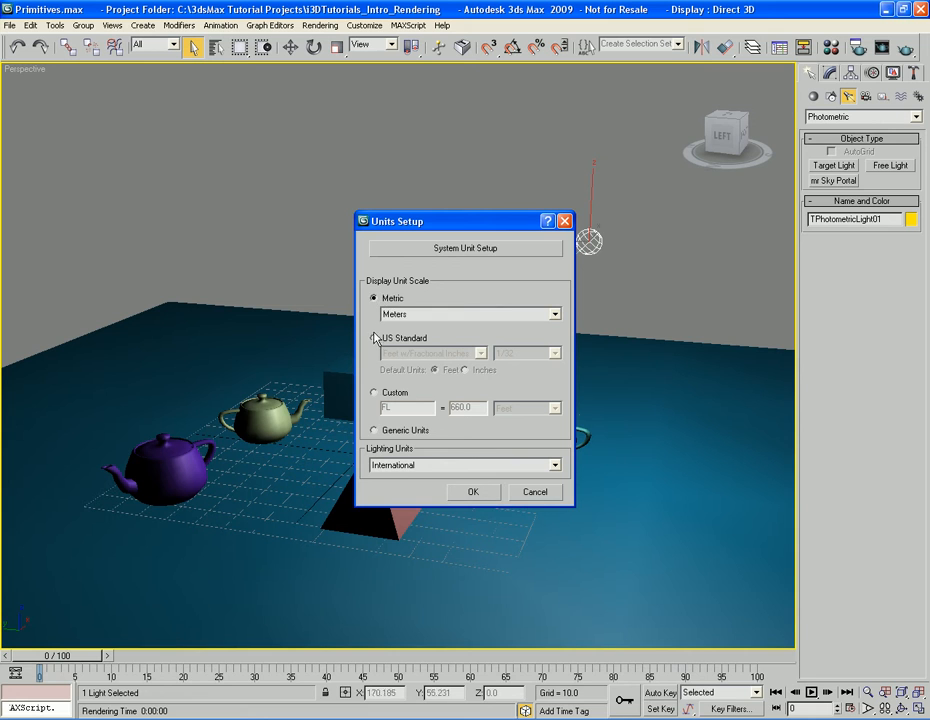
left_click(374, 339)
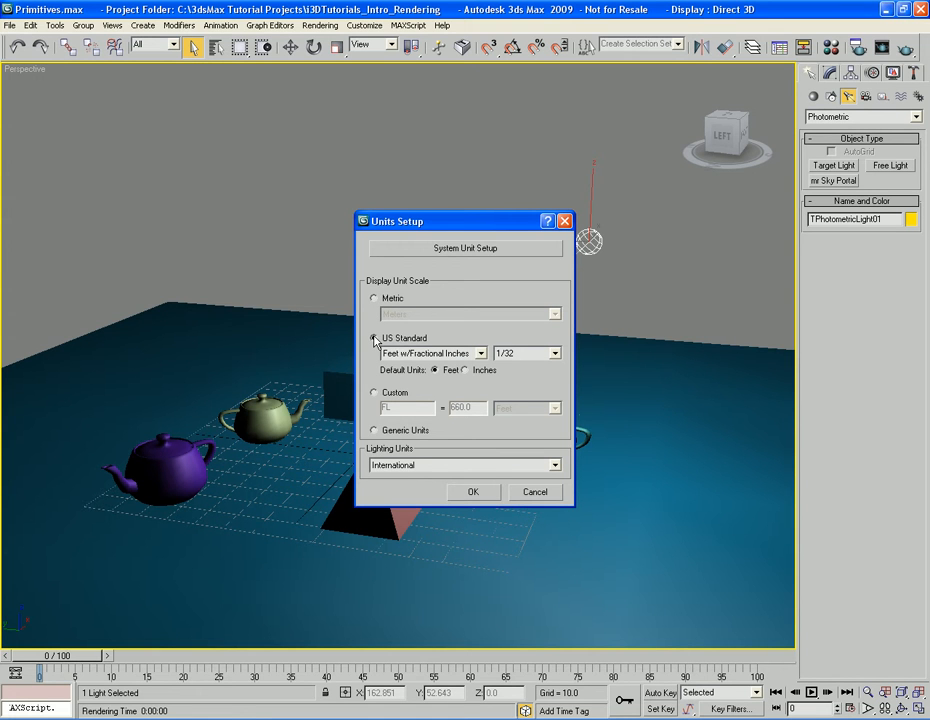
left_click(374, 299)
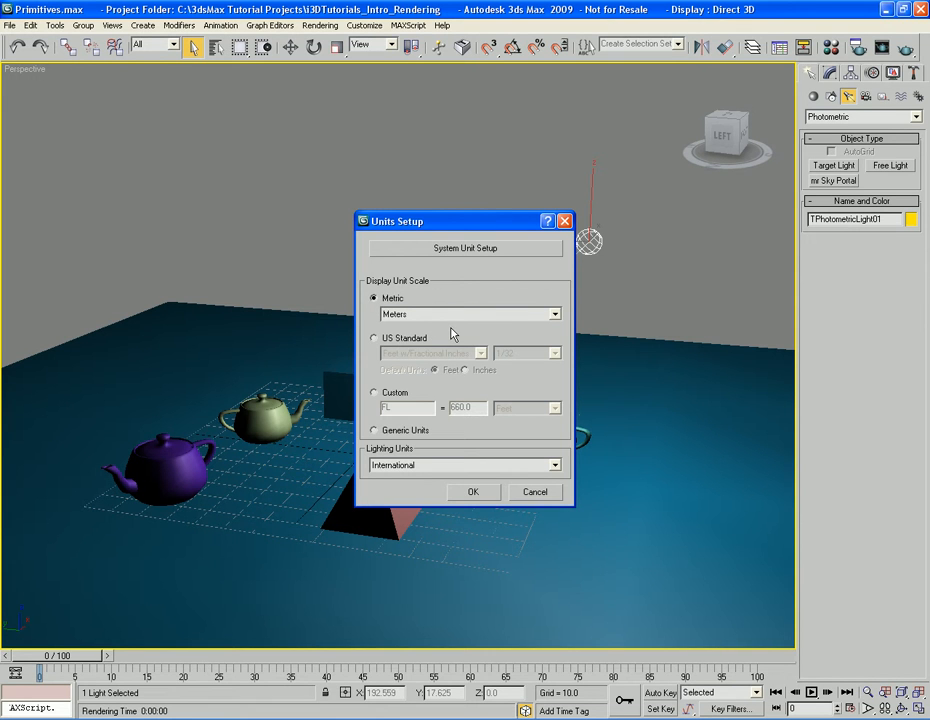
left_click(556, 315)
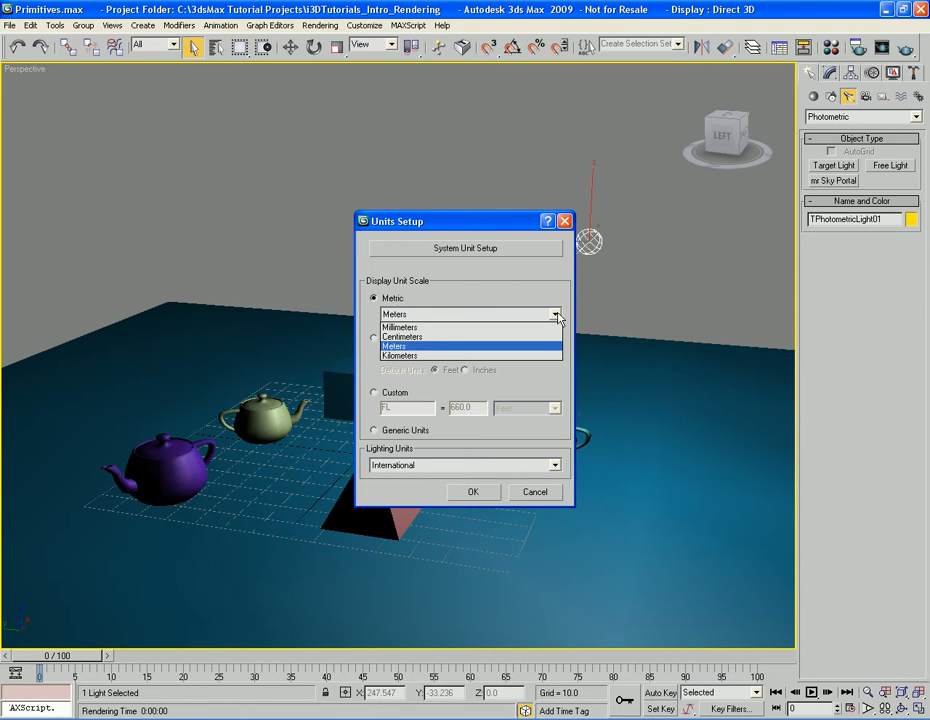
left_click(556, 315)
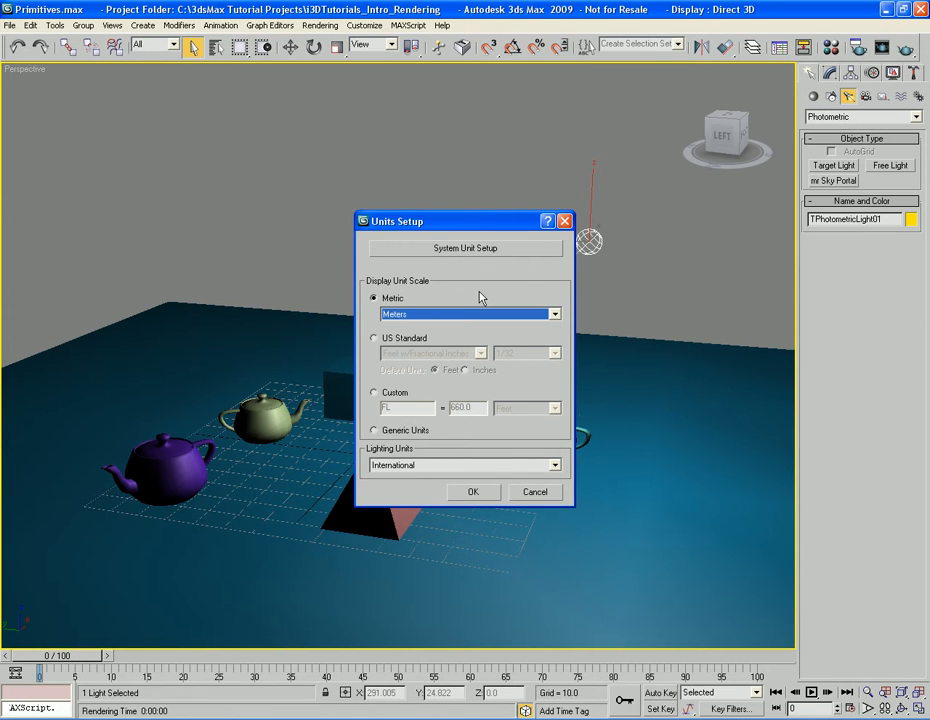
left_click(418, 431)
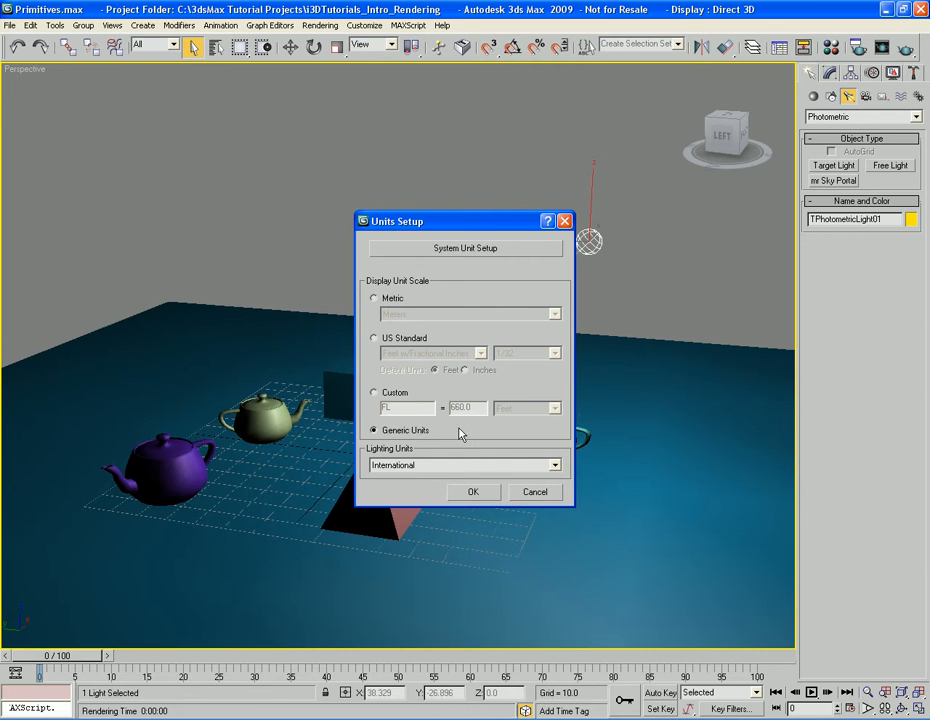
left_click(388, 298)
left_click(404, 431)
left_click(519, 492)
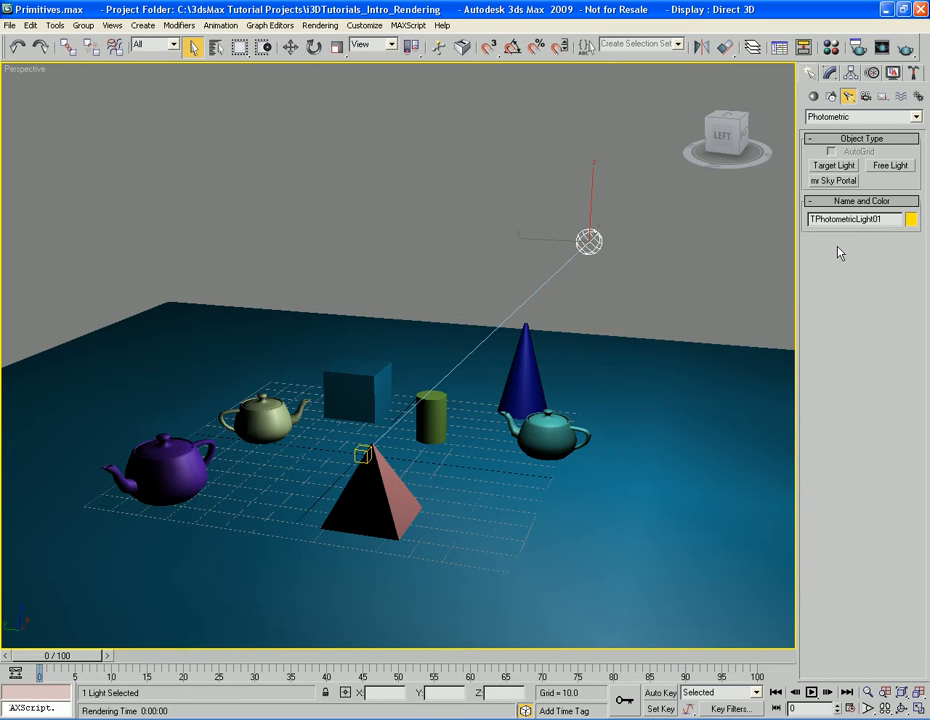
Show the target light's parameters and render the Perspective view, moving the rendered frame clear of the light.
left_click(829, 73)
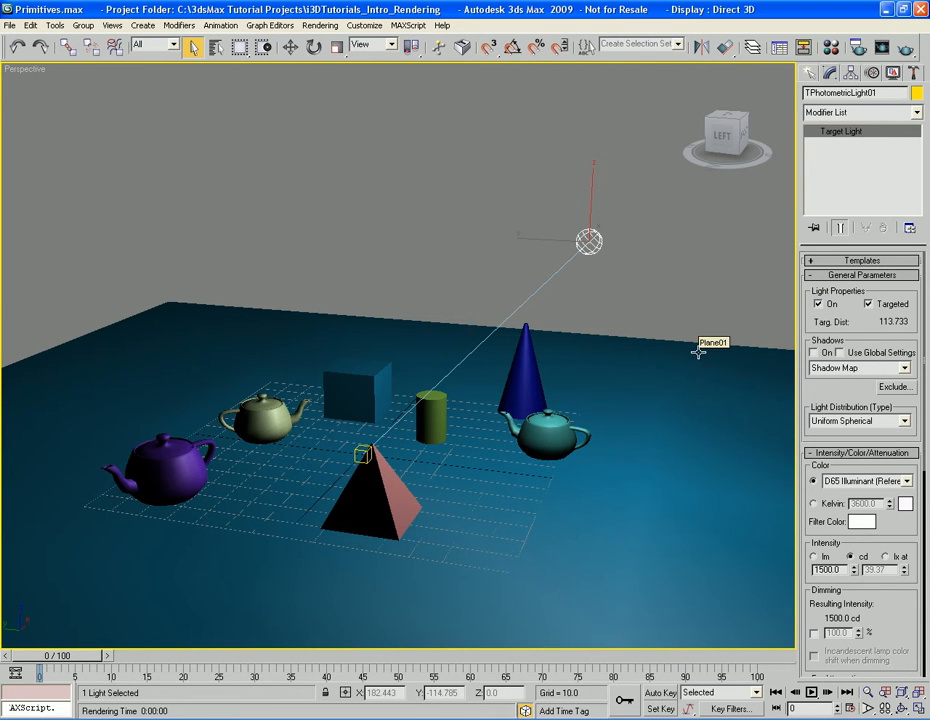
key("shift+q")
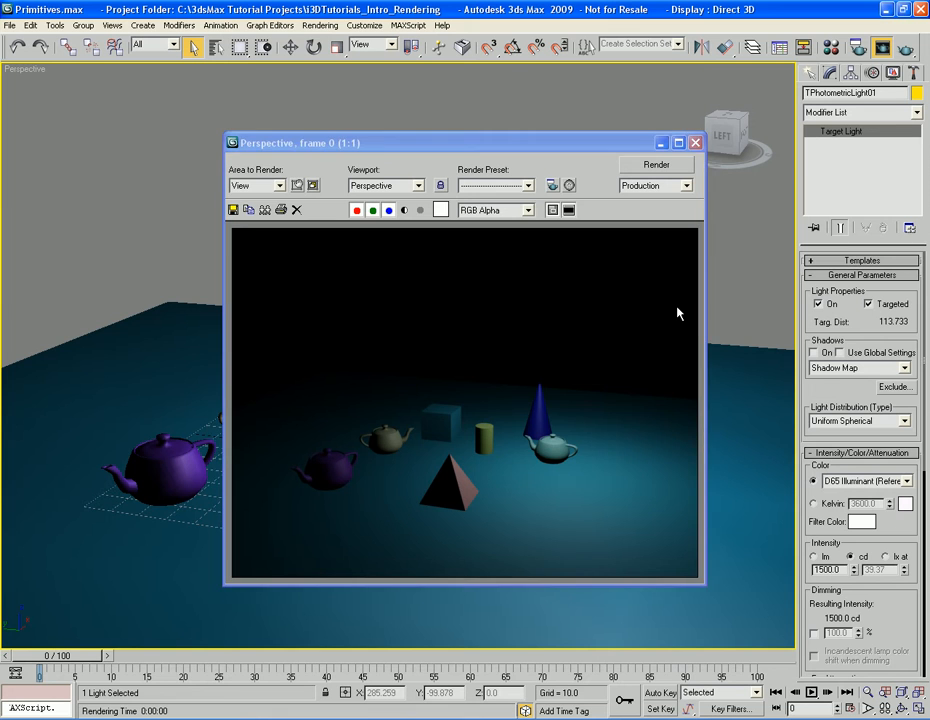
left_click_drag(592, 149, 391, 92)
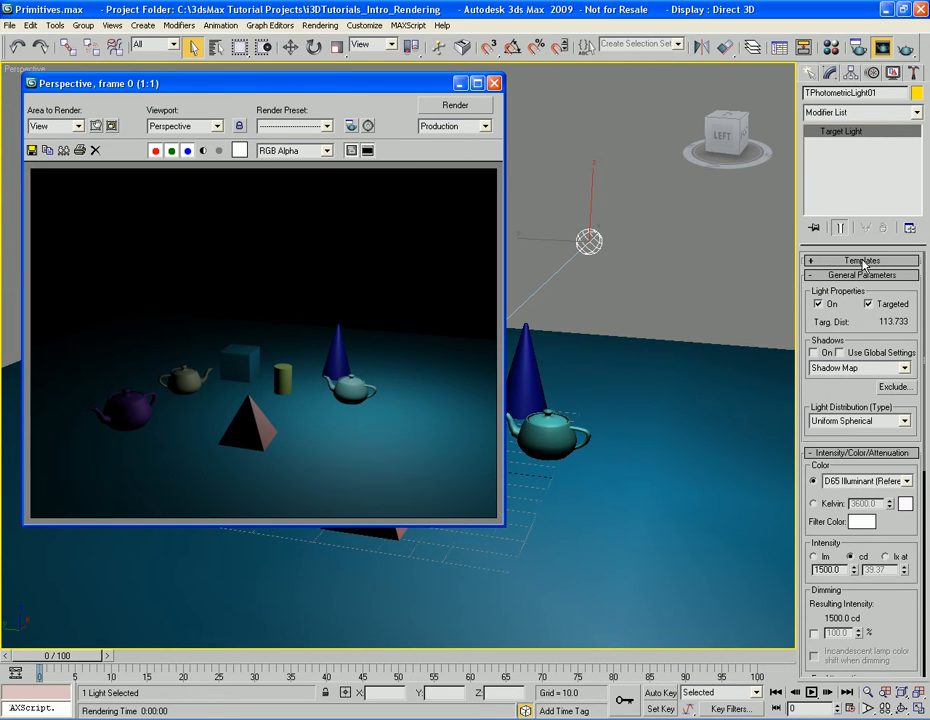
Apply the Recessed 250W Wallwash (web) template to the photometric light and render the Perspective view.
left_click(832, 263)
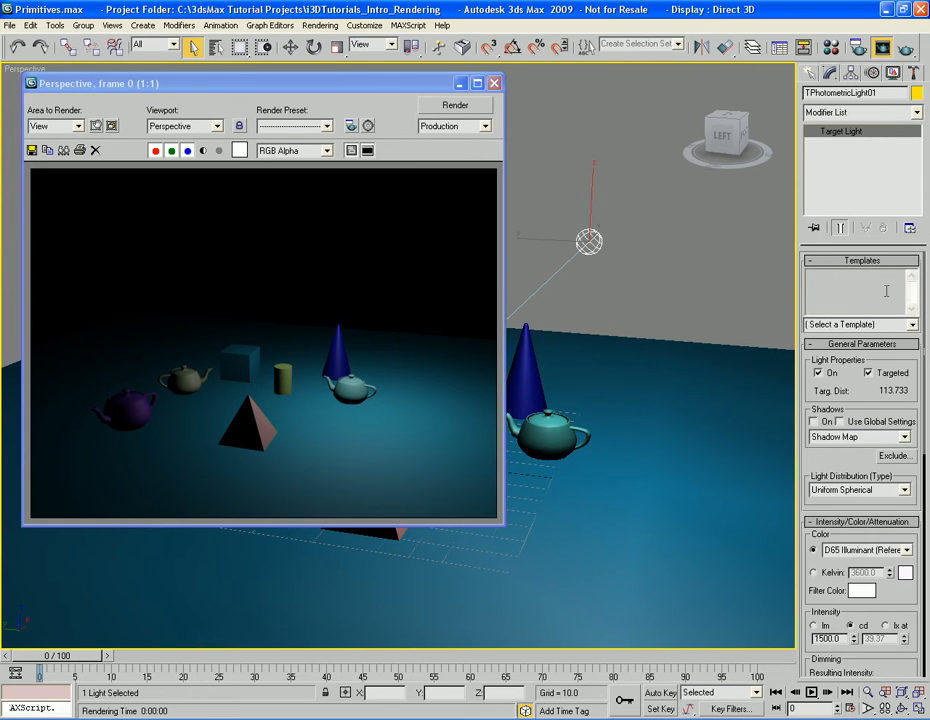
left_click(912, 326)
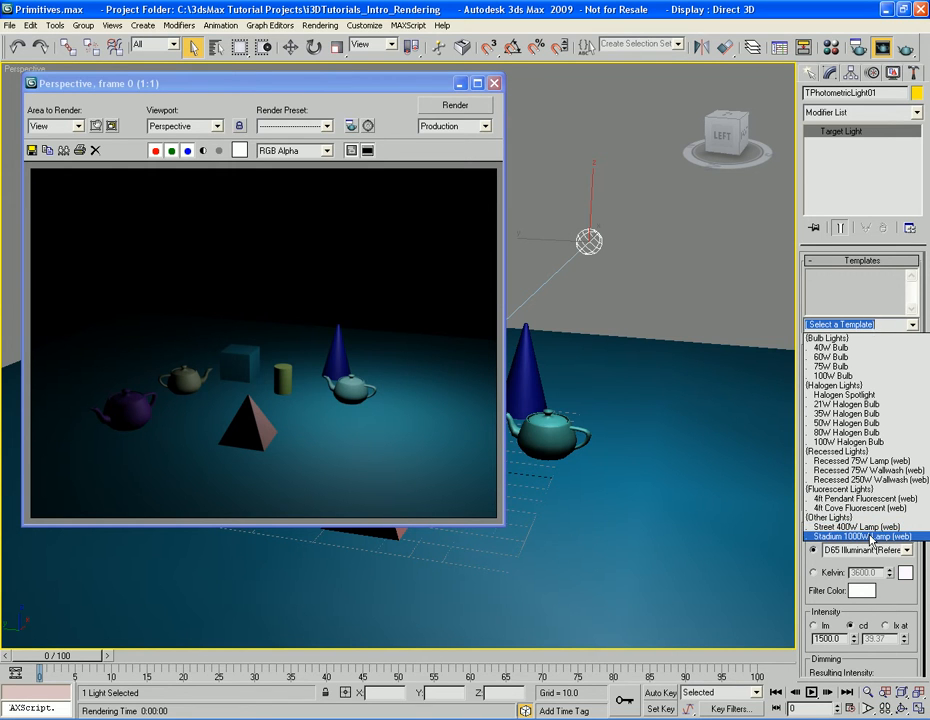
left_click(724, 464)
left_click(912, 325)
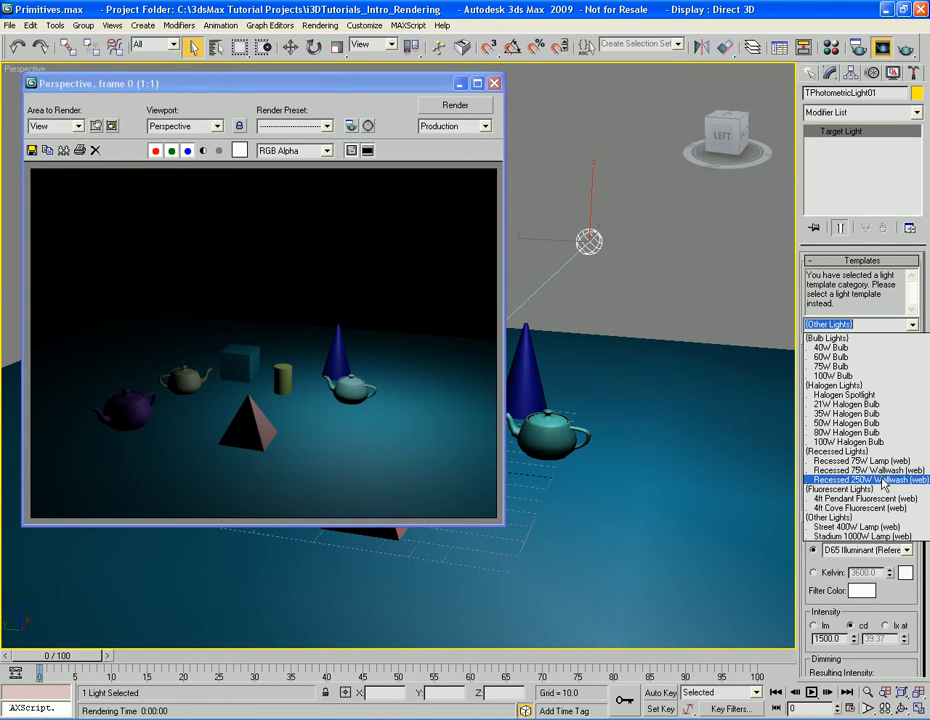
left_click(898, 481)
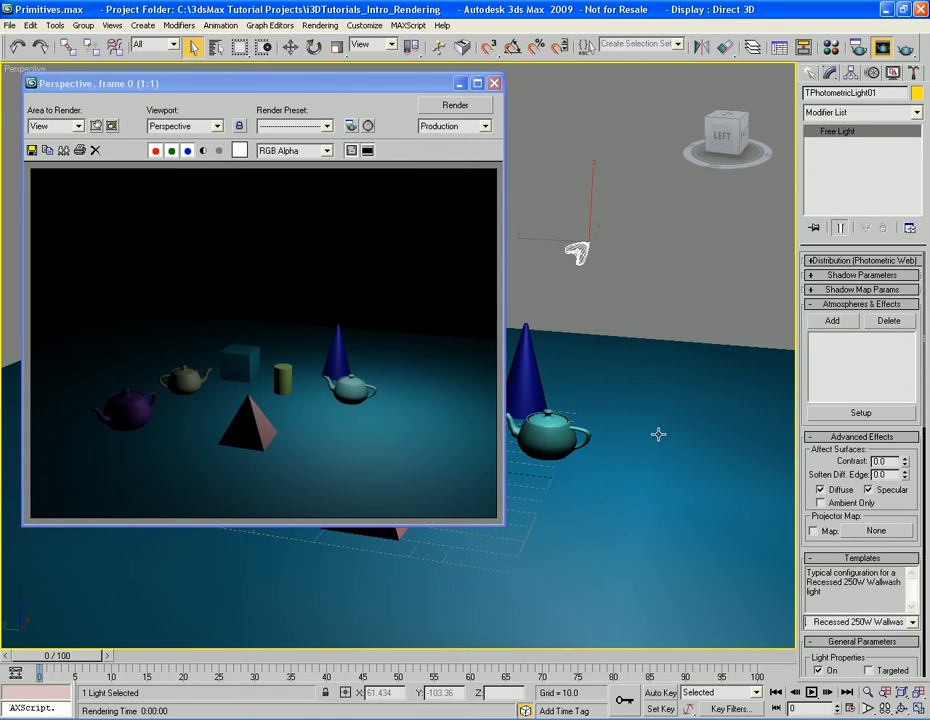
key("F9")
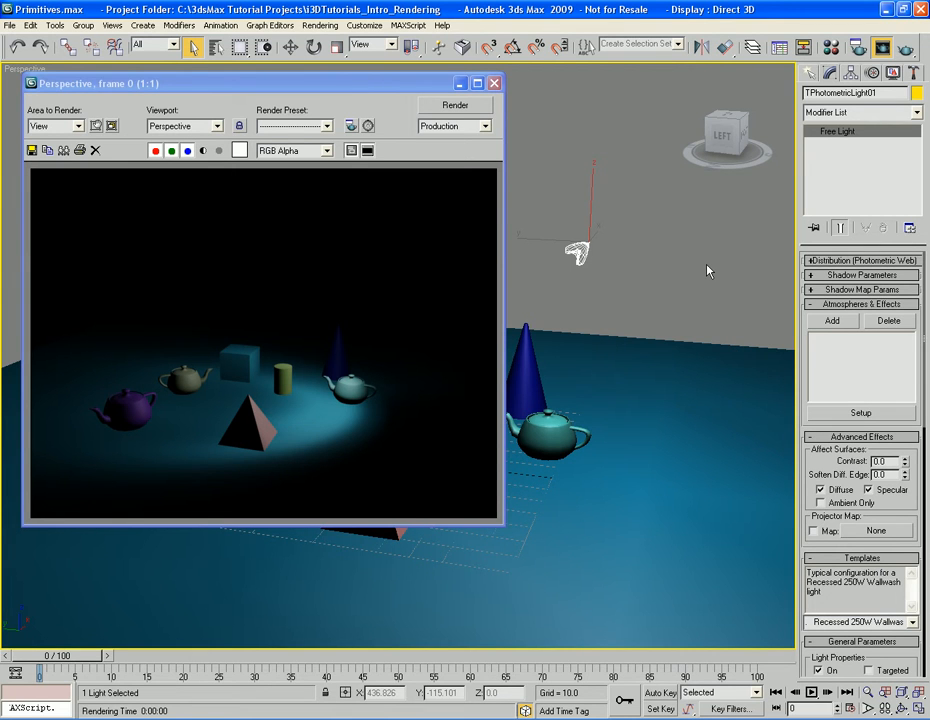
Browse the photometric web files for the light's distribution and compare the IES previews of the linear, recessed and stadium files.
left_click(861, 262)
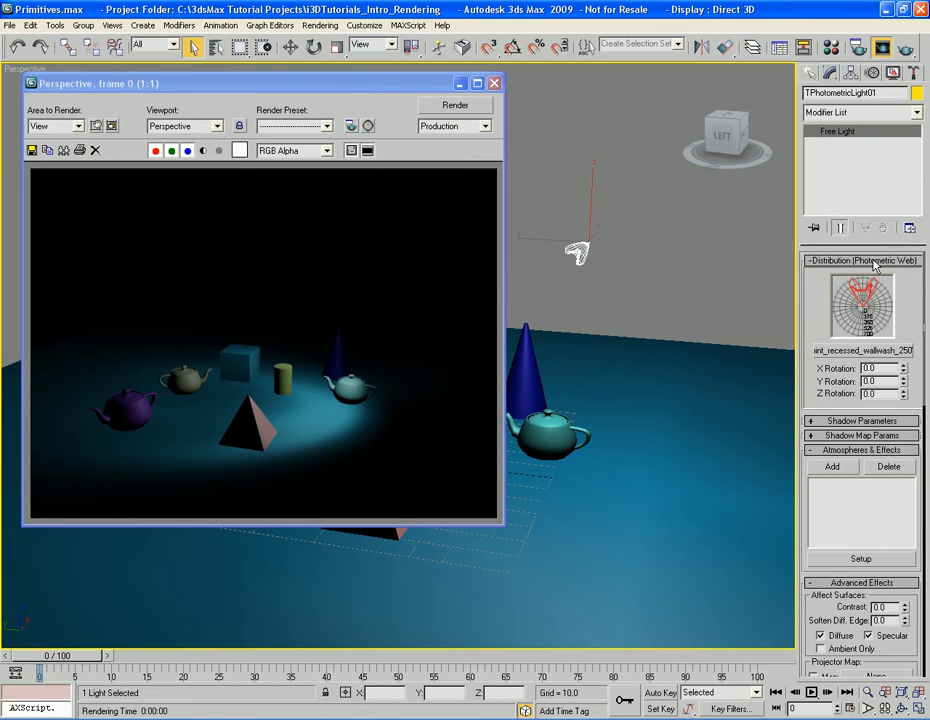
left_click(866, 351)
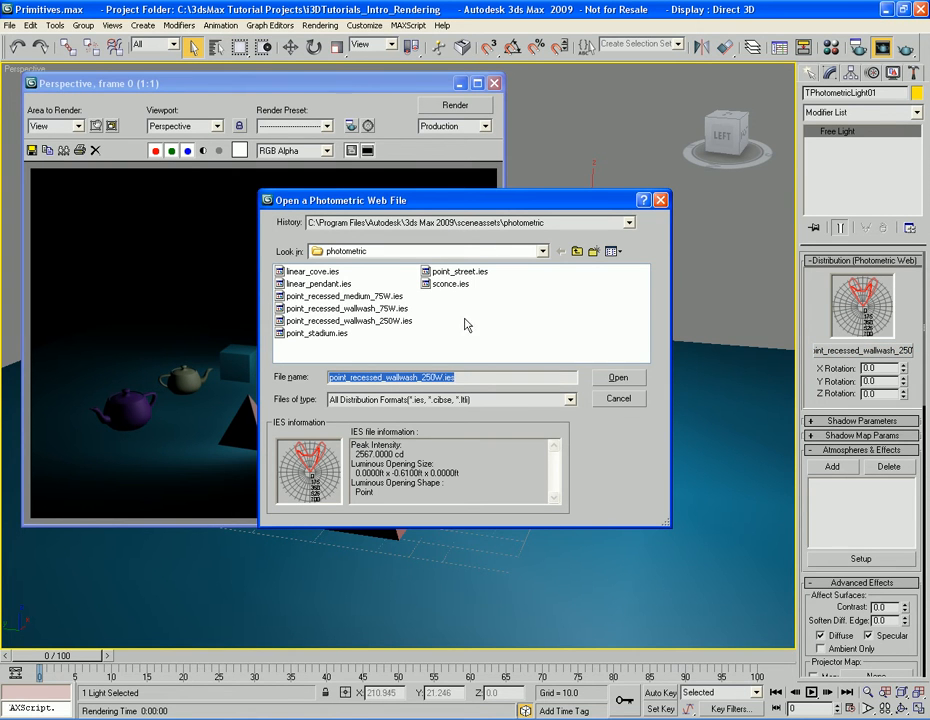
left_click(330, 296)
left_click(323, 282)
left_click(318, 271)
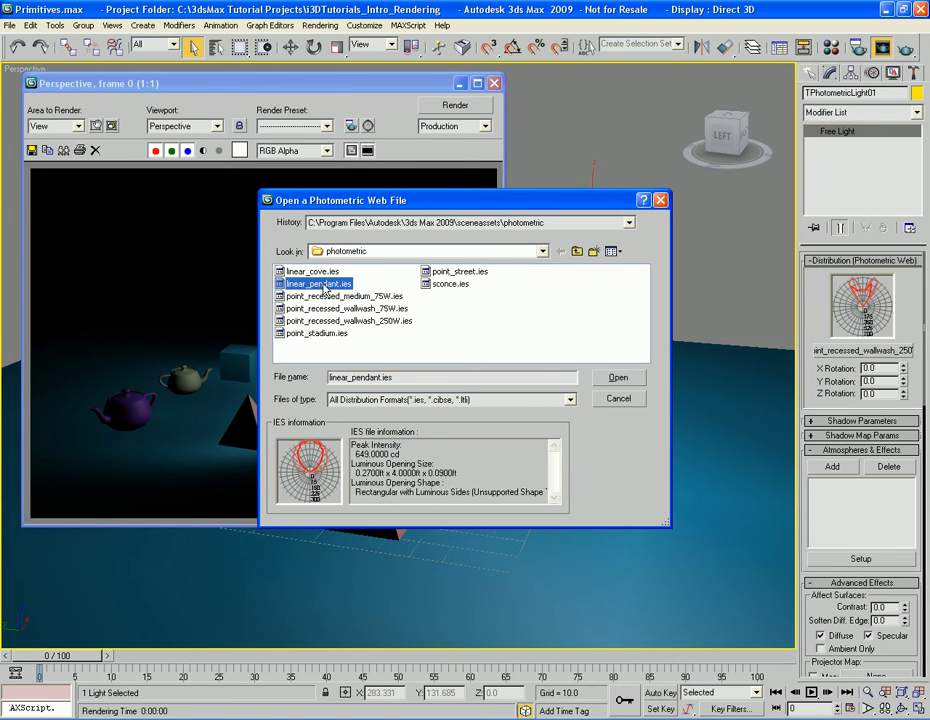
left_click(325, 296)
left_click(325, 309)
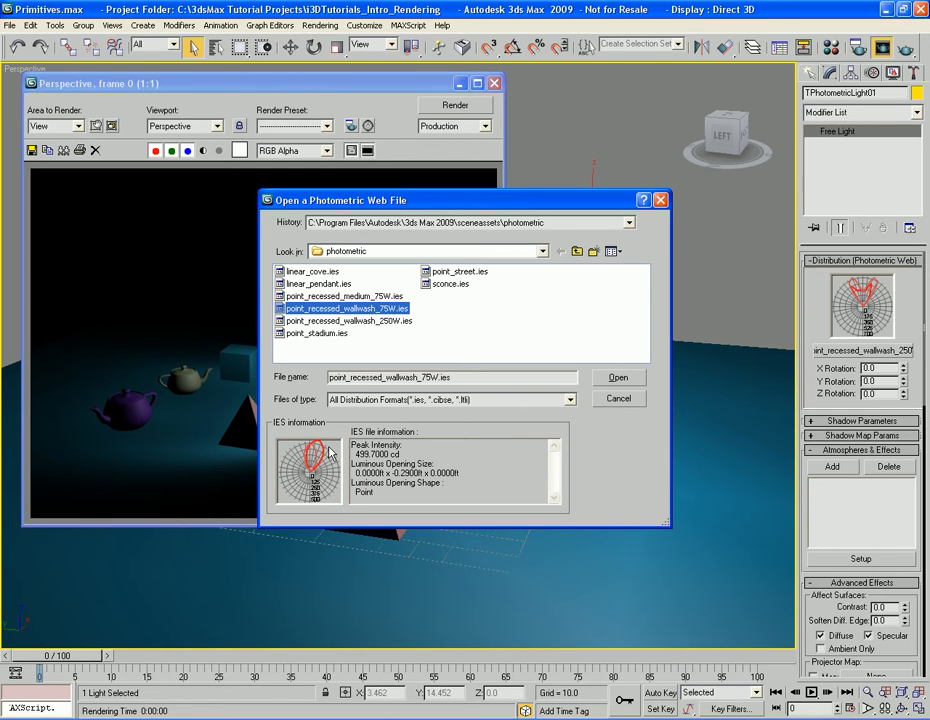
left_click(337, 321)
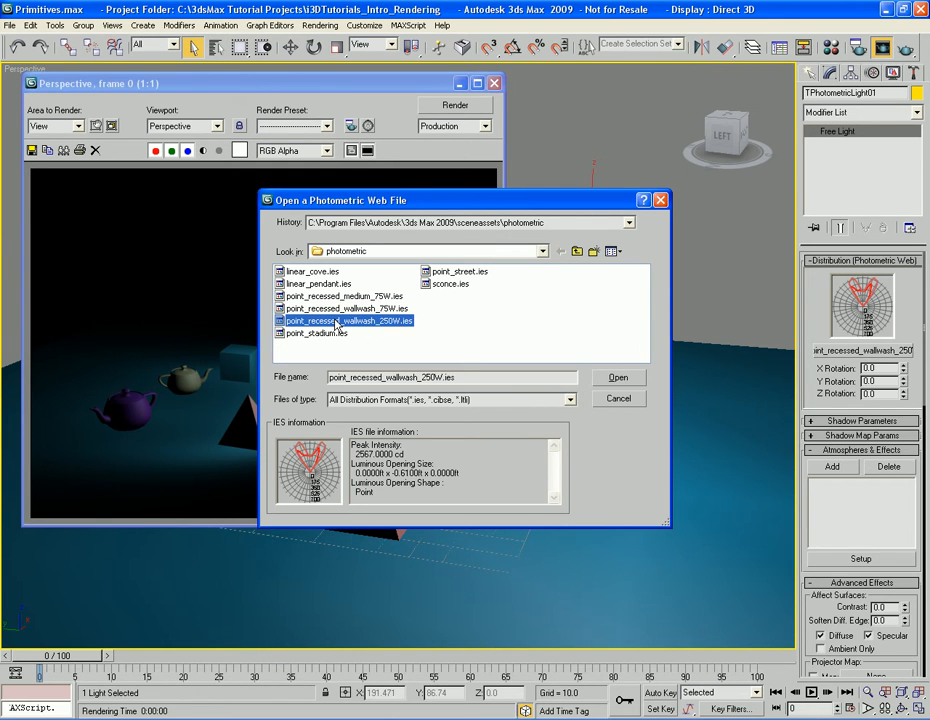
key("Up")
key("Up")
key("Up")
key("Up")
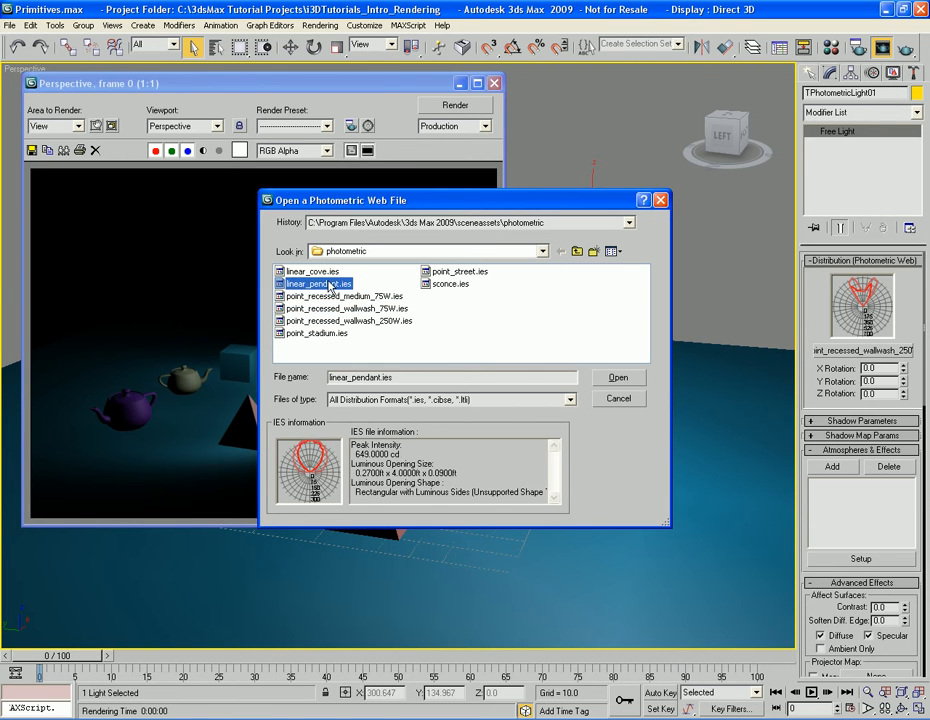
left_click(330, 287)
left_click(330, 297)
left_click(330, 309)
left_click(330, 321)
left_click(330, 334)
left_click(346, 321)
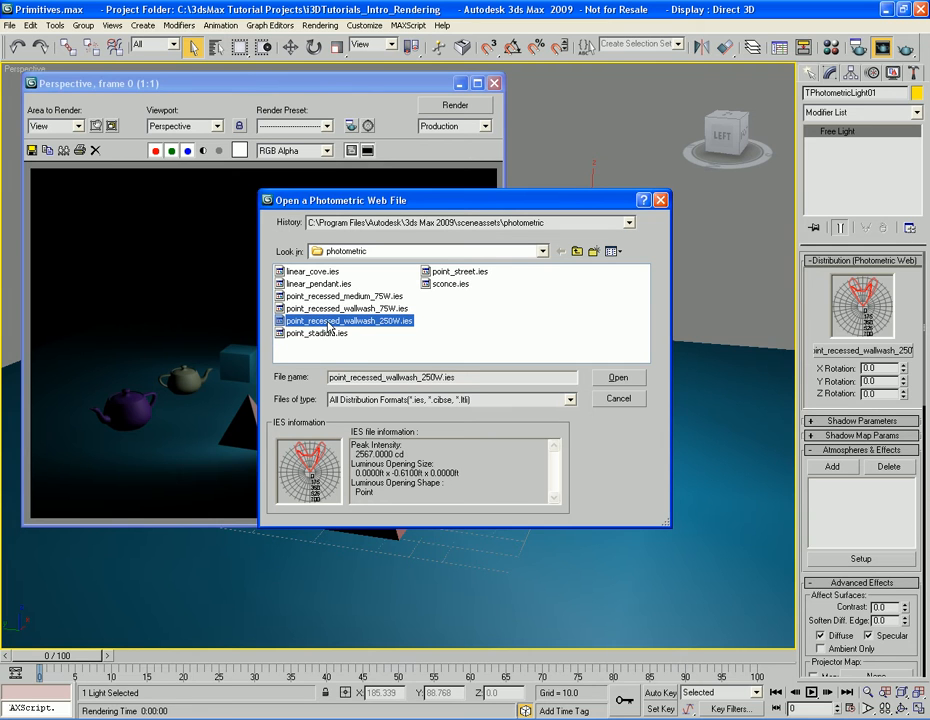
Compare the previews of point_street.ies, sconce.ies and the recessed files, and close the file browser without loading another web file.
left_click(448, 284)
left_click(455, 271)
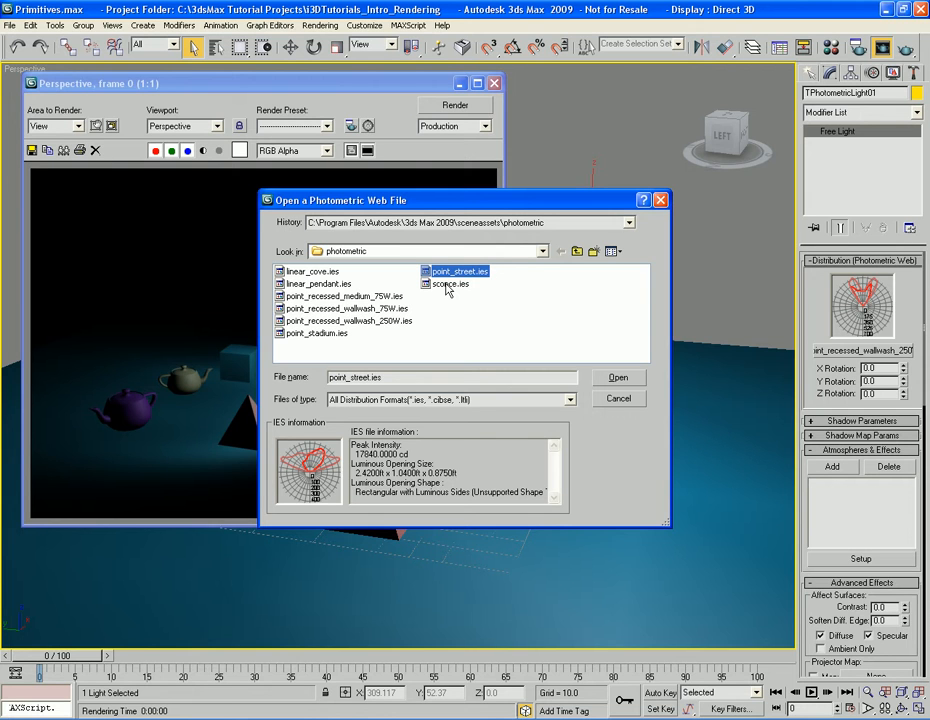
left_click(447, 285)
left_click(447, 273)
left_click(448, 285)
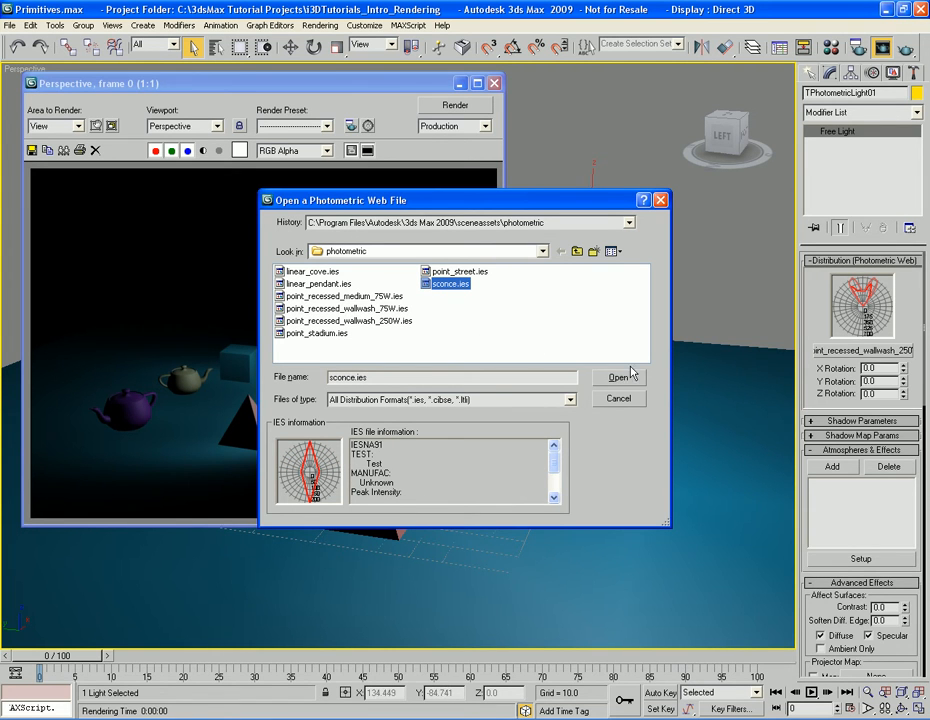
left_click(350, 297)
left_click(345, 309)
left_click(348, 321)
left_click(618, 402)
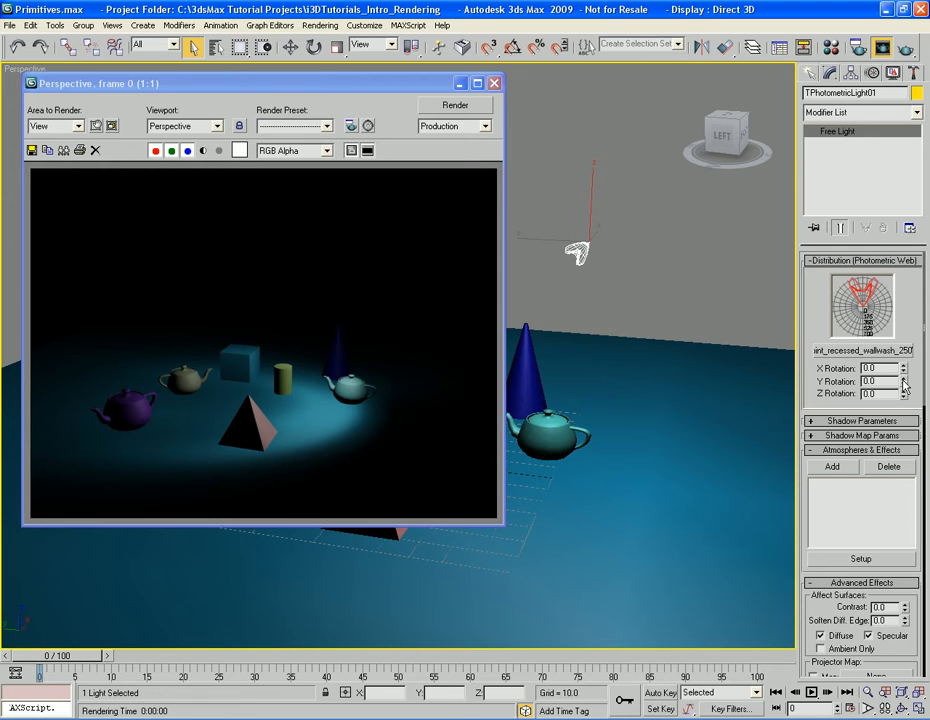
Set the photometric web distribution's Y rotation to 48 and render the Perspective view.
left_click_drag(904, 386, 904, 358)
left_click_drag(903, 368, 903, 347)
key("F9")
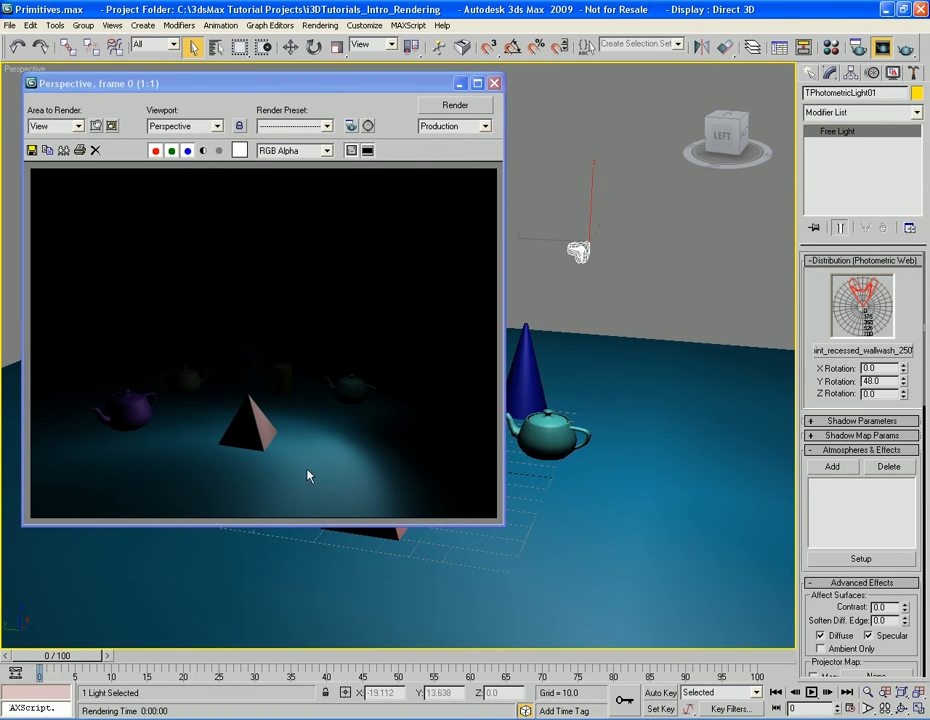
Reset the photometric web distribution's Y rotation to 0 and render the Perspective view again.
double_click(894, 381)
type("0")
key("Return")
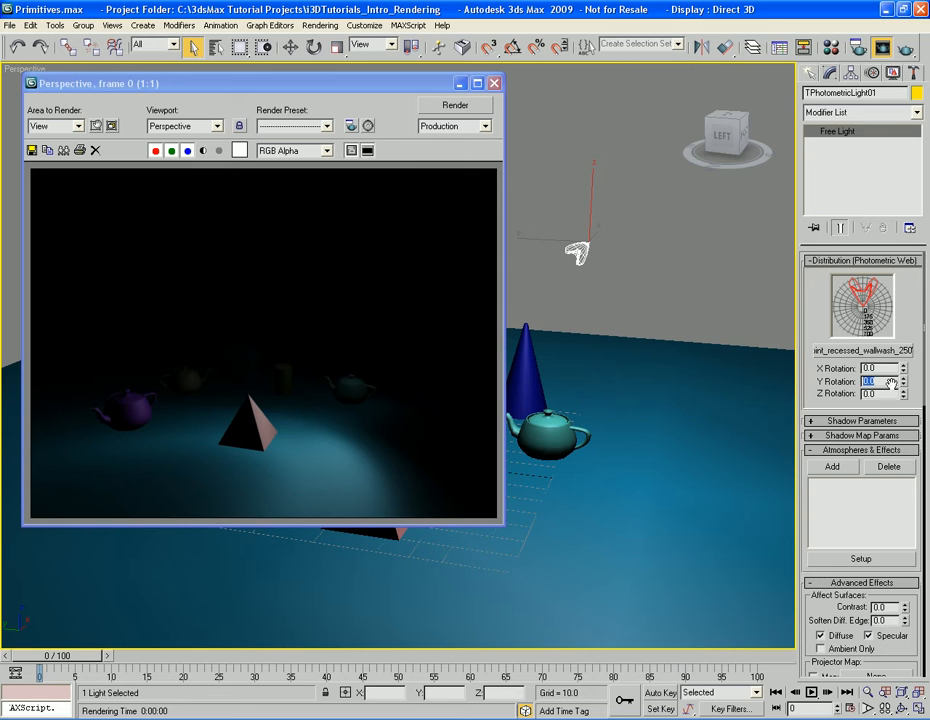
left_click(455, 105)
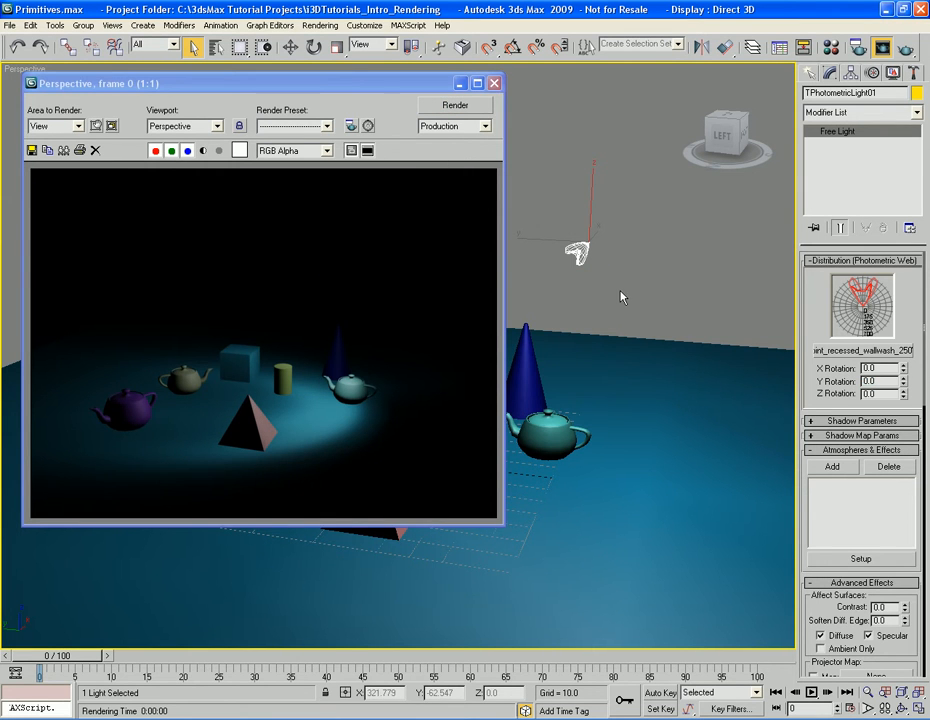
Examine the light's shadow parameters, shadow map parameters and available atmospheres and effects (Volume Light, Lens Effects) without adding any.
left_click(894, 262)
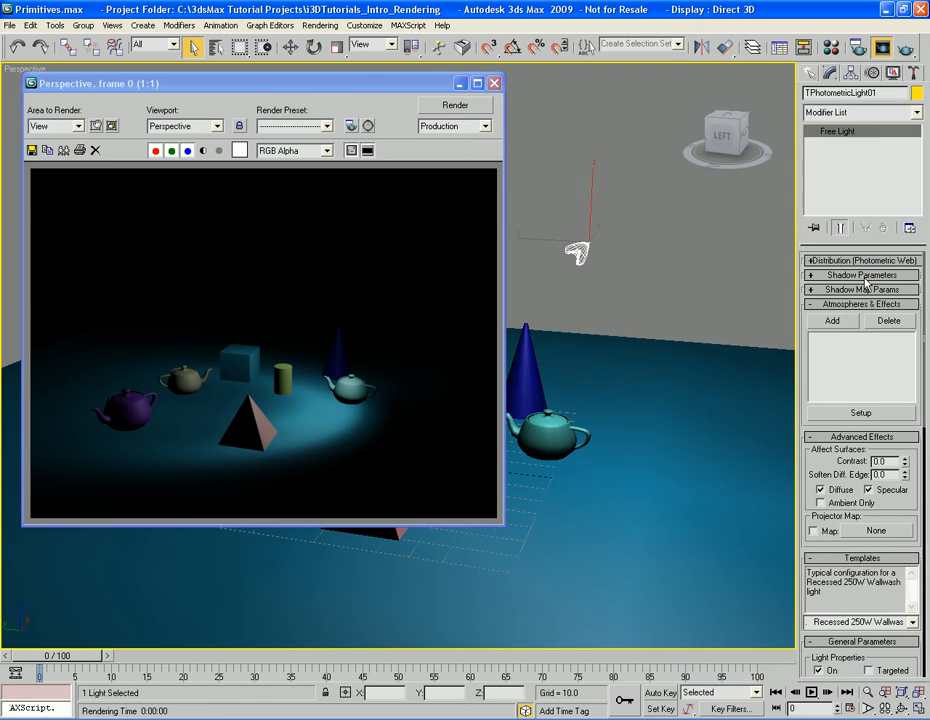
left_click(864, 275)
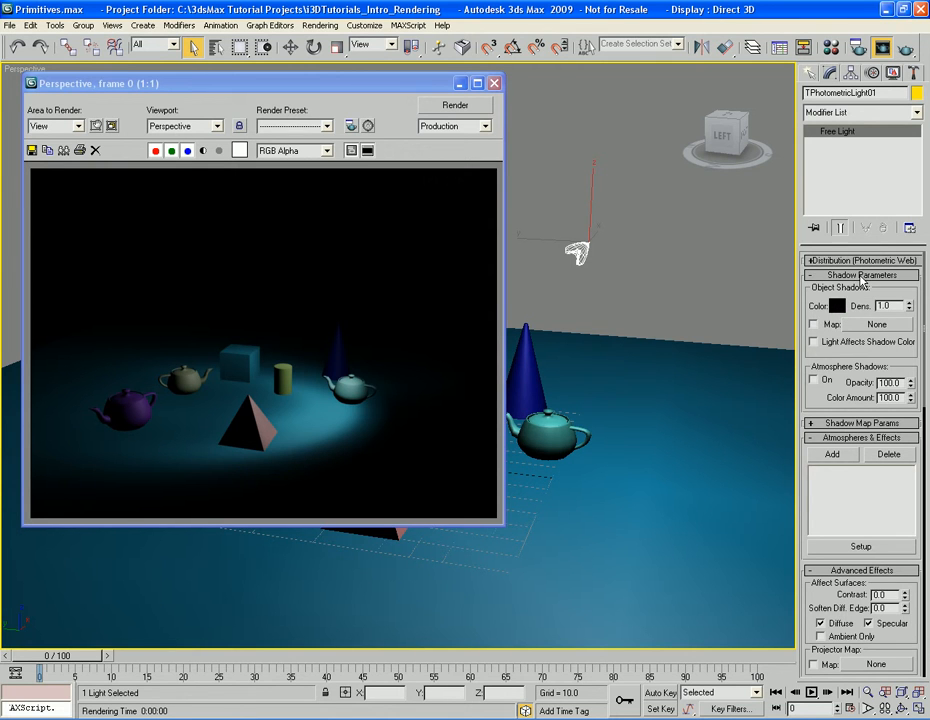
left_click(861, 275)
left_click(862, 289)
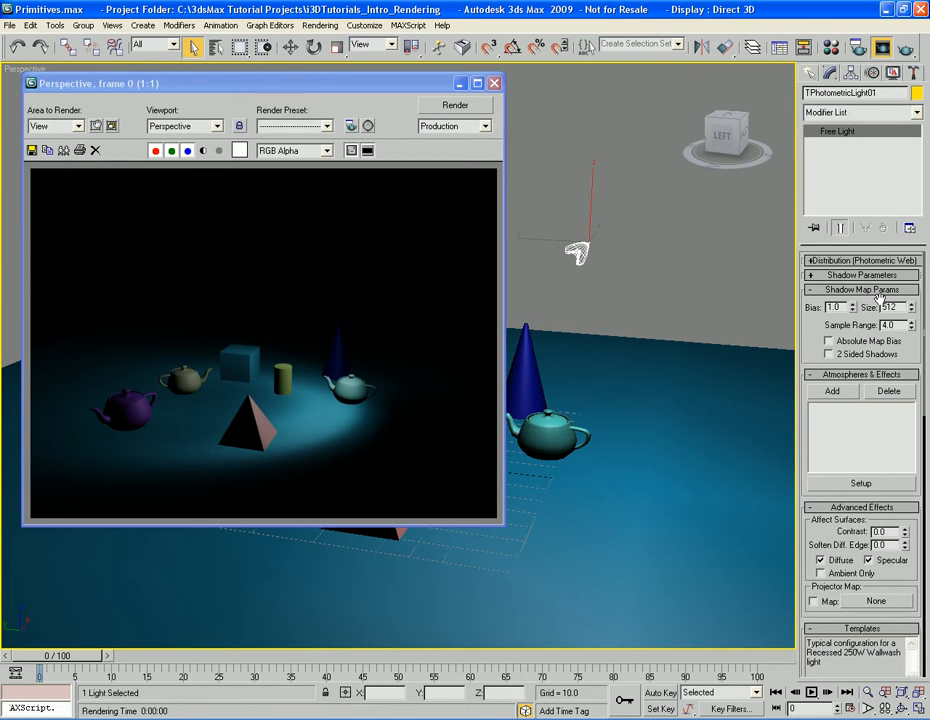
left_click(873, 291)
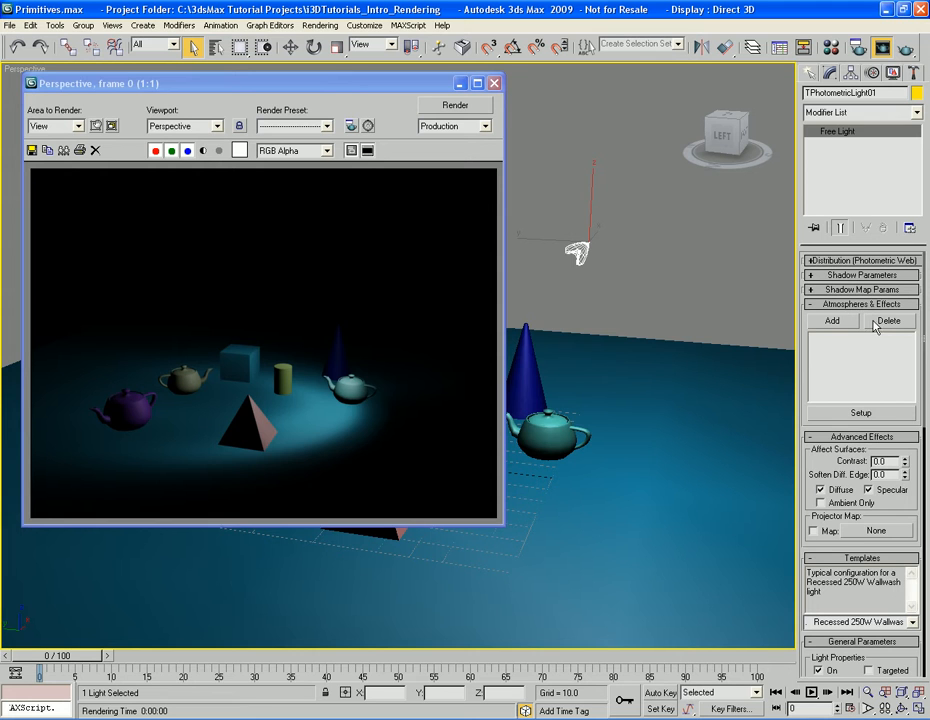
left_click(832, 321)
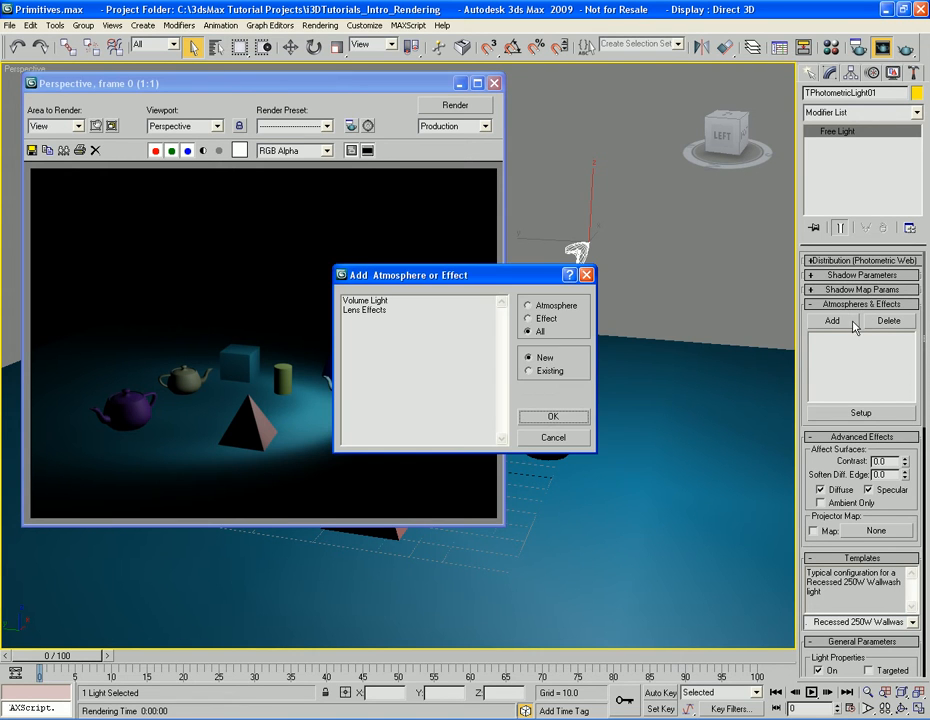
left_click(366, 301)
left_click(367, 311)
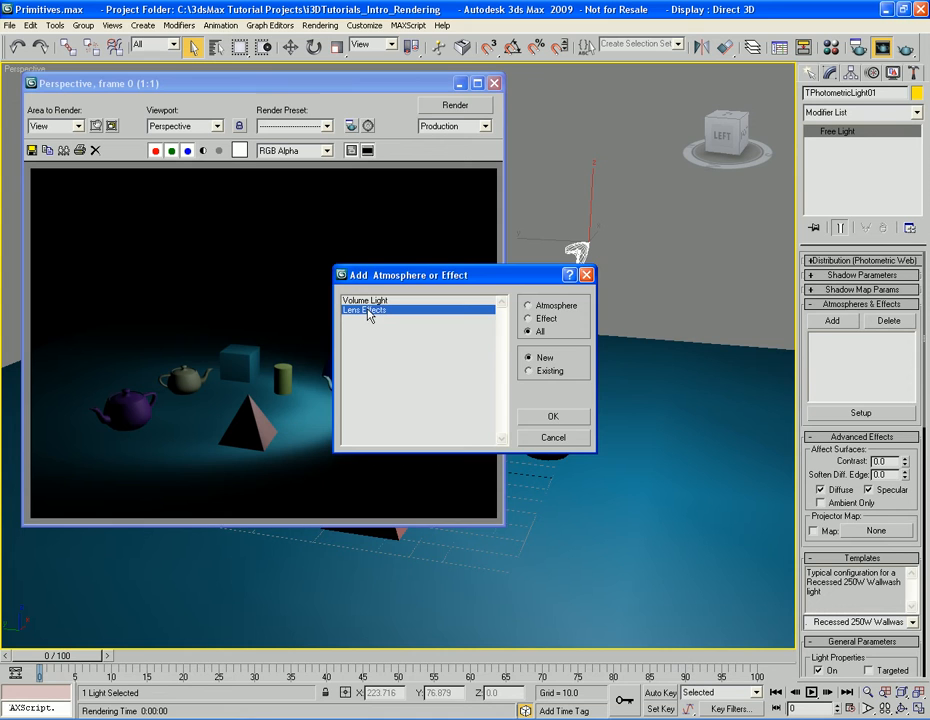
left_click(553, 437)
left_click(849, 304)
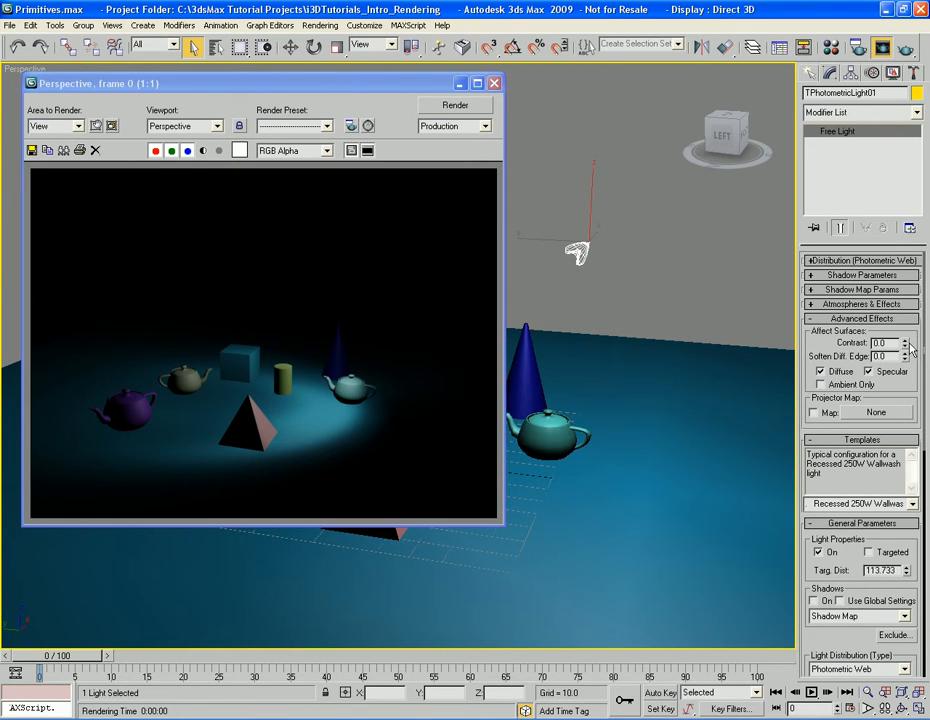
Try the light's Ambient Only option in a render of the Perspective view, and switch the option back off.
left_click(822, 385)
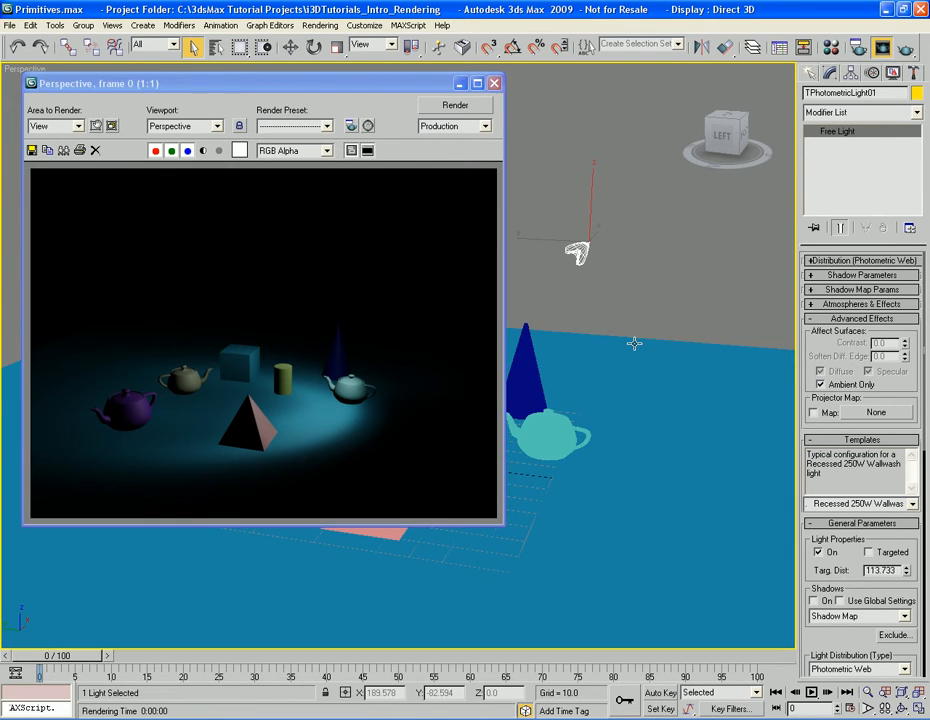
left_click(836, 386)
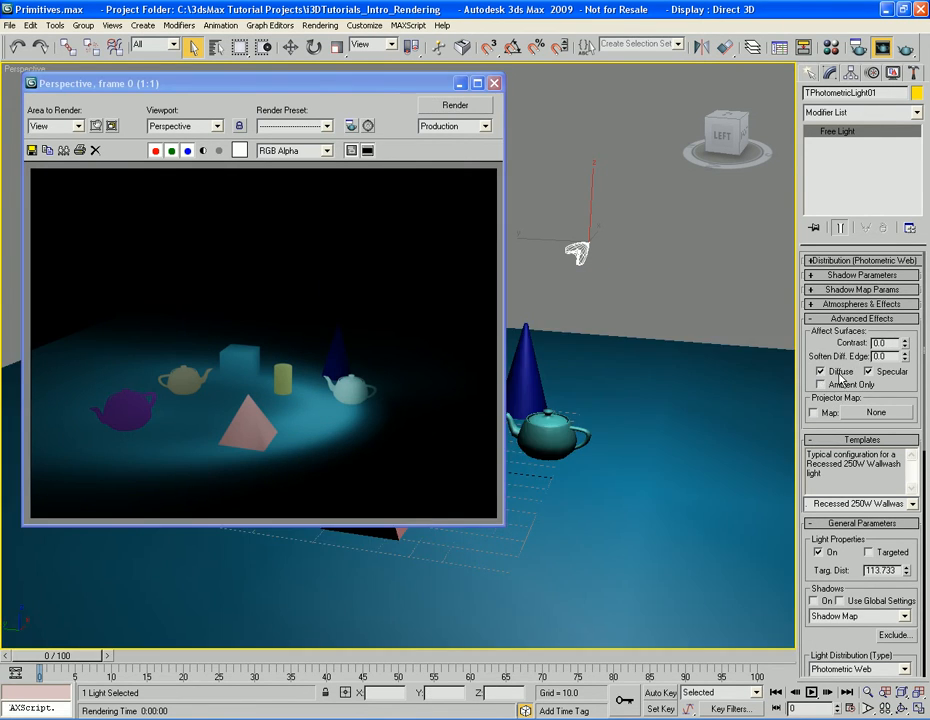
left_click(857, 320)
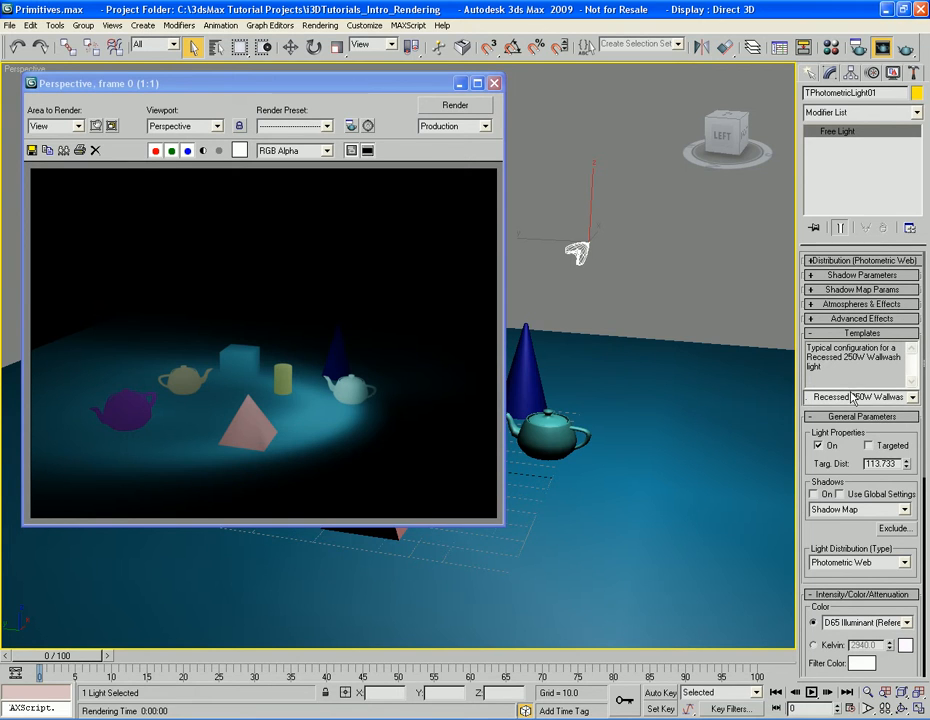
Keep the Recessed 250W Wallwash template, turn on the light's shadows and render the Perspective view.
left_click(913, 397)
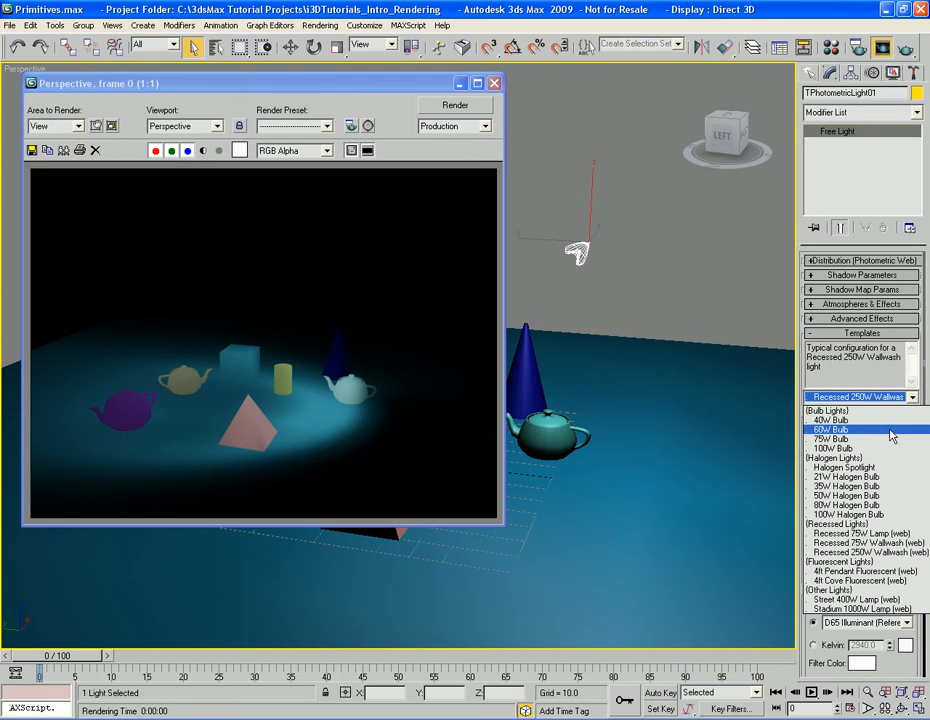
left_click(875, 370)
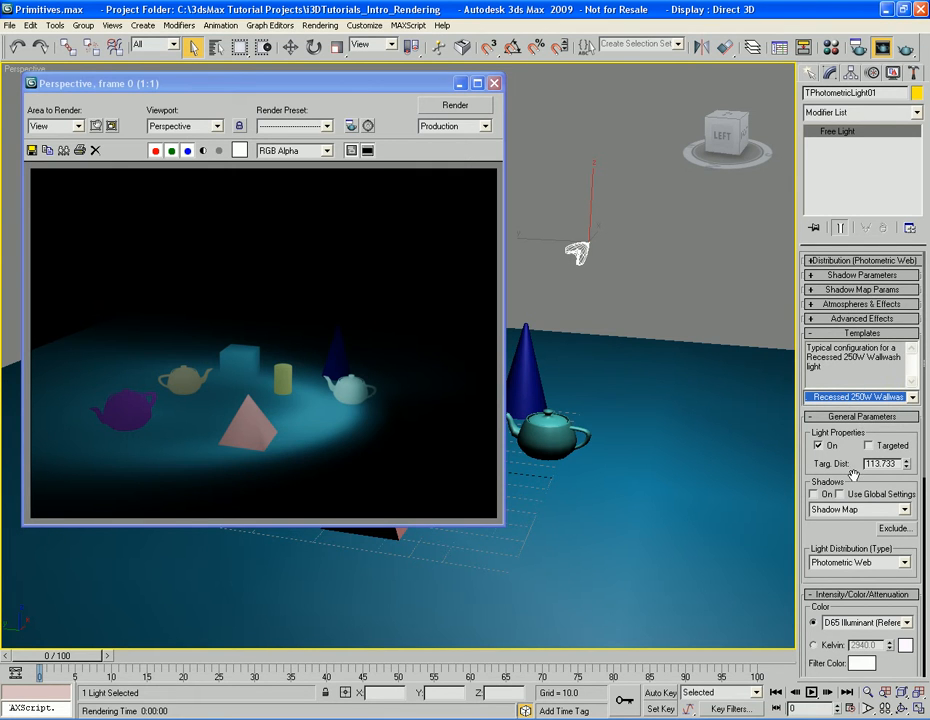
left_click(814, 494)
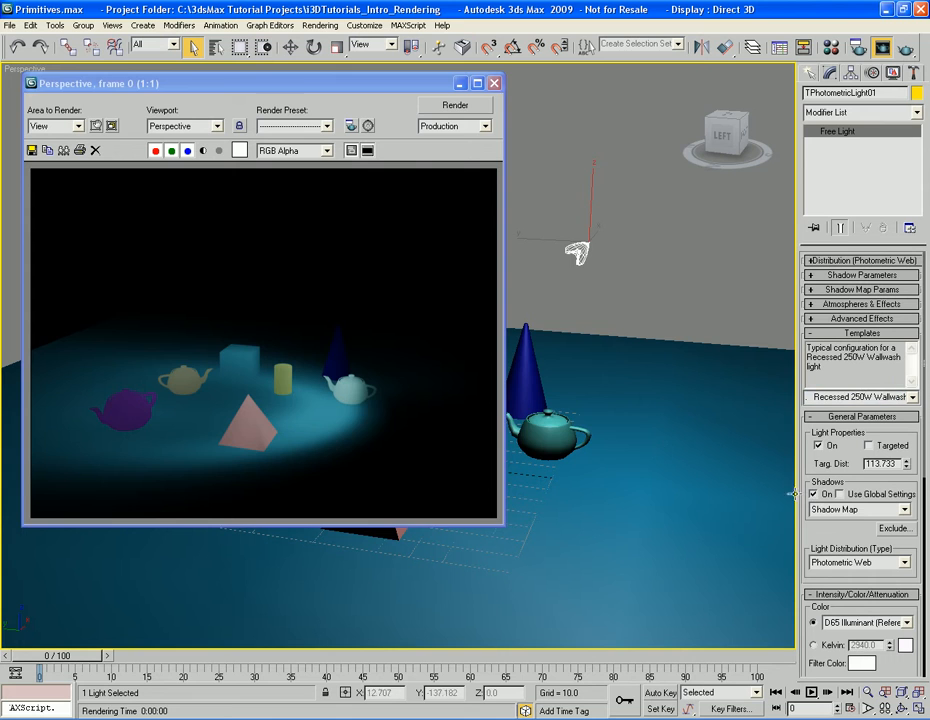
key("shift+q")
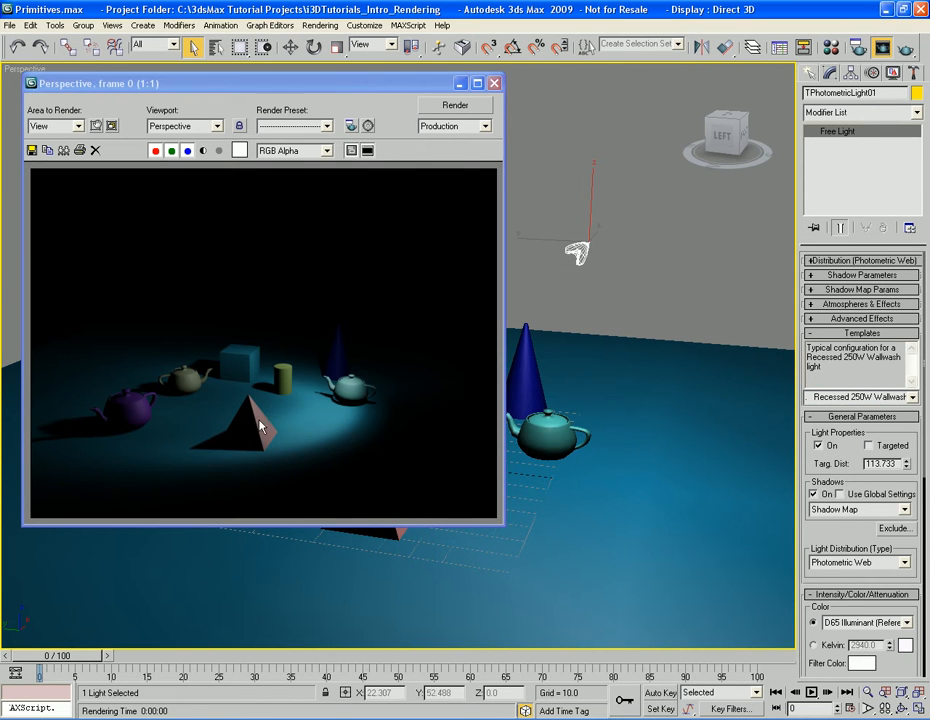
Review the shadow types available for the light and keep Shadow Map.
left_click(904, 510)
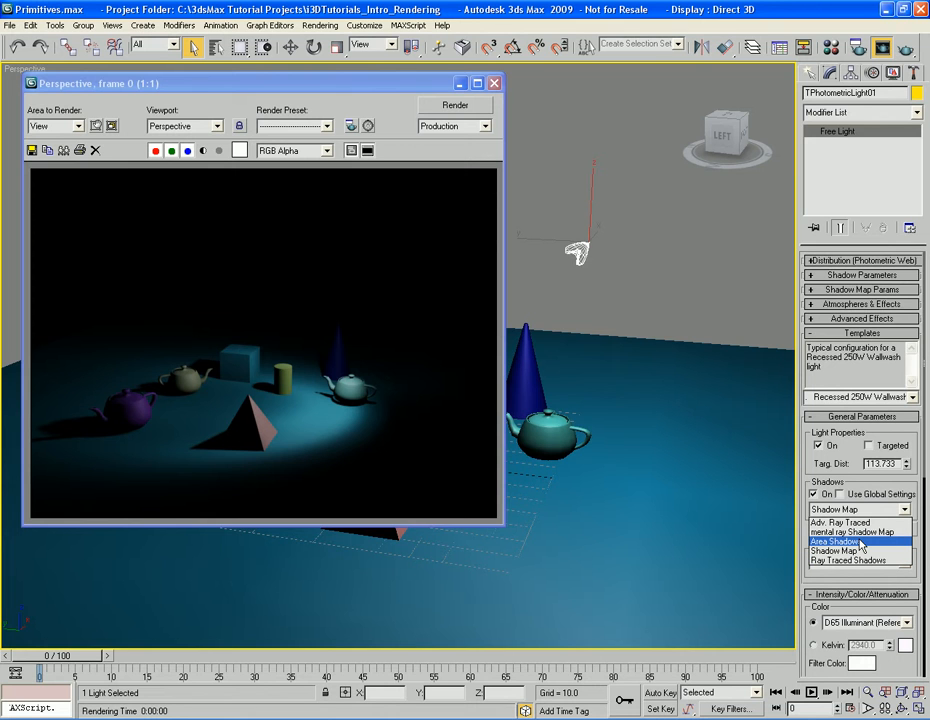
left_click(858, 550)
left_click_drag(857, 556, 850, 478)
scroll(850, 477, "down", 2)
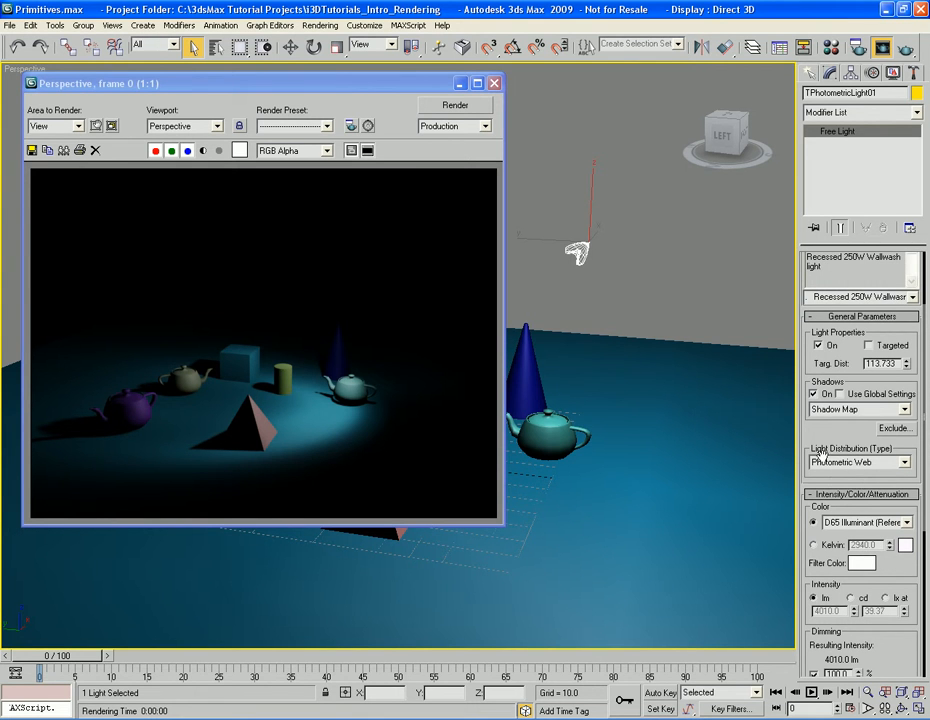
Render the Perspective view with the light distribution set to Spotlight, and again with it set to Uniform Diffuse.
left_click(906, 464)
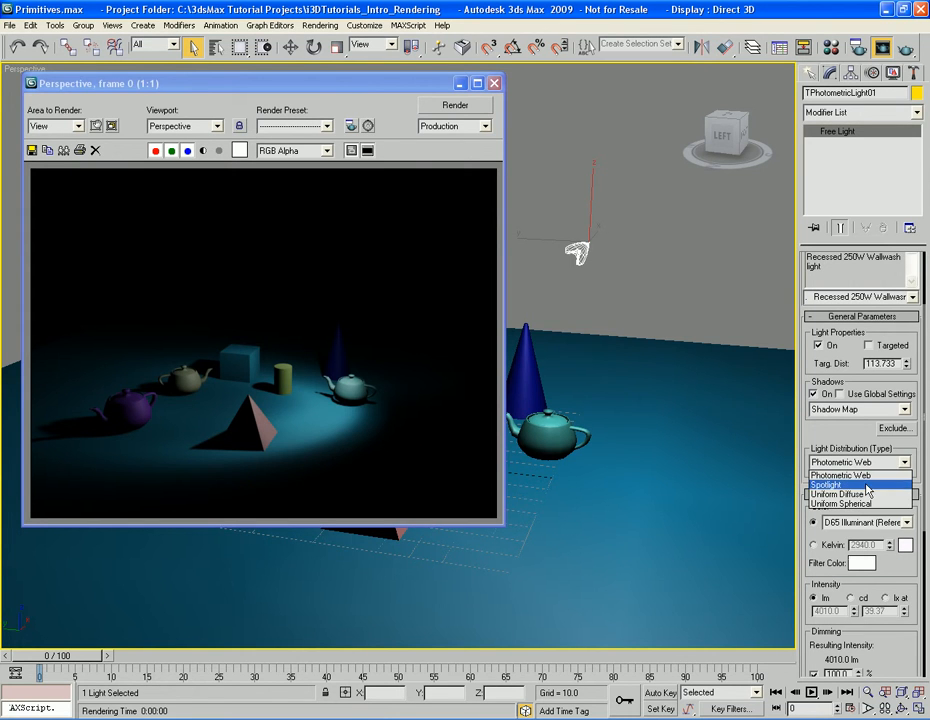
left_click(880, 484)
key("shift+q")
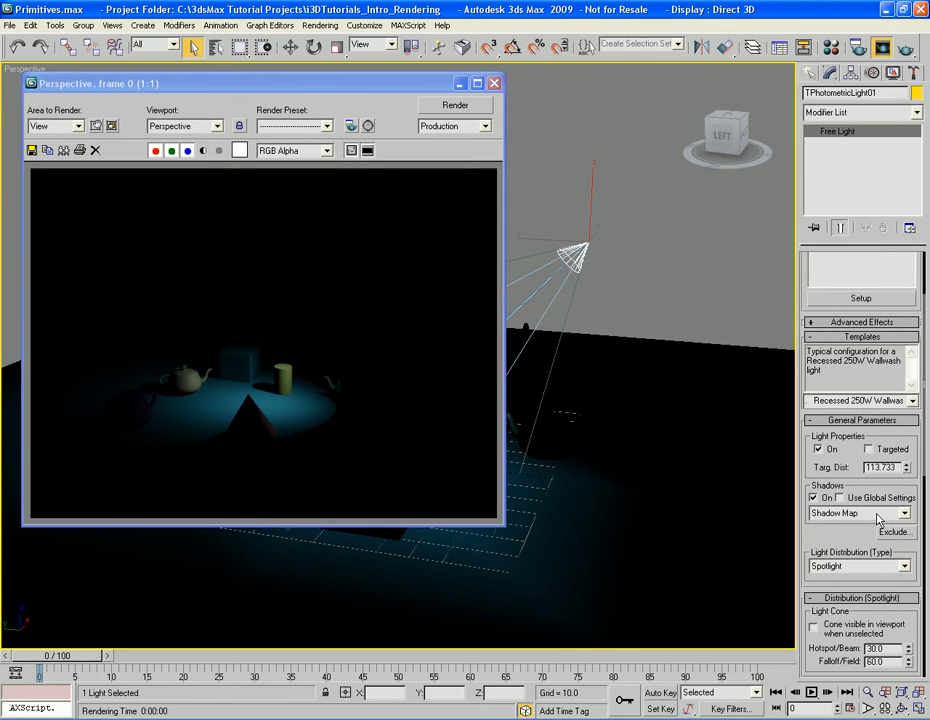
left_click(868, 566)
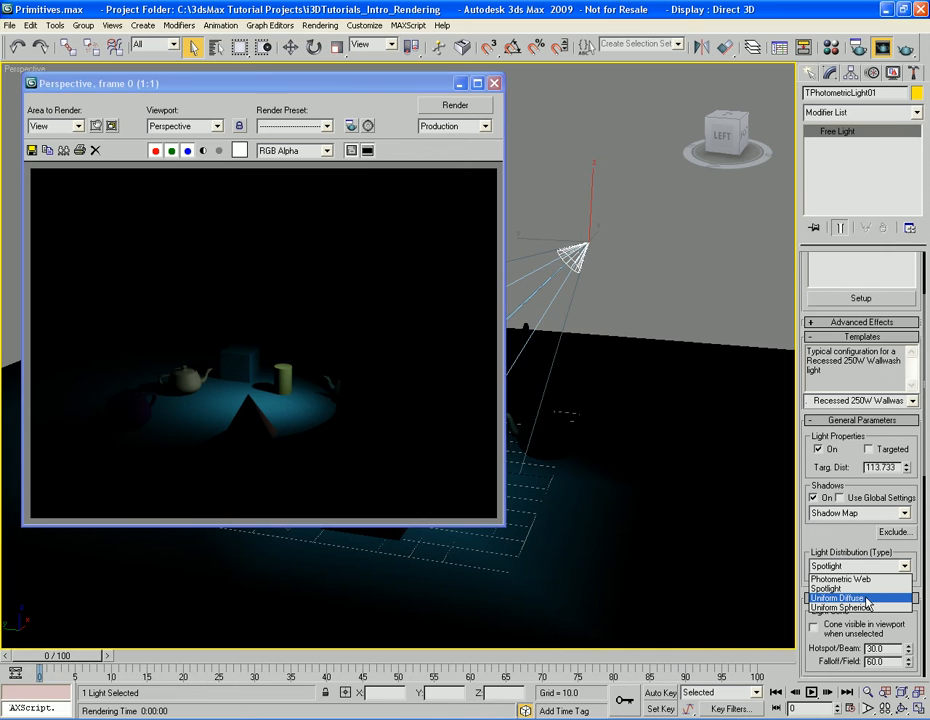
left_click(850, 600)
key("shift+q")
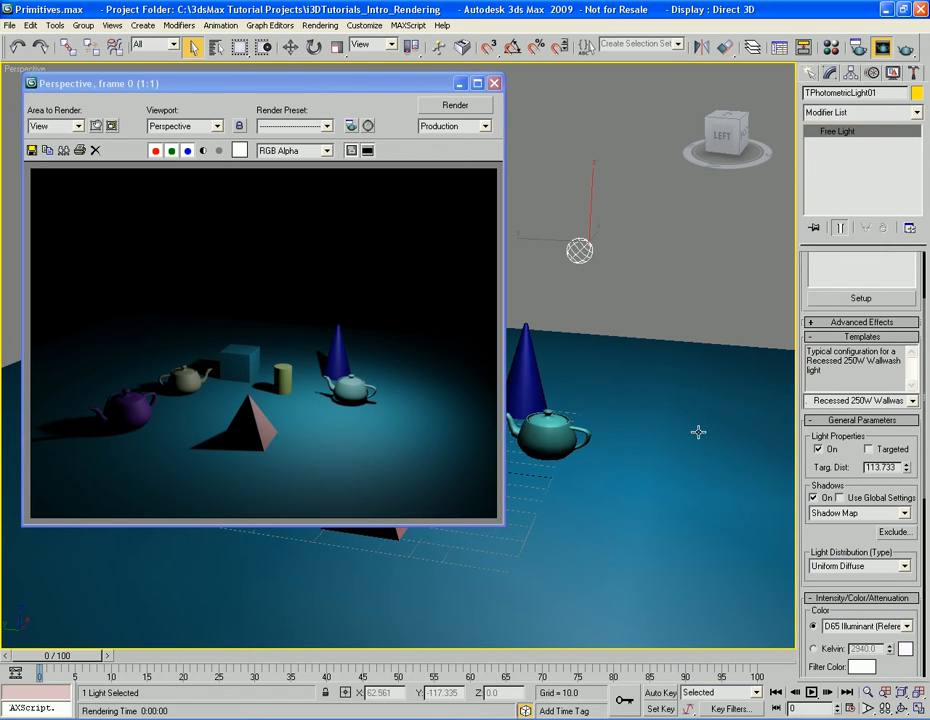
Set the light distribution to Uniform Spherical and render the Perspective view.
left_click(860, 566)
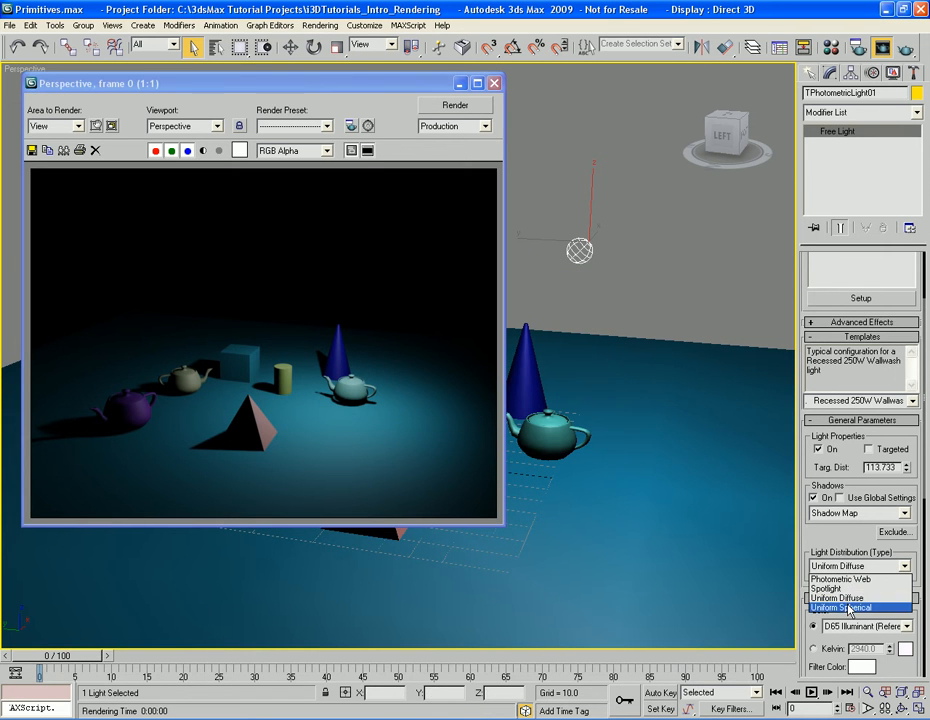
left_click(852, 612)
key("shift+q")
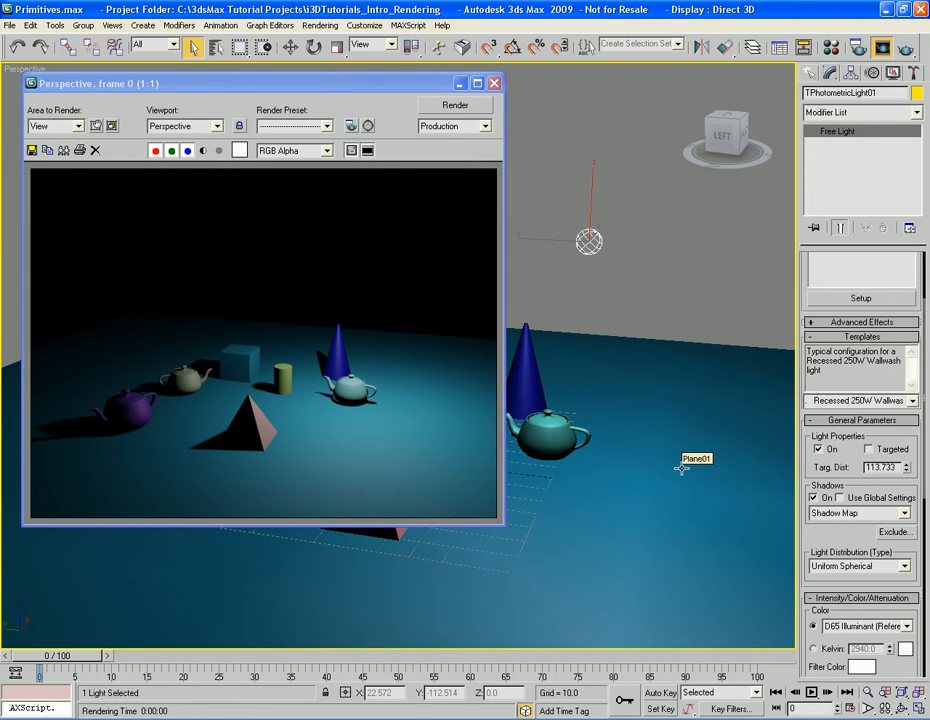
Return the light distribution to Photometric Web and render the Perspective view again.
left_click(852, 566)
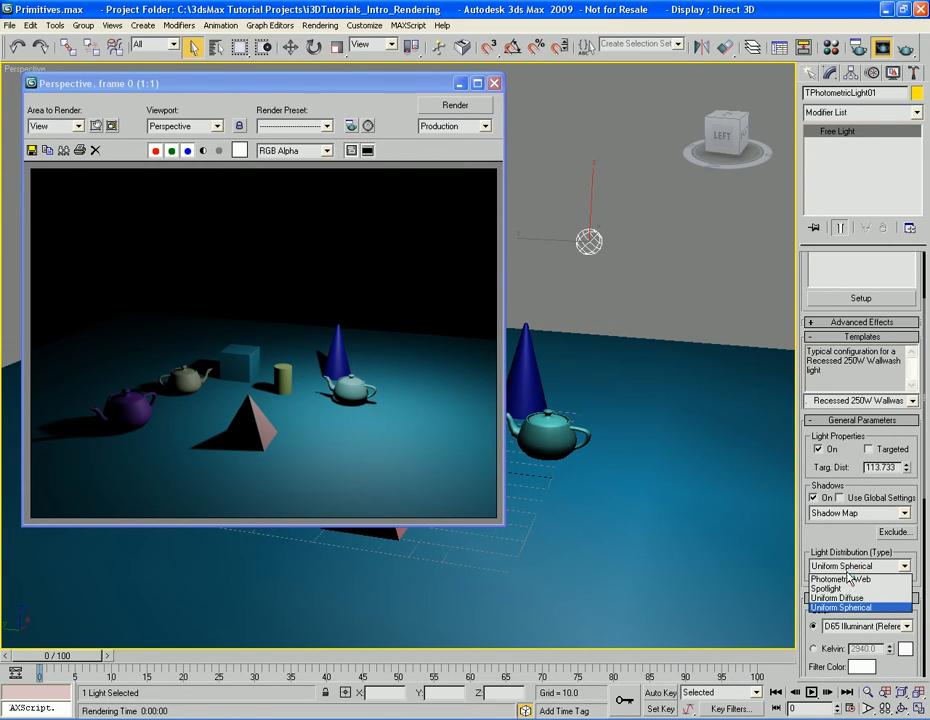
left_click(848, 580)
key("shift+q")
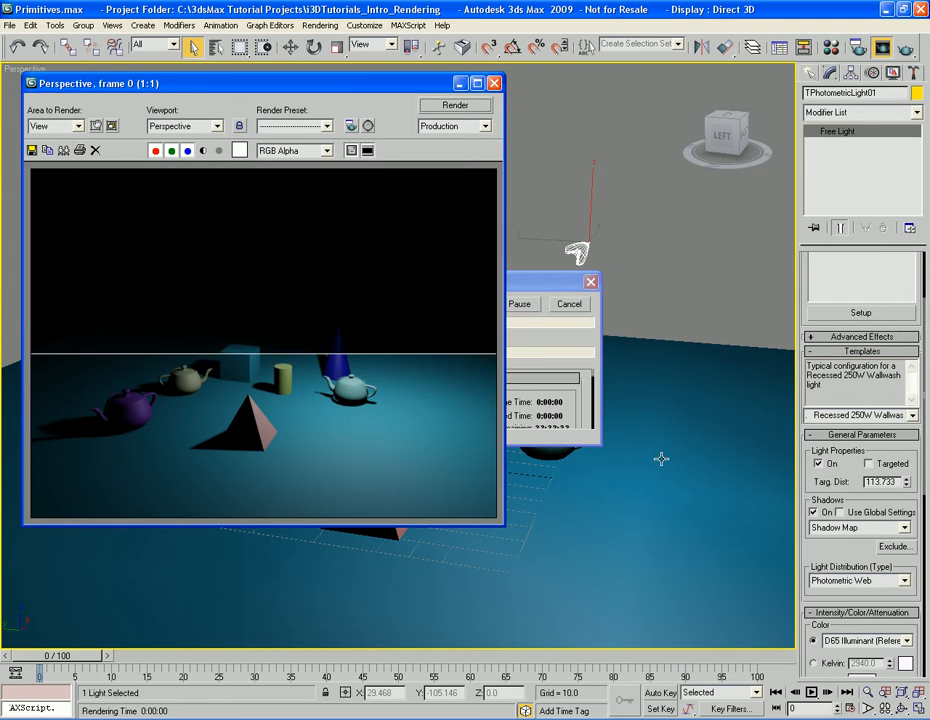
Review the lamp color presets for the light and keep D65 Illuminant.
scroll(903, 481, "down", 8)
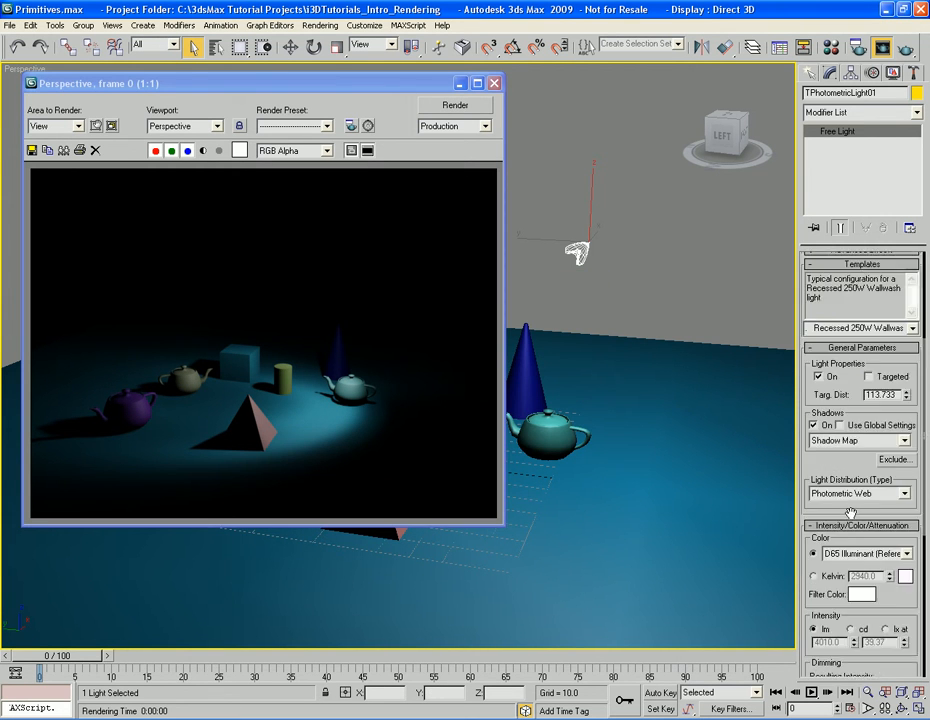
scroll(903, 481, "down", 1)
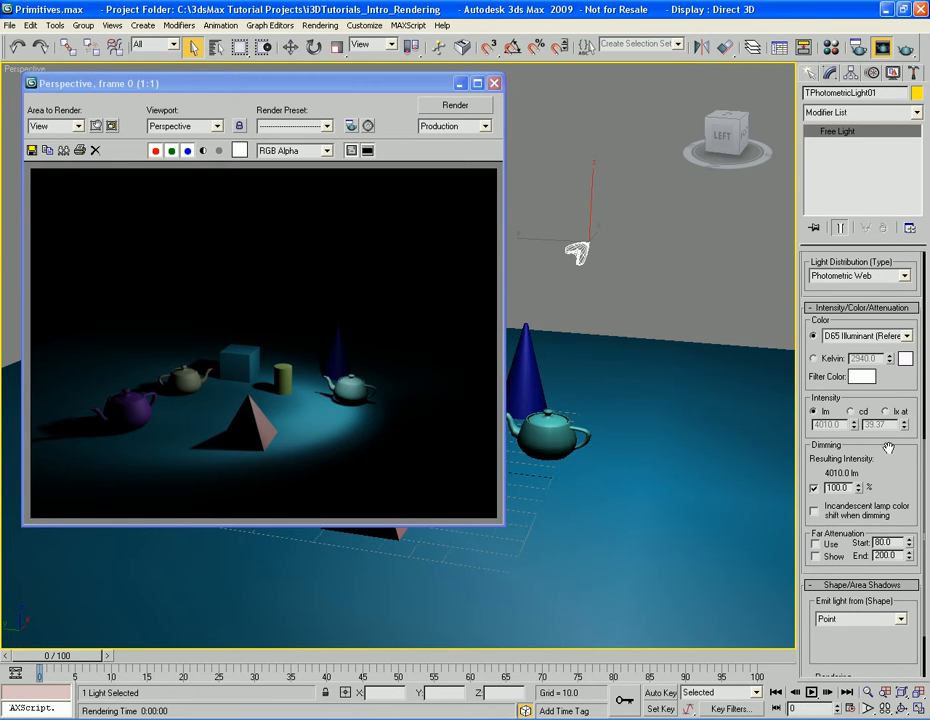
left_click(867, 338)
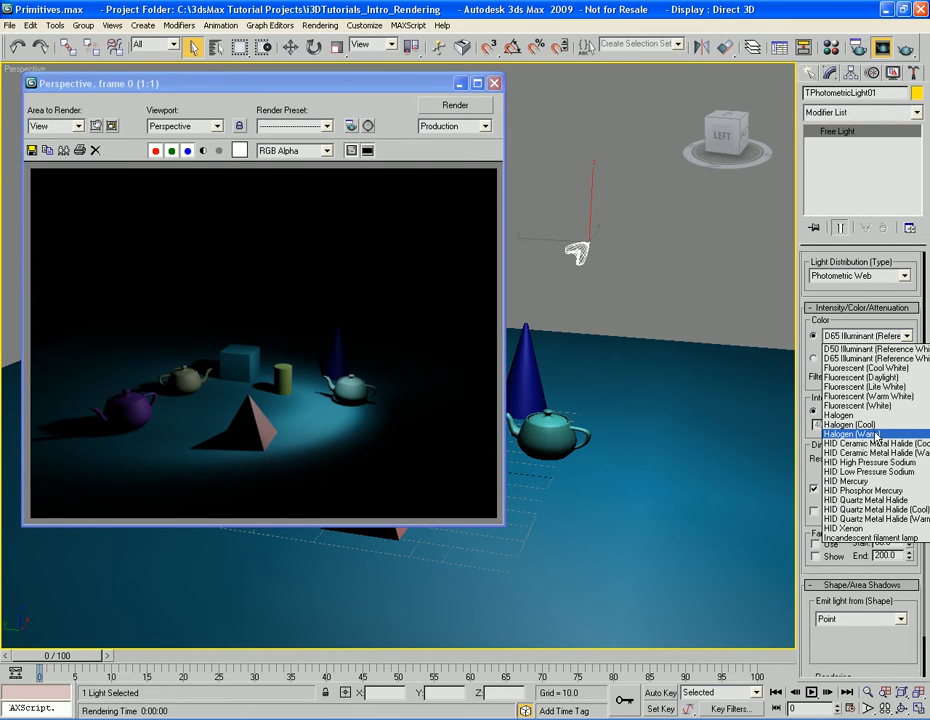
left_click(873, 360)
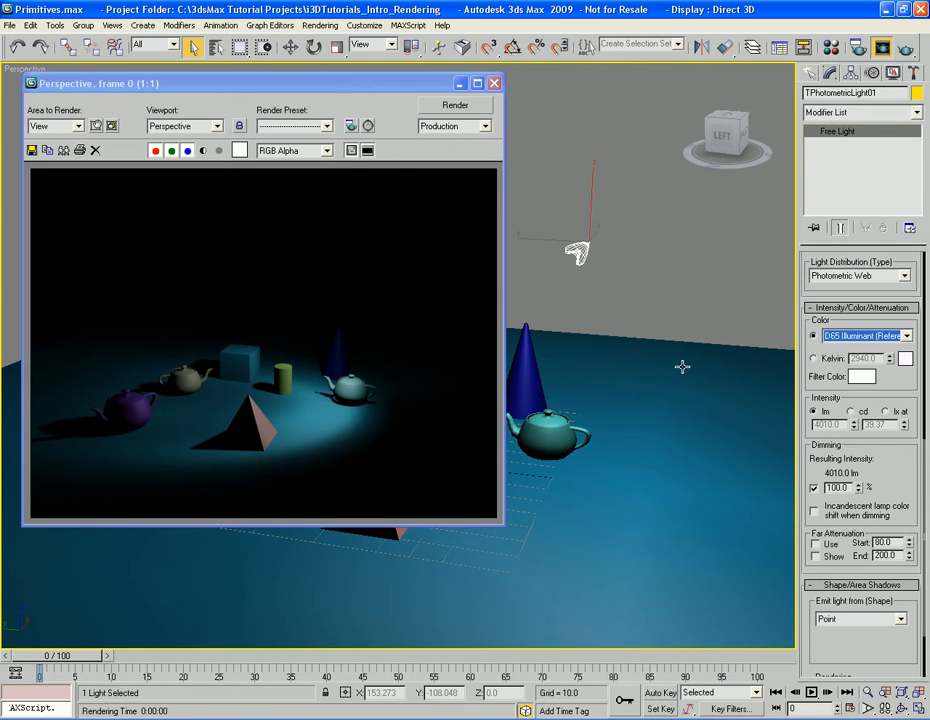
Switch the light's color to Kelvin and test-render it, set the temperature to 6500 and render the Perspective view again.
left_click(815, 359)
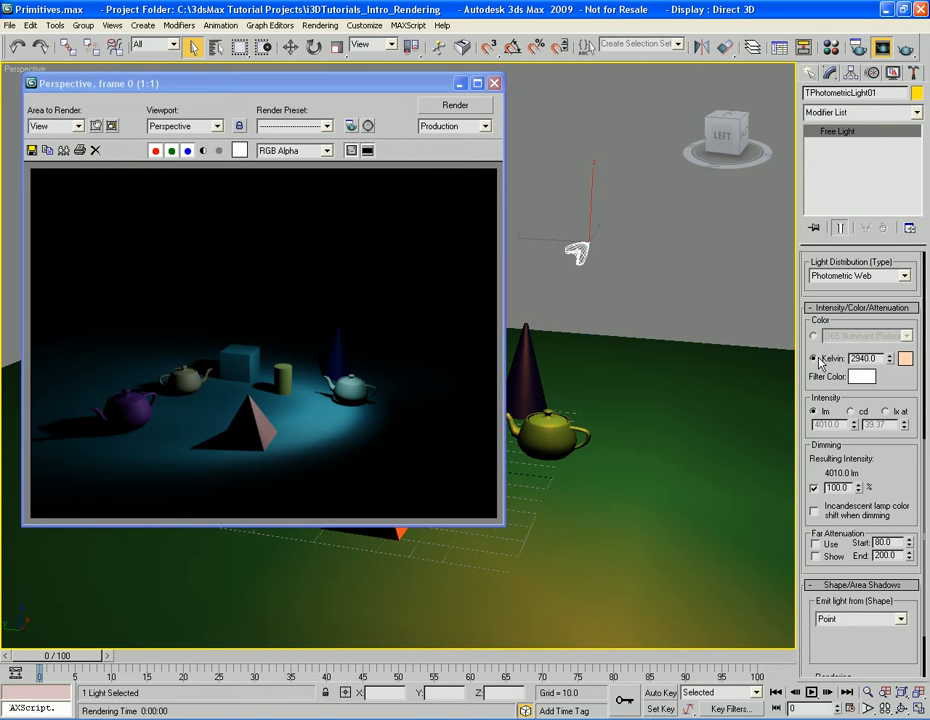
key("shift+q")
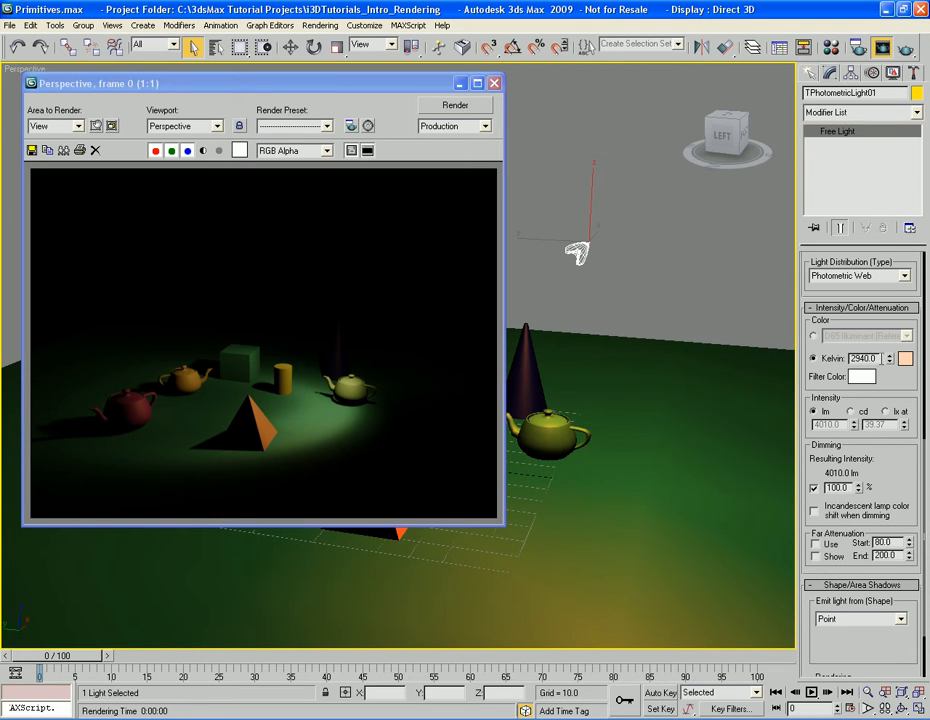
double_click(862, 358)
type("6500")
key("Return")
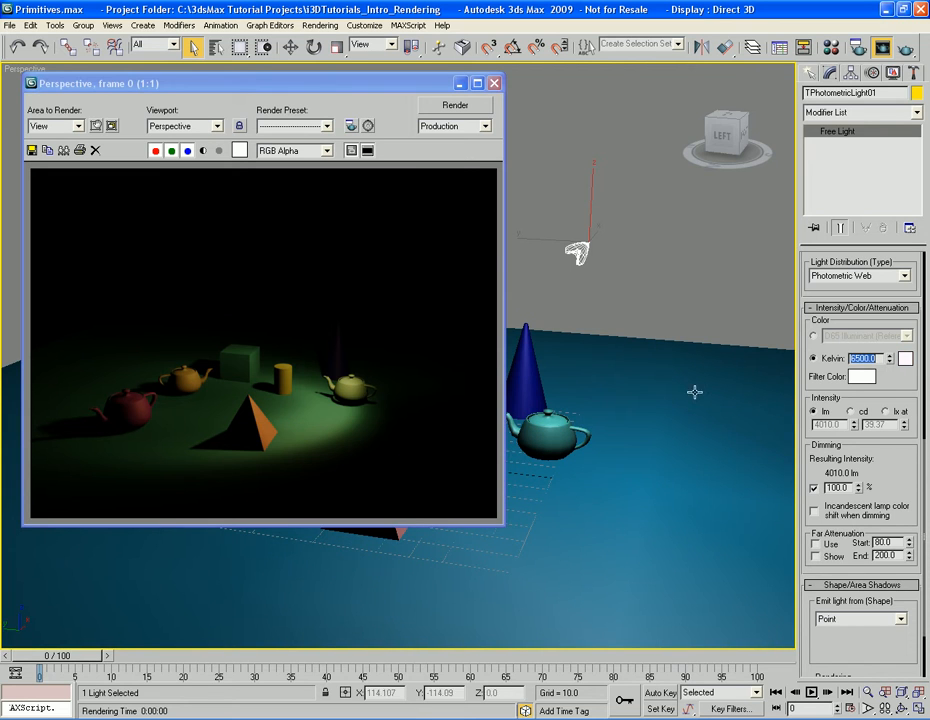
key("shift+q")
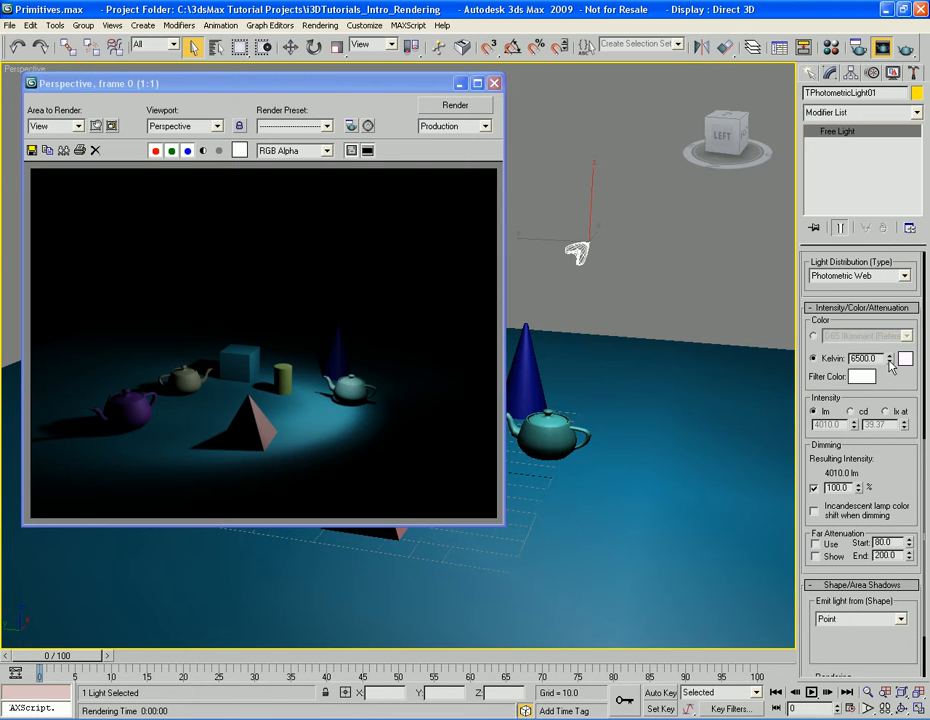
Test-render the Perspective view with the Kelvin temperature raised to about 9035 or higher, and again with it lowered to about 1398.
left_click_drag(890, 366, 888, 330)
key("shift+q")
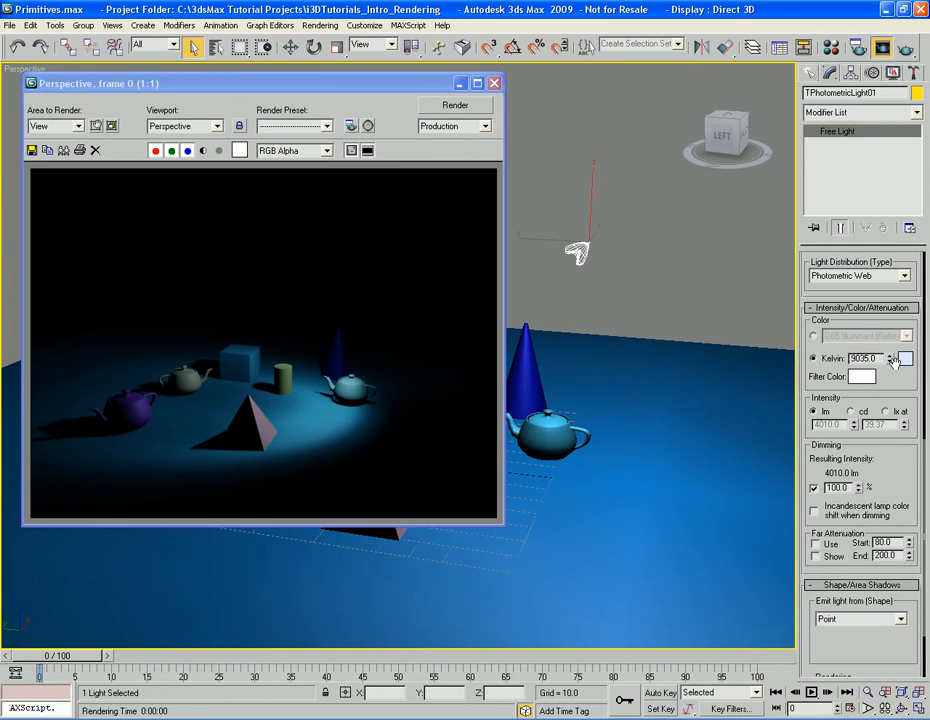
left_click_drag(890, 358, 890, 345)
key("shift+q")
left_click_drag(890, 358, 891, 428)
key("shift+q")
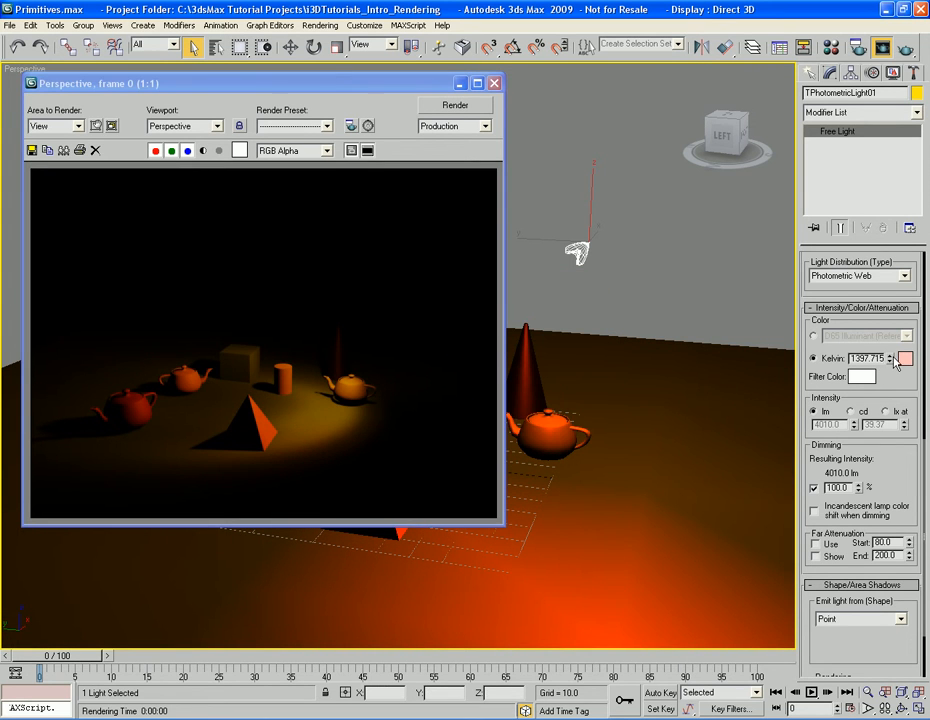
Set the light's Kelvin temperature back to 6500 and render the Perspective view.
left_click_drag(891, 359, 891, 340)
double_click(867, 361)
type("6500")
key("Return")
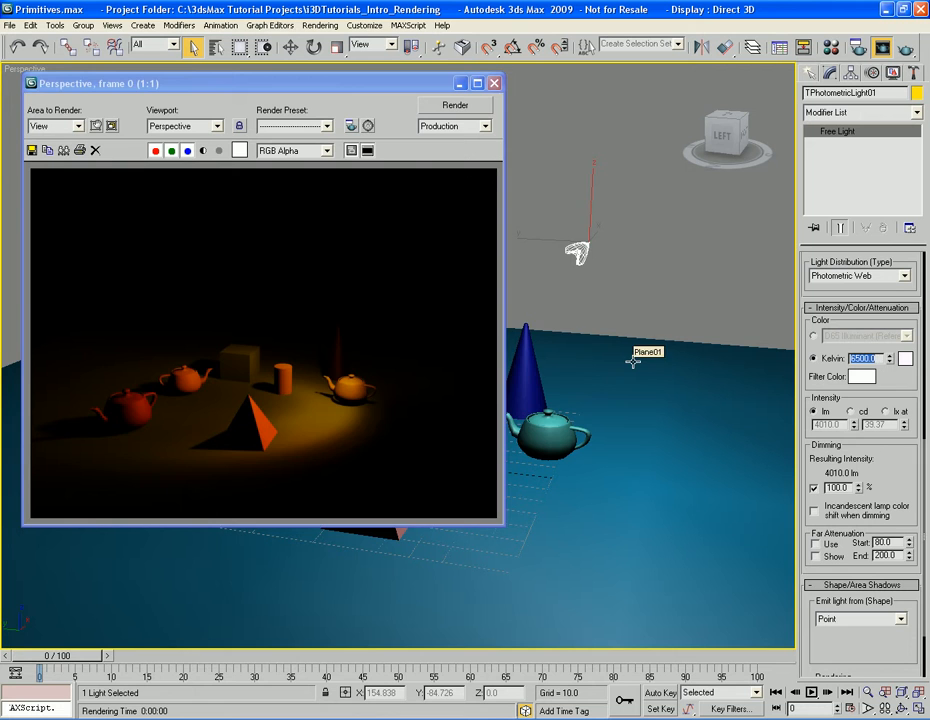
key("shift+q")
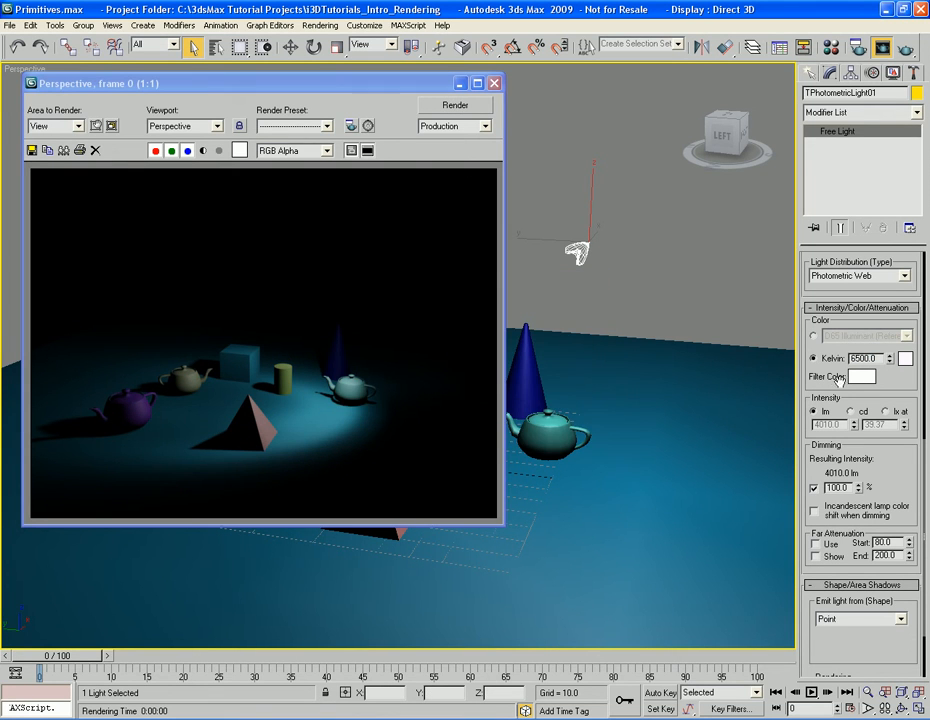
Set the light's filter color to a pale brown (RGB 201, 176, 163) and render the Perspective view.
left_click(861, 376)
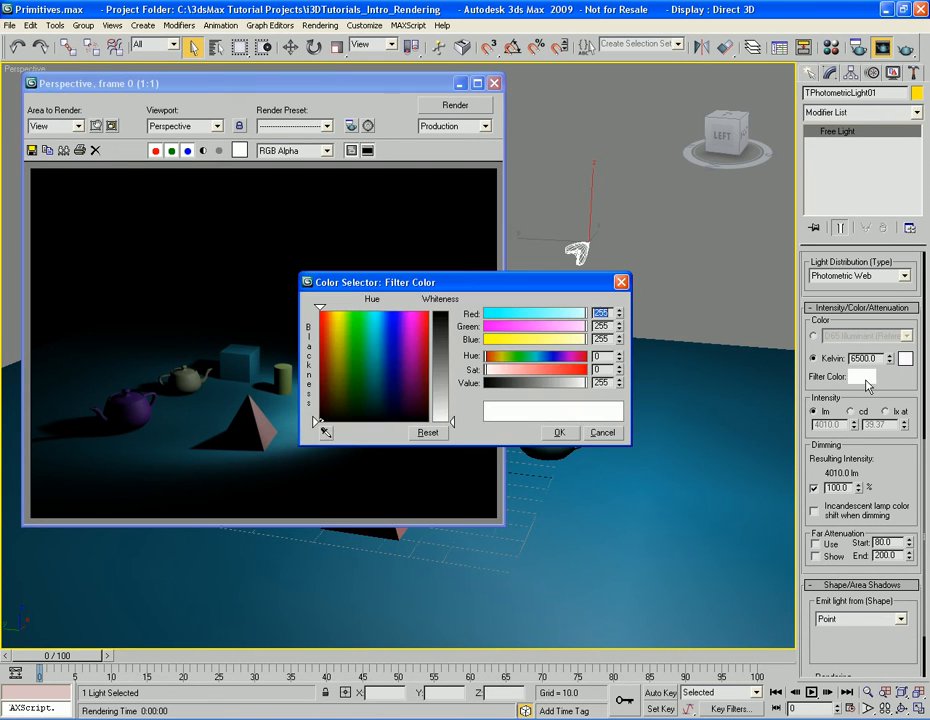
left_click(325, 376)
left_click(437, 397)
left_click(559, 432)
key("shift+q")
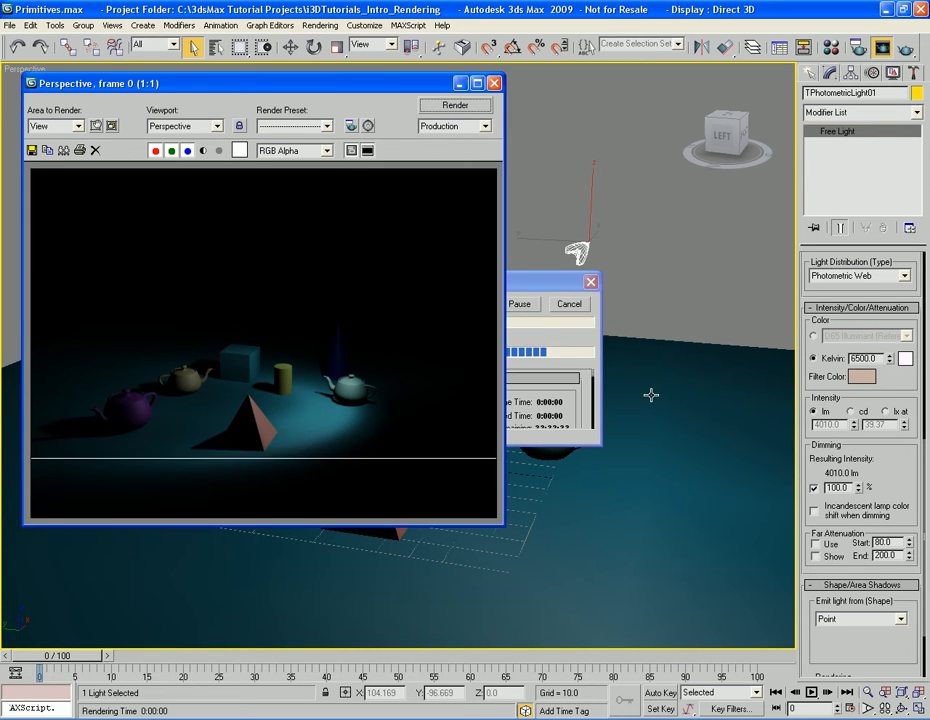
Deepen the filter color to a darker brown (RGB 153, 107, 82) and render the Perspective view again.
left_click(862, 377)
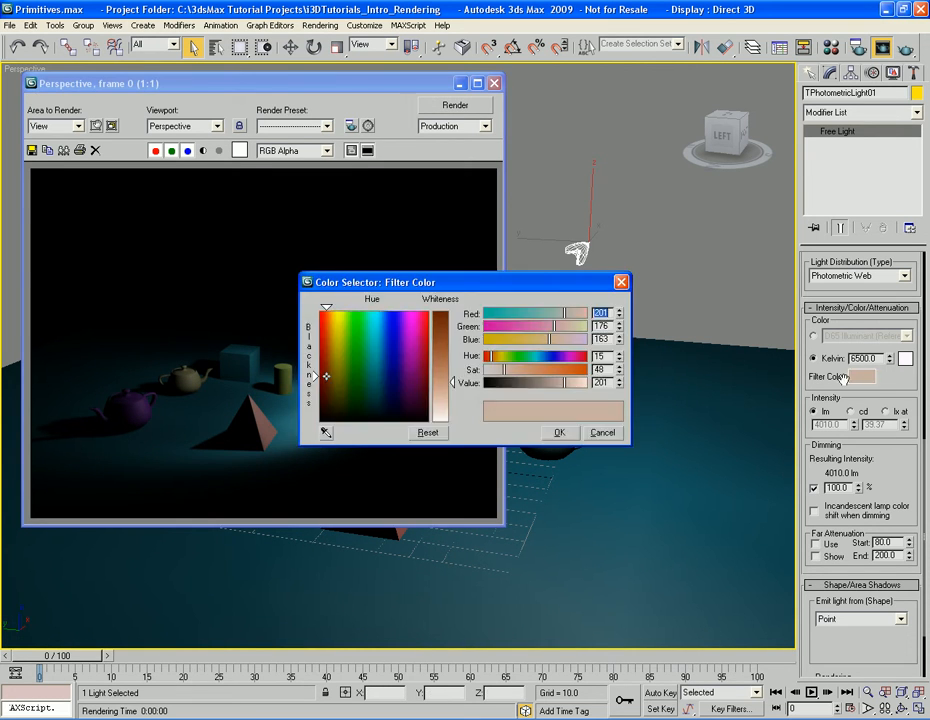
left_click_drag(441, 359, 441, 346)
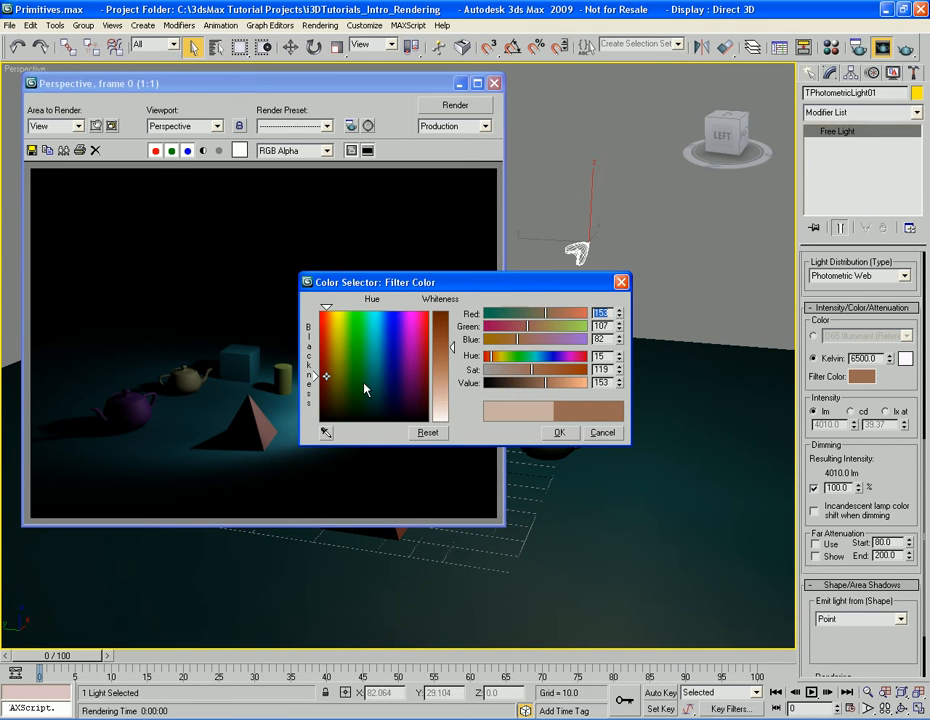
left_click(558, 432)
key("shift+q")
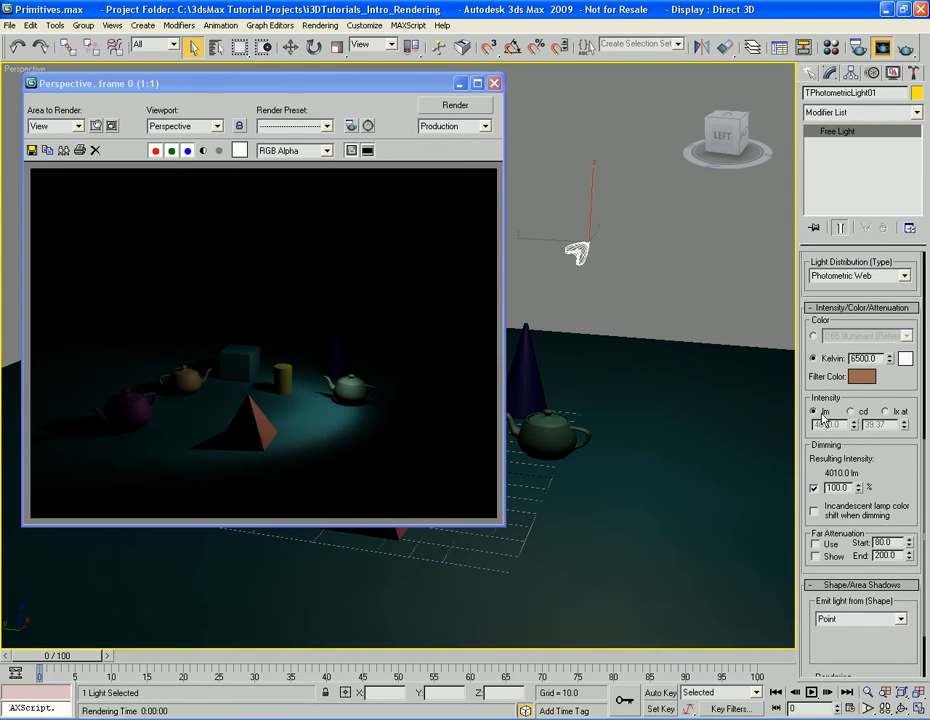
Restore the light's filter color to white (RGB 255, 255, 255).
left_click(862, 377)
left_click_drag(441, 370, 441, 421)
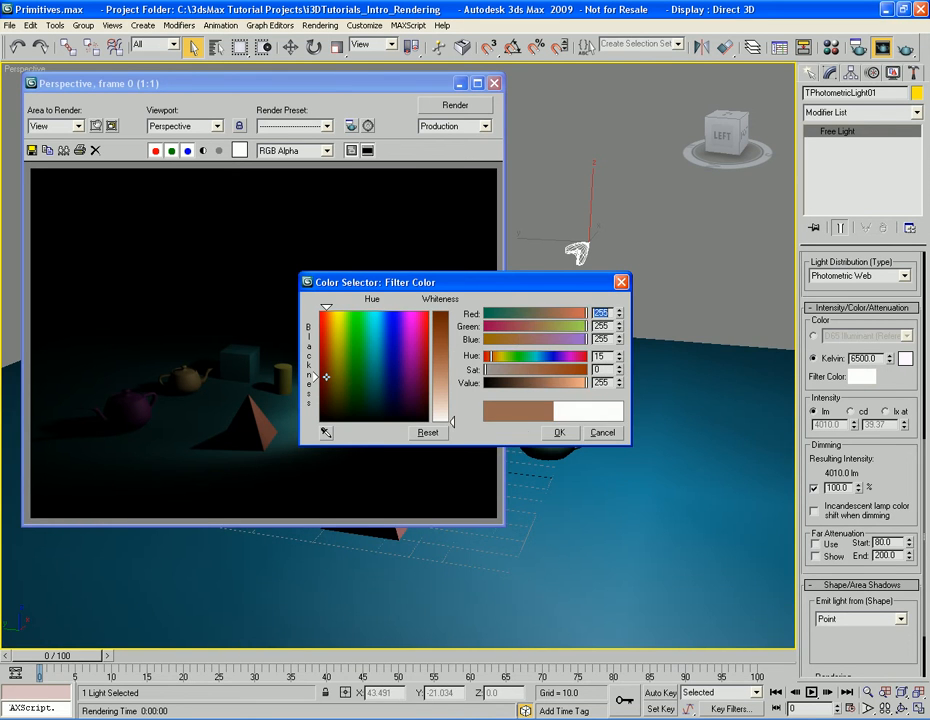
left_click(560, 433)
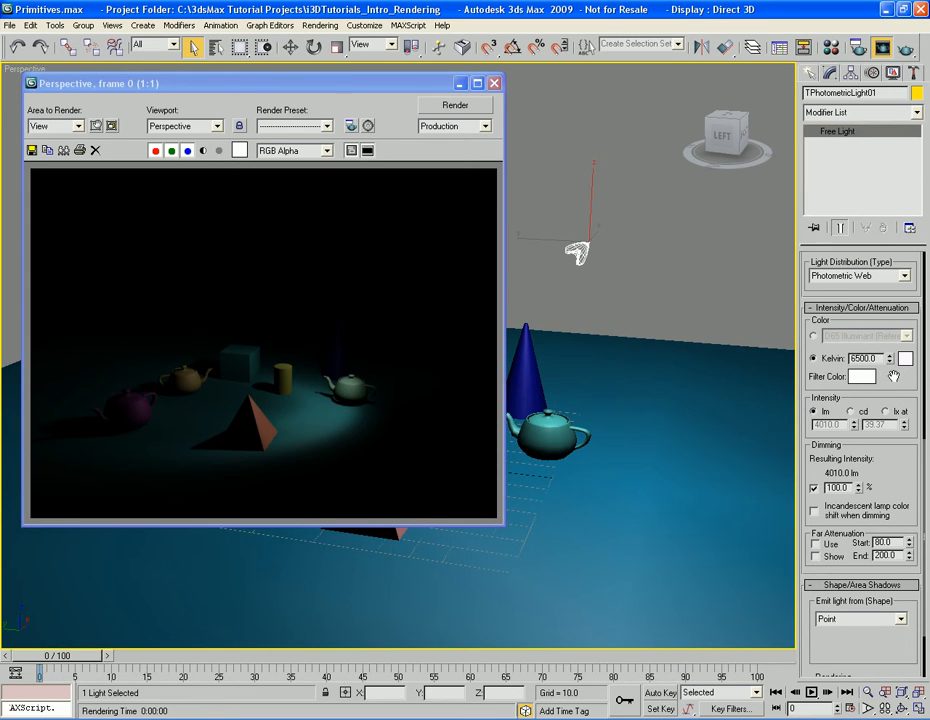
View the light's intensity in candelas (cd) and lux (lx at), and return the unit to lumens (lm).
scroll(885, 423, "down", 2)
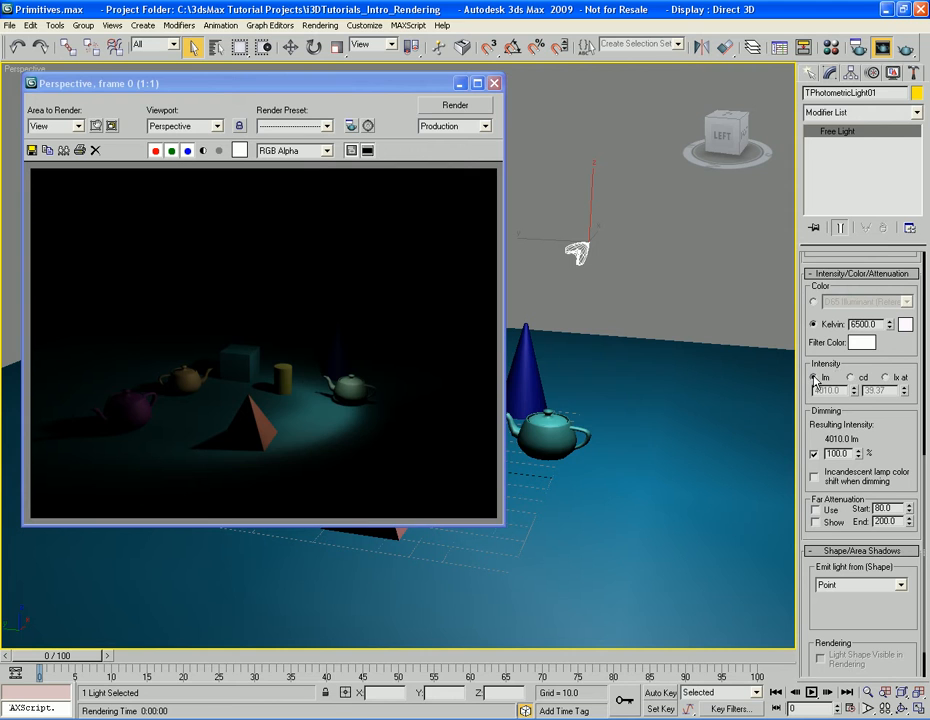
left_click(852, 378)
left_click(885, 378)
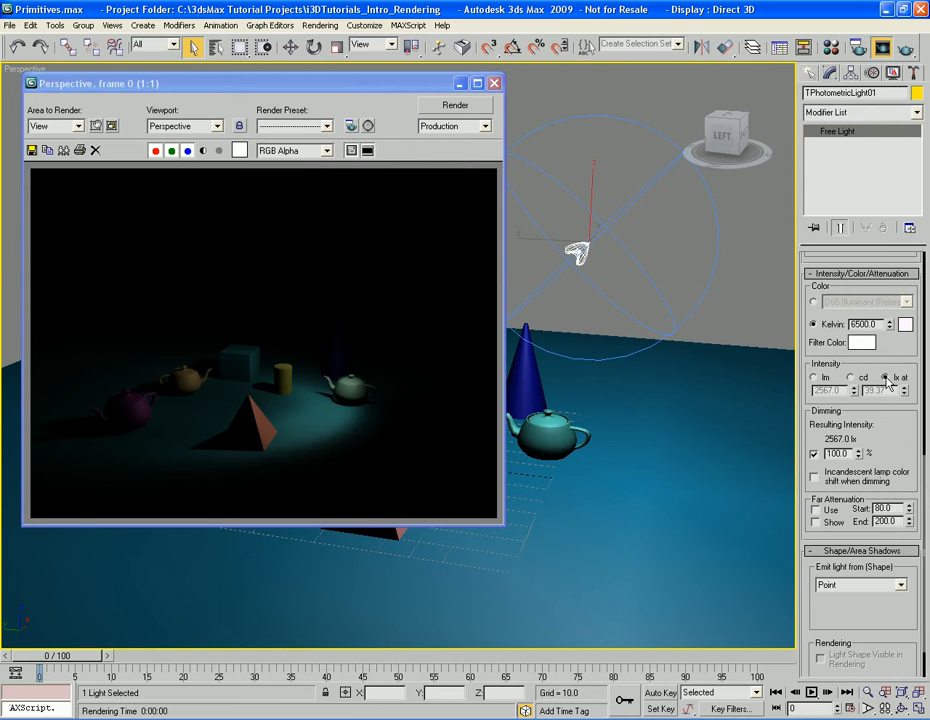
left_click(818, 379)
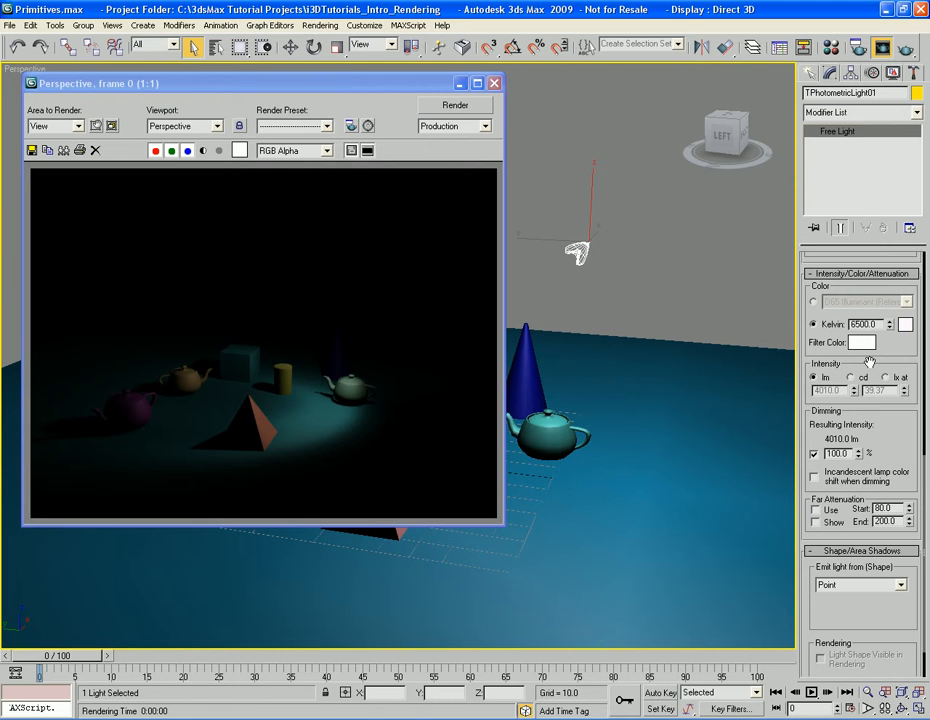
Switch off the light's percentage dimming so that the intensity value can be edited.
scroll(870, 362, "down", 1)
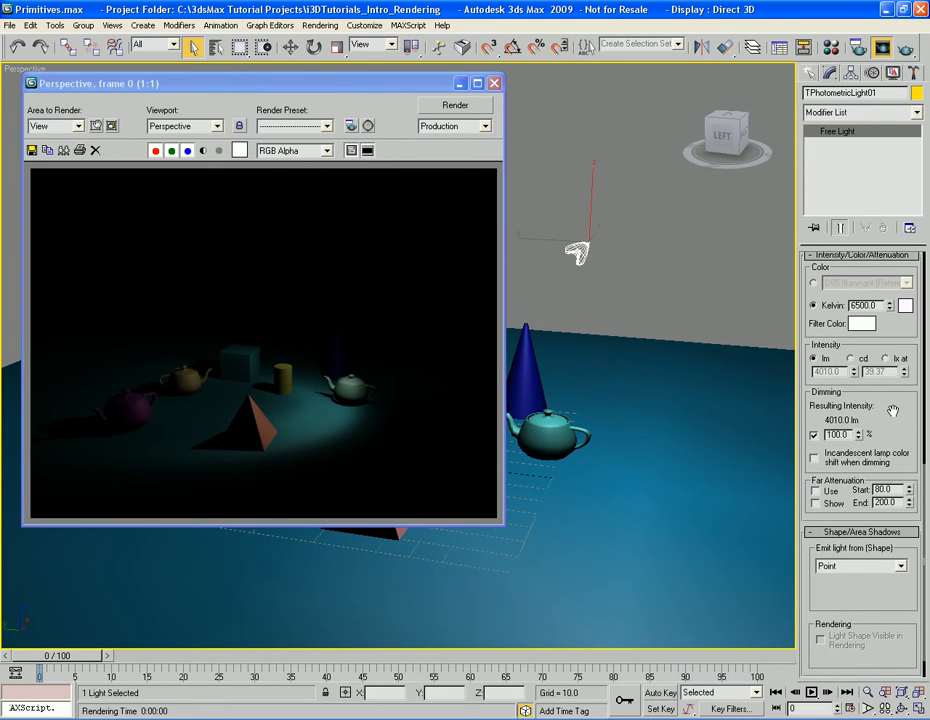
scroll(888, 420, "up", 1)
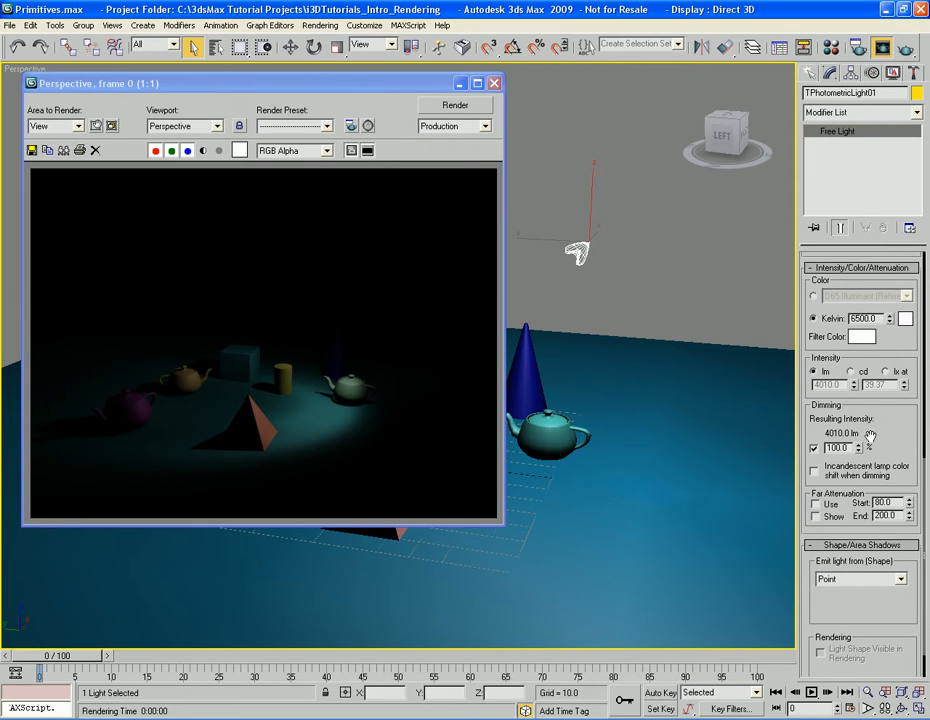
left_click(814, 448)
left_click_drag(890, 418, 890, 430)
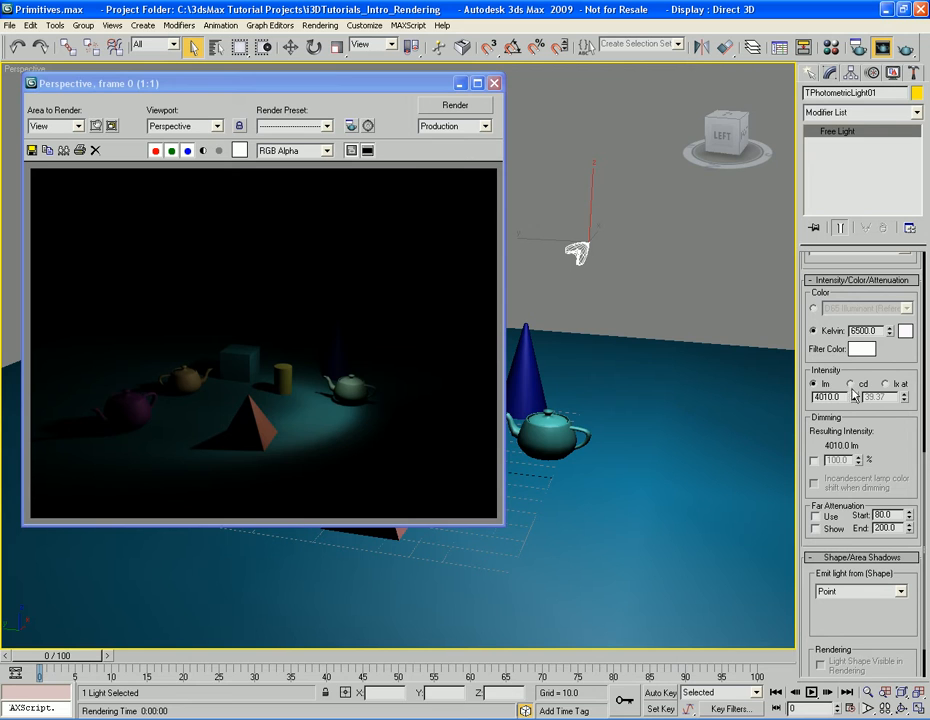
Set the light's intensity to 6000 lm and render the Perspective view.
left_click(890, 383)
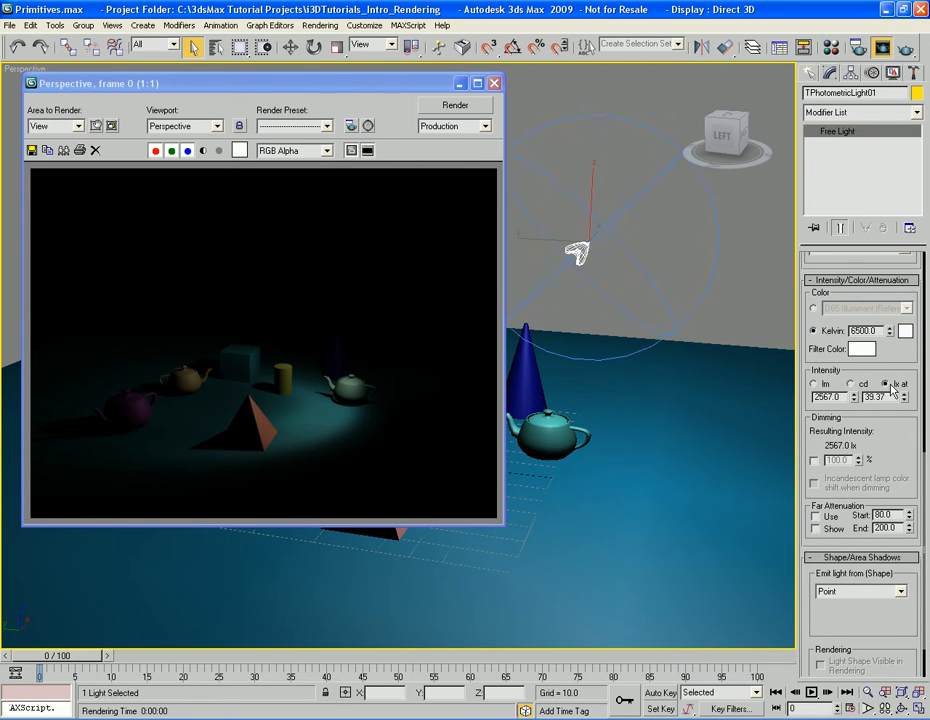
left_click(825, 384)
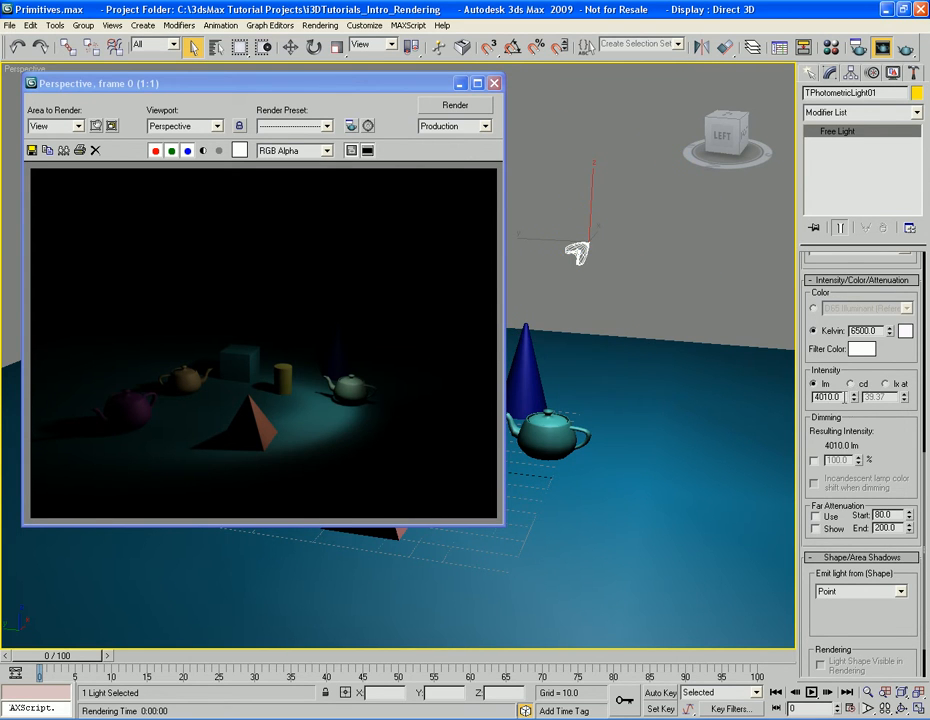
double_click(843, 397)
type("8")
type("000")
key("Return")
key("shift+q")
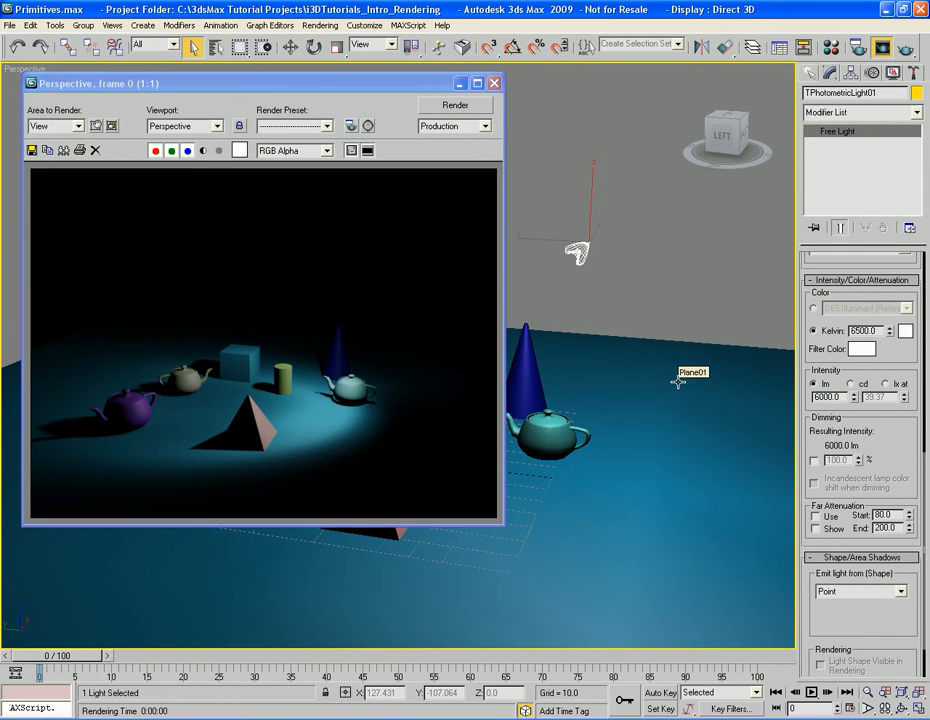
Lower the light's intensity to 4000 lm and render the Perspective view again for comparison.
double_click(846, 396)
type("4000")
key("Return")
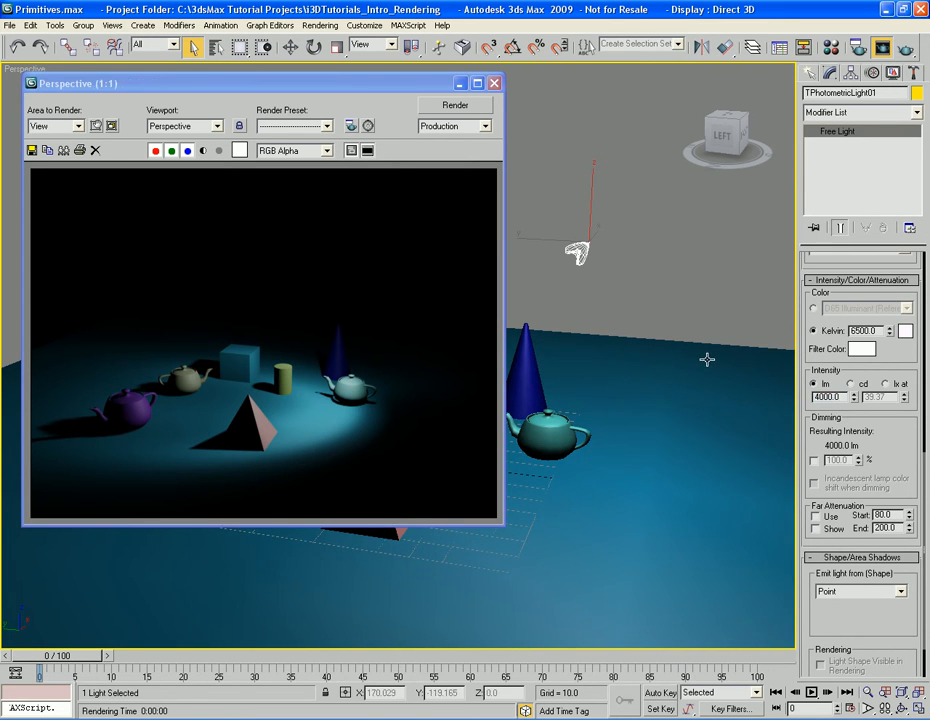
key("shift+q")
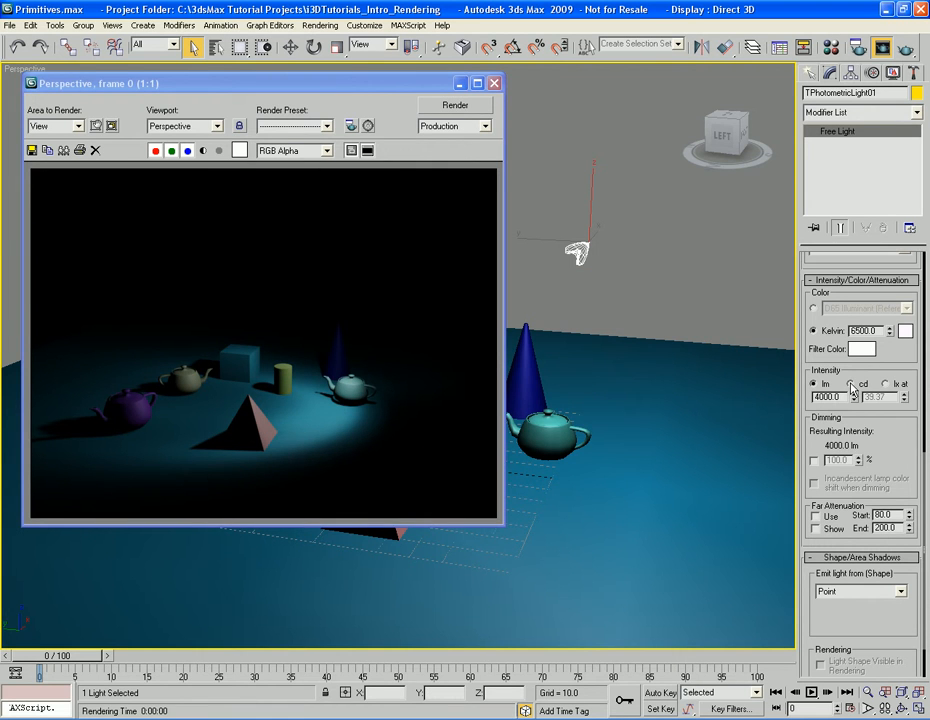
Examine the light's intensity in cd and in lx at a distance, and switch the unit back to lm.
left_click(851, 384)
double_click(820, 398)
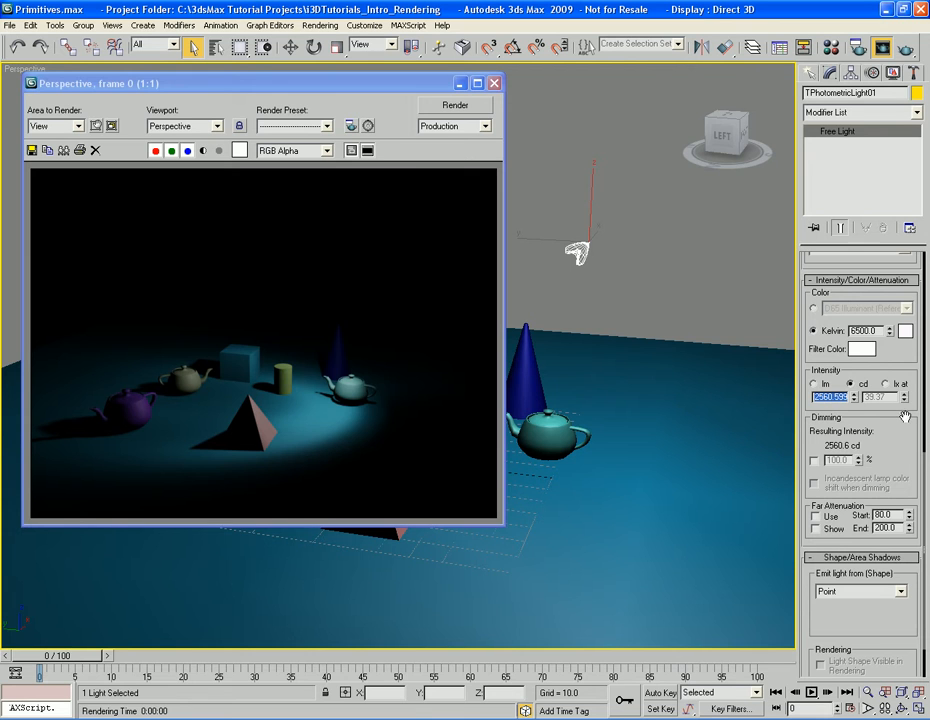
left_click(884, 385)
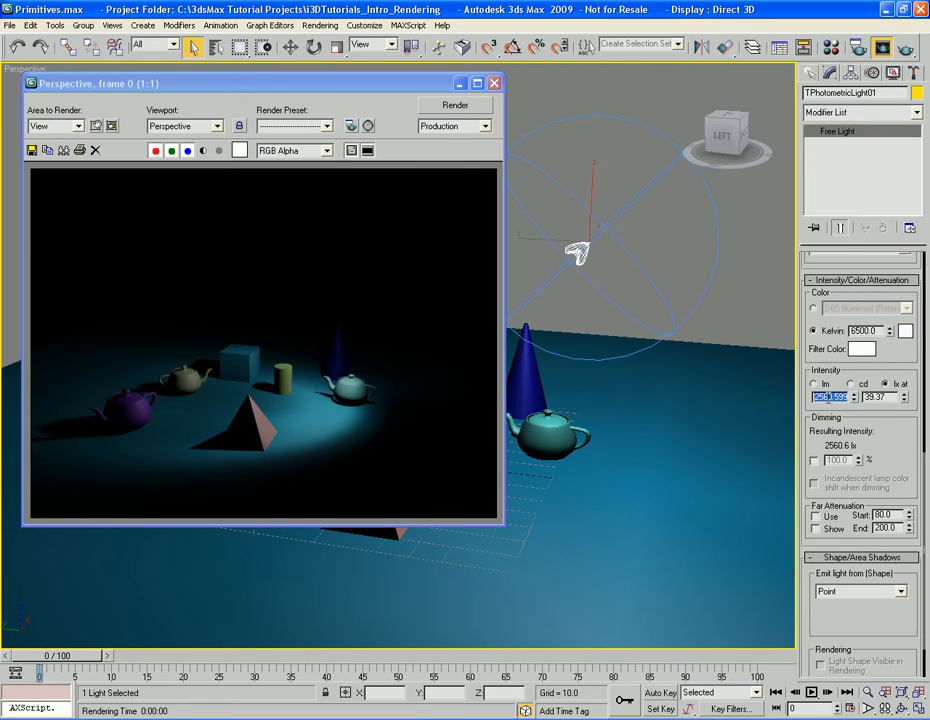
double_click(892, 398)
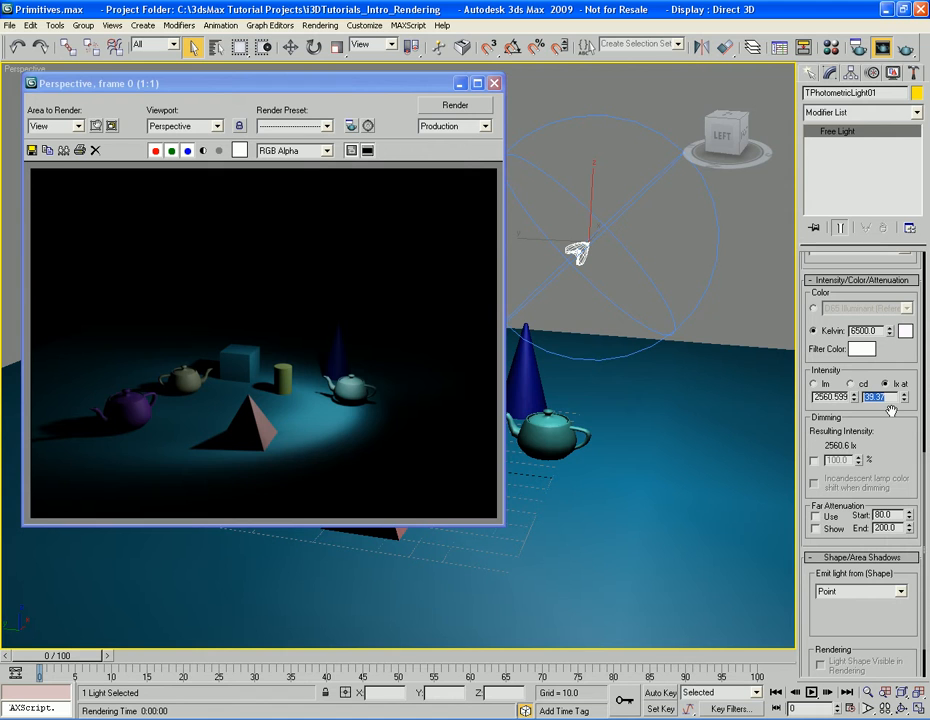
left_click(823, 385)
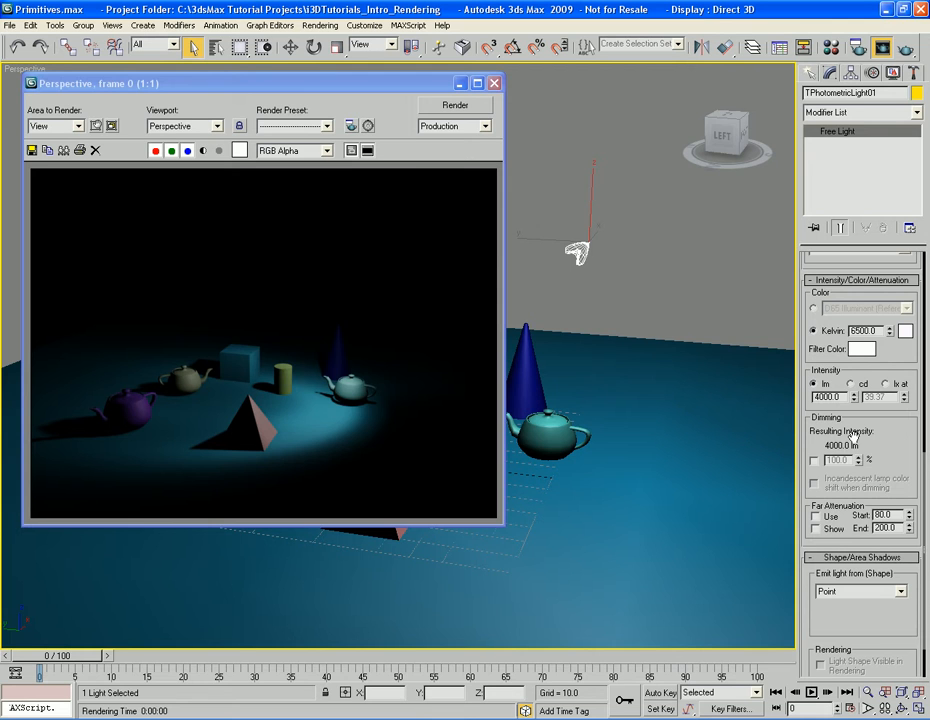
Enable the light's percentage dimming, set it to 50%, and render the Perspective view.
left_click(814, 461)
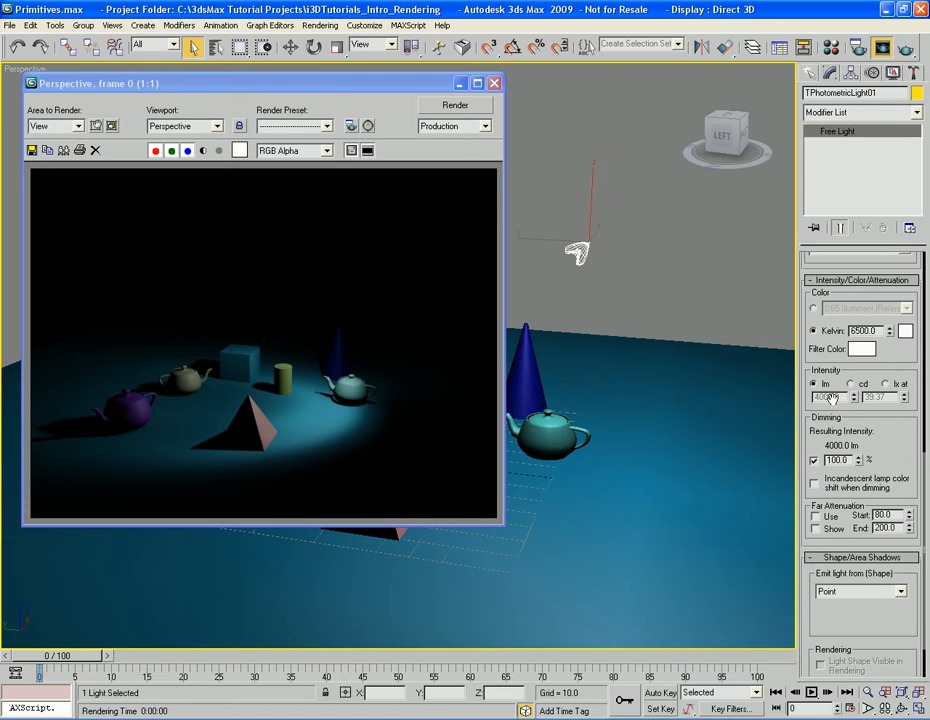
double_click(838, 460)
type("50")
key("Return")
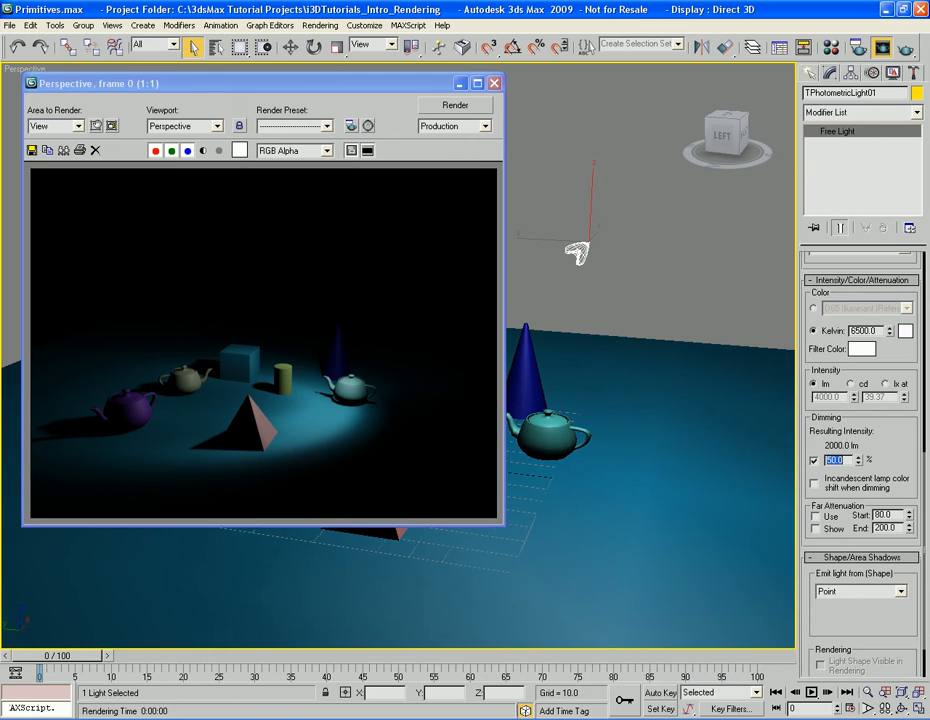
key("shift+q")
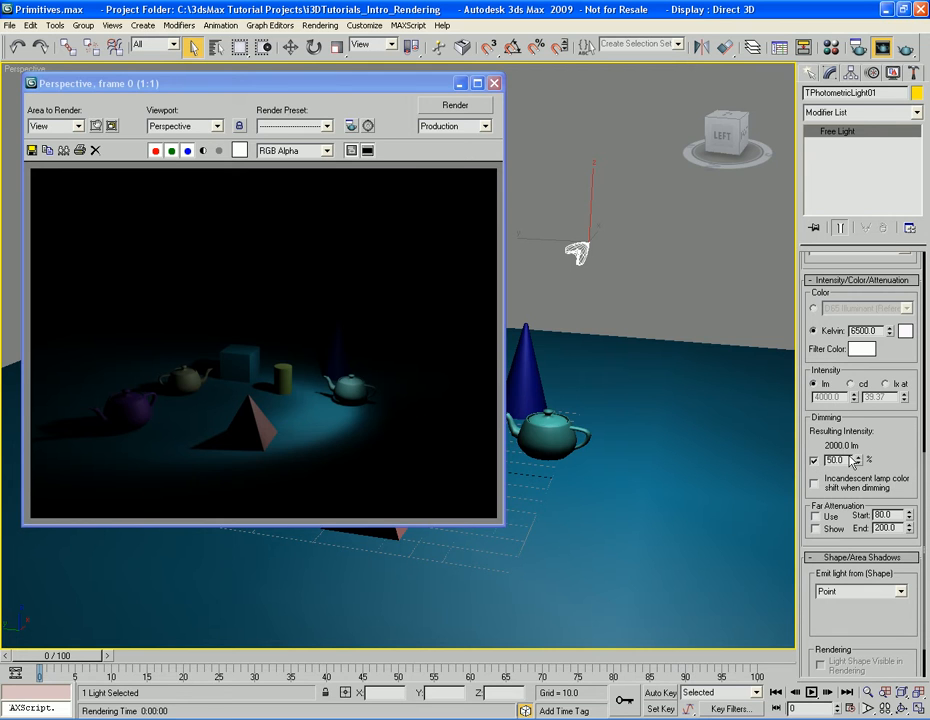
Reset the dimming percentage to 100% and switch percentage dimming off.
type("100")
key("Return")
left_click(815, 461)
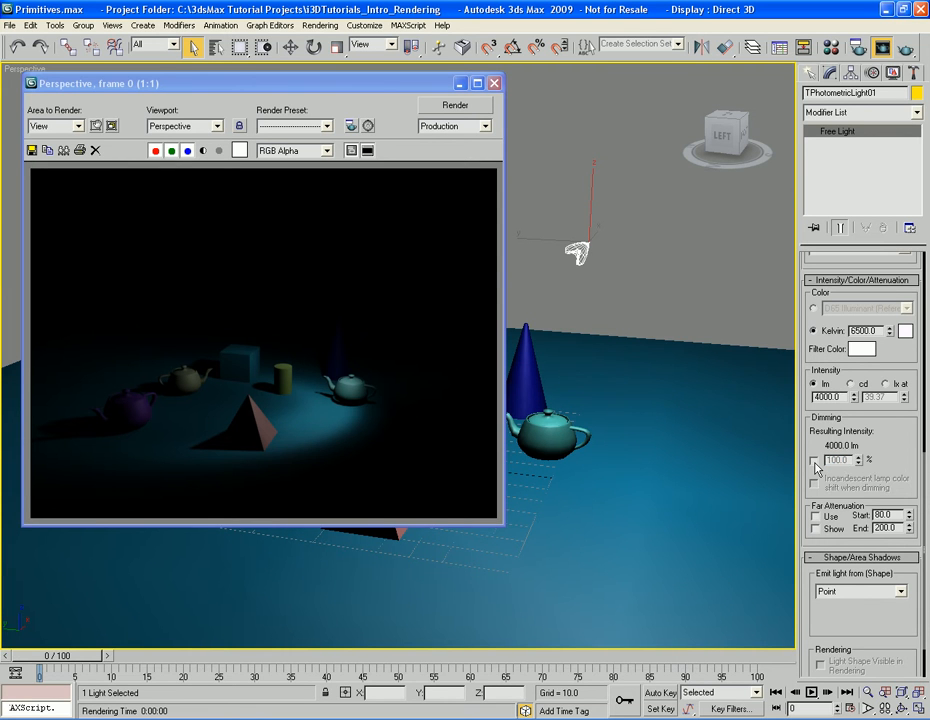
Turn percentage dimming back on, lower it to 3%, and render the Perspective view.
left_click(814, 461)
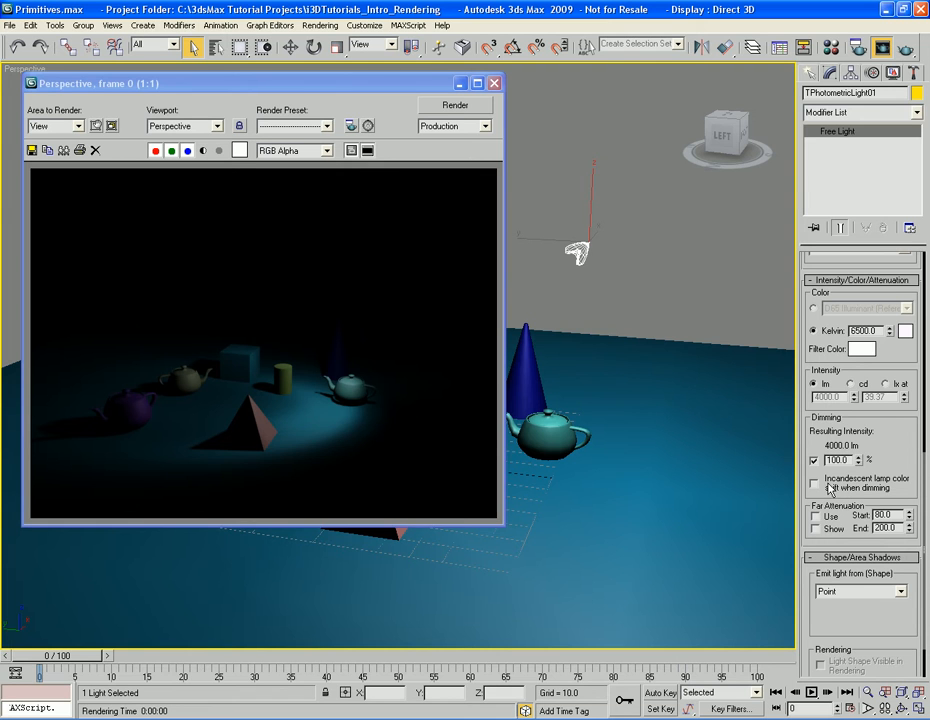
left_click_drag(860, 463, 857, 540)
key("shift+q")
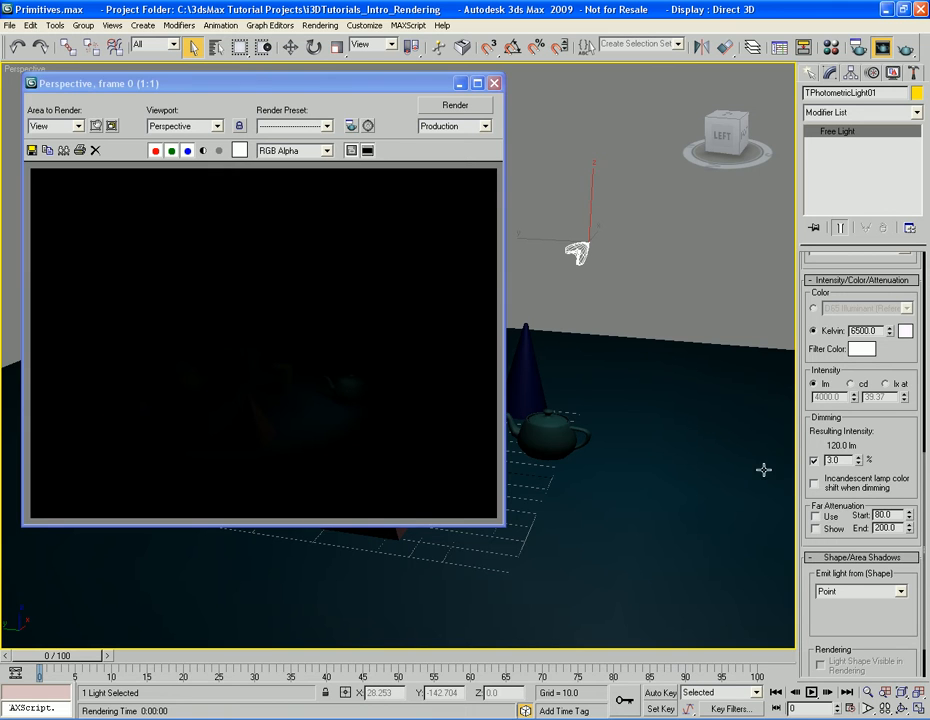
Enable the incandescent lamp color shift when dimming and render at 3%, then at about 15.87% dimming.
left_click(815, 484)
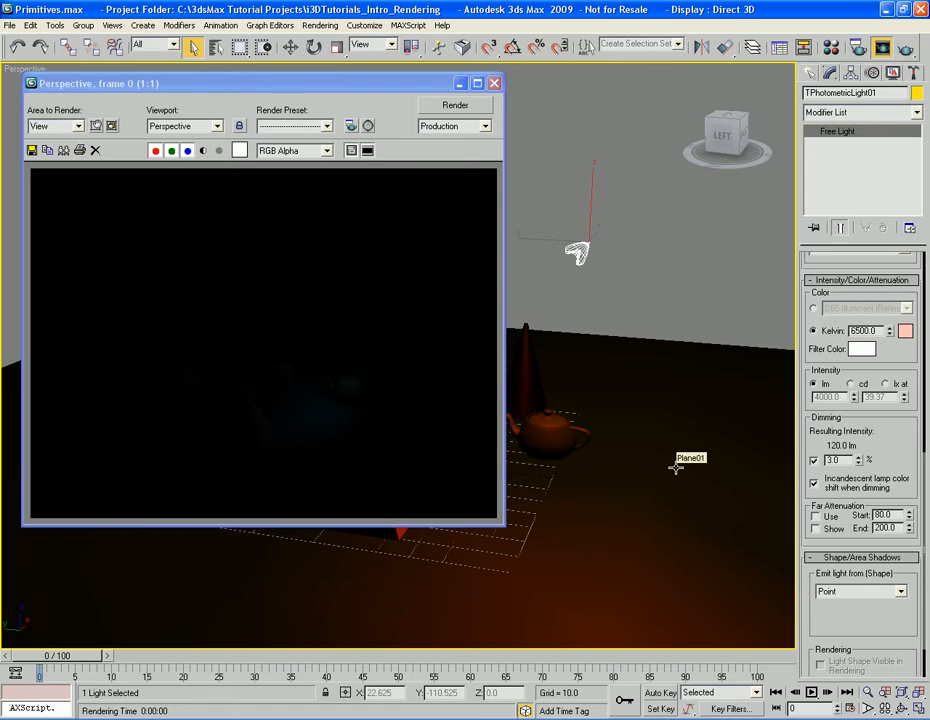
key("shift+q")
left_click_drag(860, 462, 859, 335)
key("shift+q")
key("shift+q")
key("shift+q")
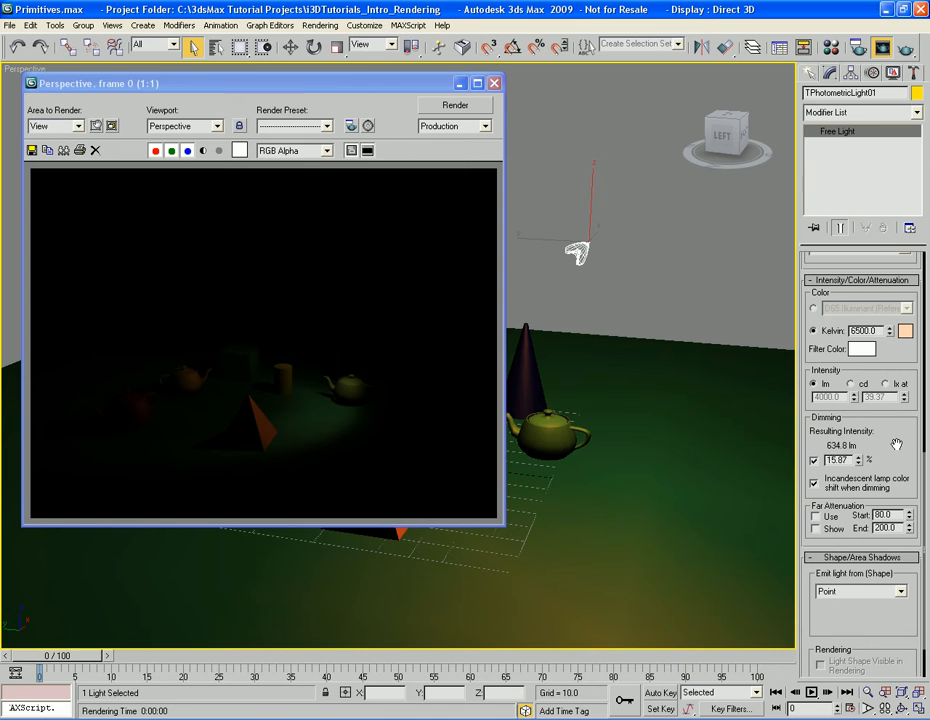
Raise the dimming to about 32% and further, reduce it to about 11.7%, and render after each change.
left_click_drag(858, 459, 860, 394)
key("shift+q")
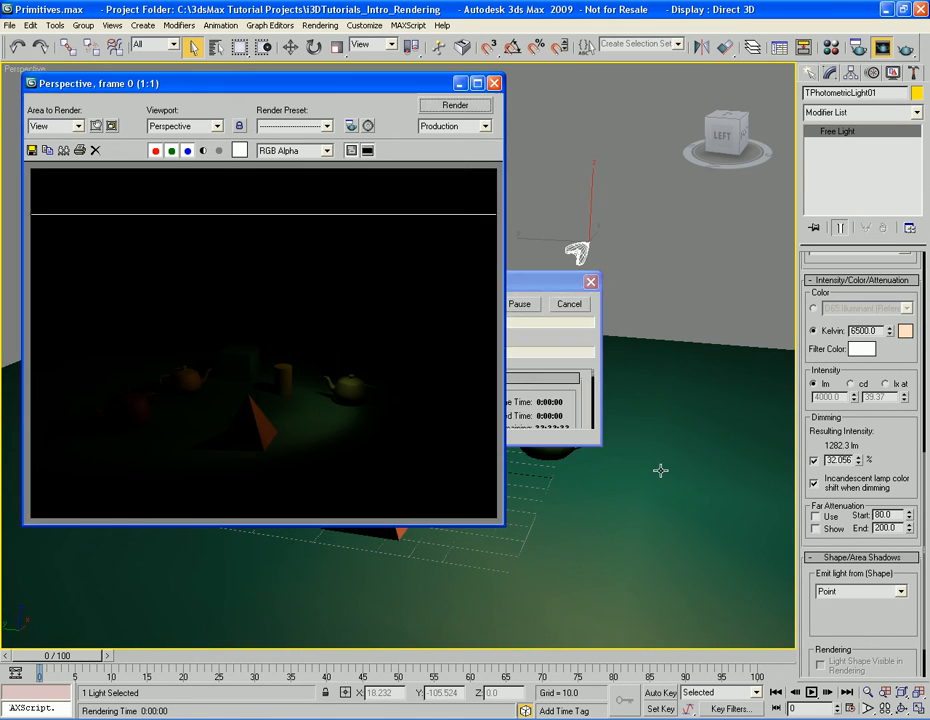
left_click_drag(859, 460, 859, 396)
key("shift+q")
left_click_drag(858, 459, 857, 515)
key("shift+q")
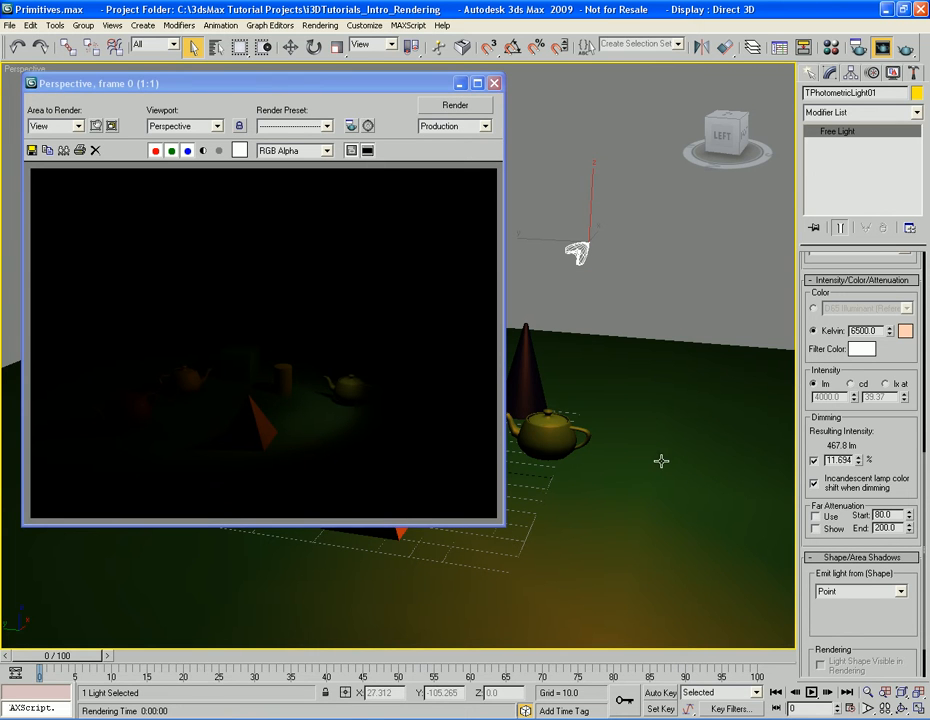
Switch off the incandescent lamp color shift and the light's percentage dimming.
left_click(814, 484)
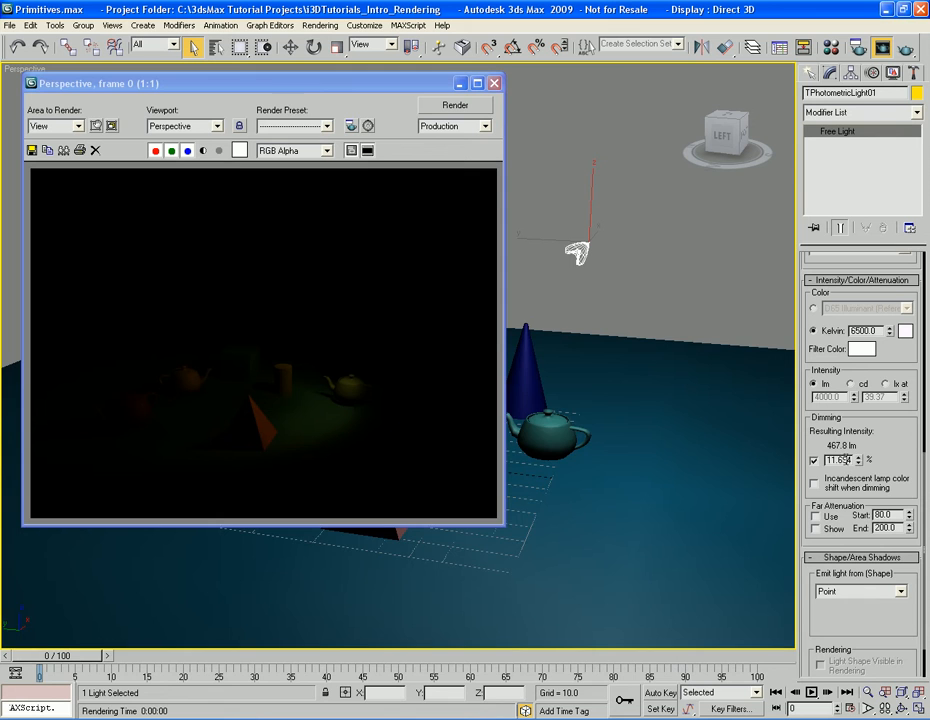
left_click(814, 461)
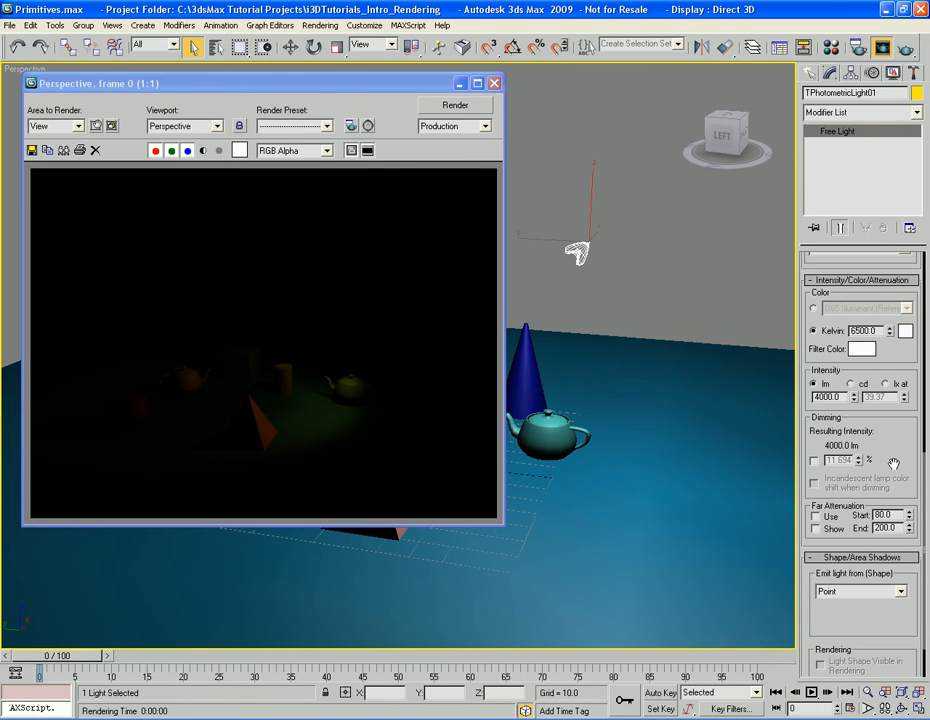
Set the light's emitting shape to Line and render the Perspective view.
scroll(895, 430, "down", 2)
scroll(895, 431, "down", 1)
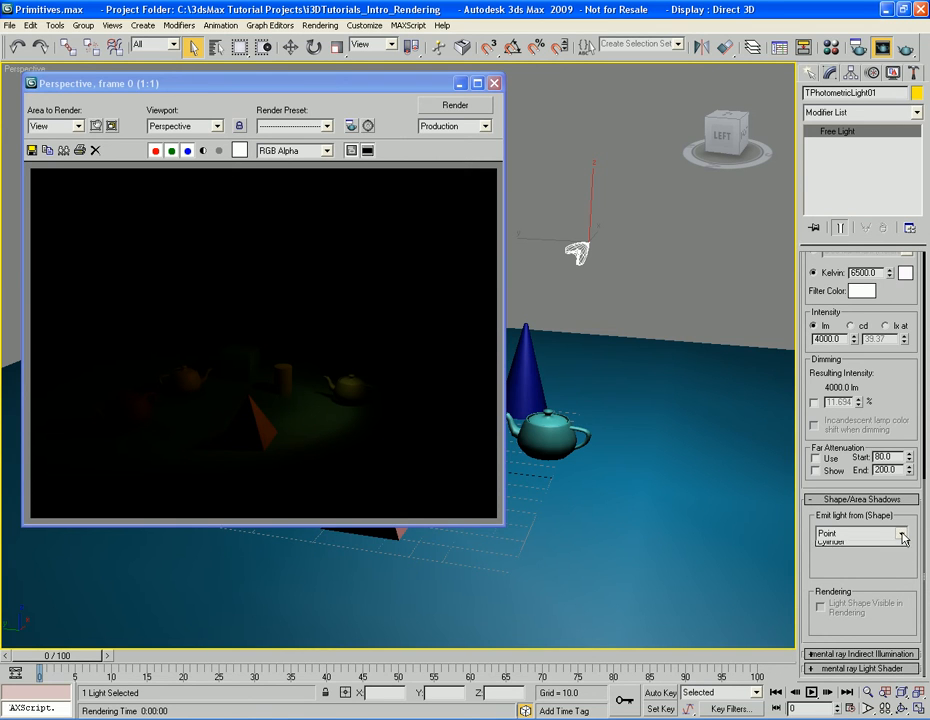
left_click(901, 534)
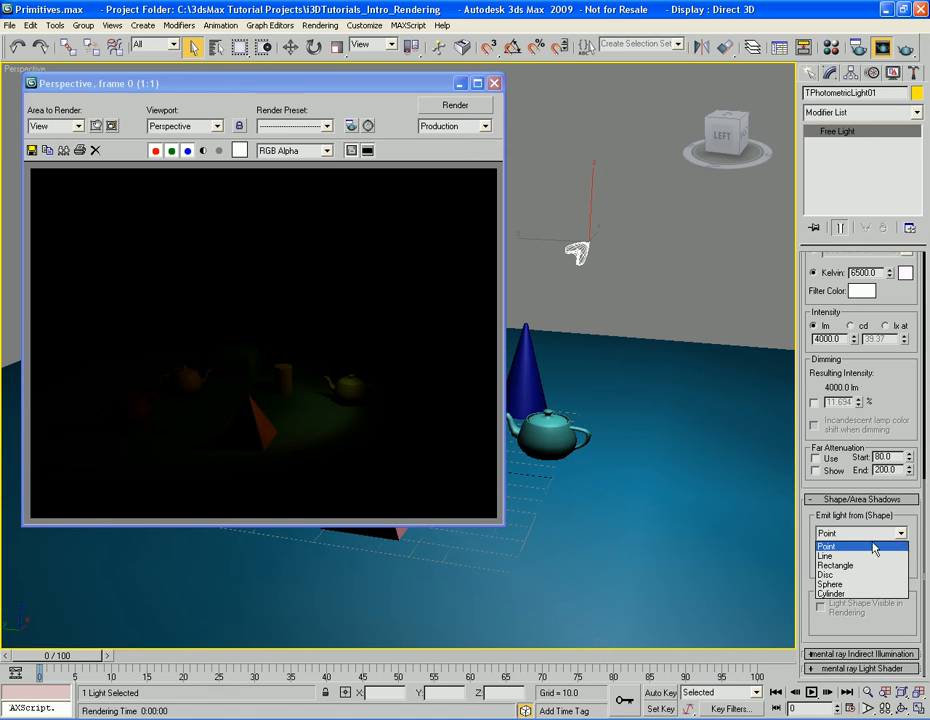
left_click(868, 556)
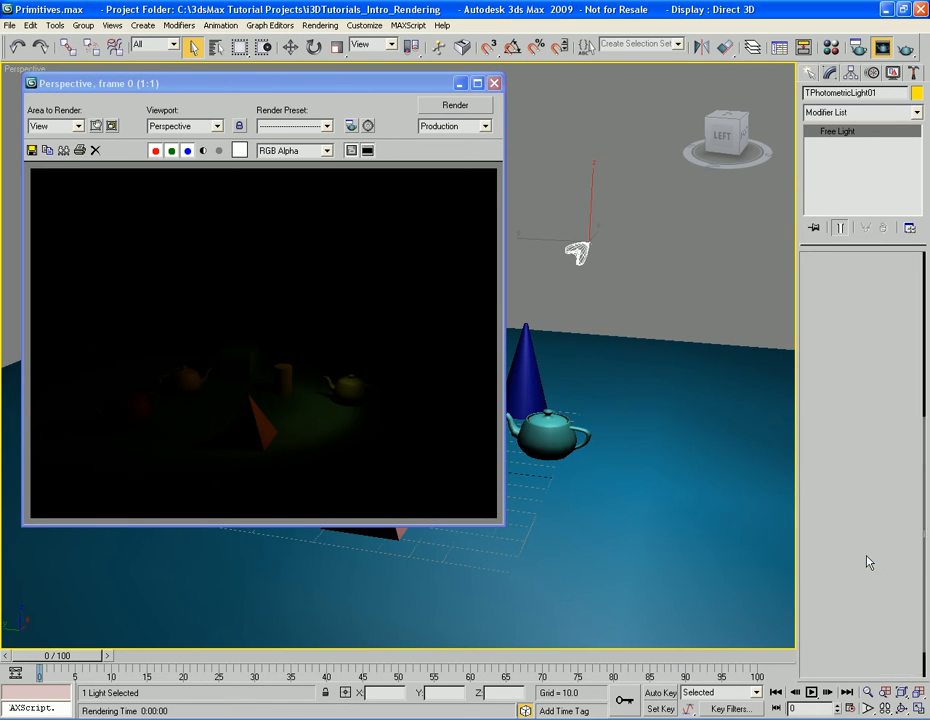
key("shift+q")
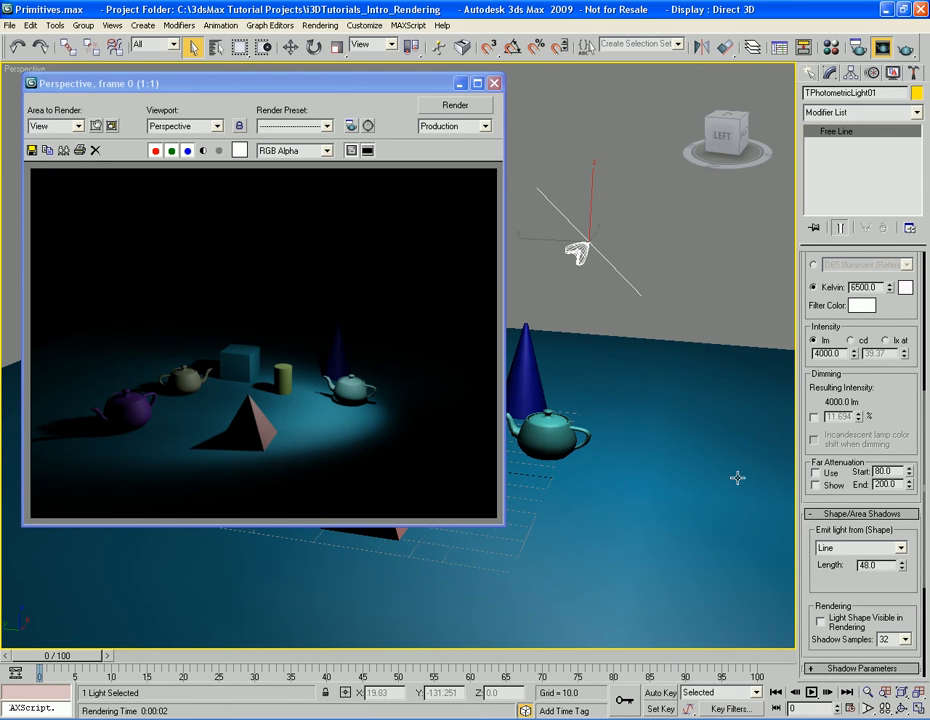
Change the light's emitting shape to Rectangle and render the Perspective view.
left_click(880, 548)
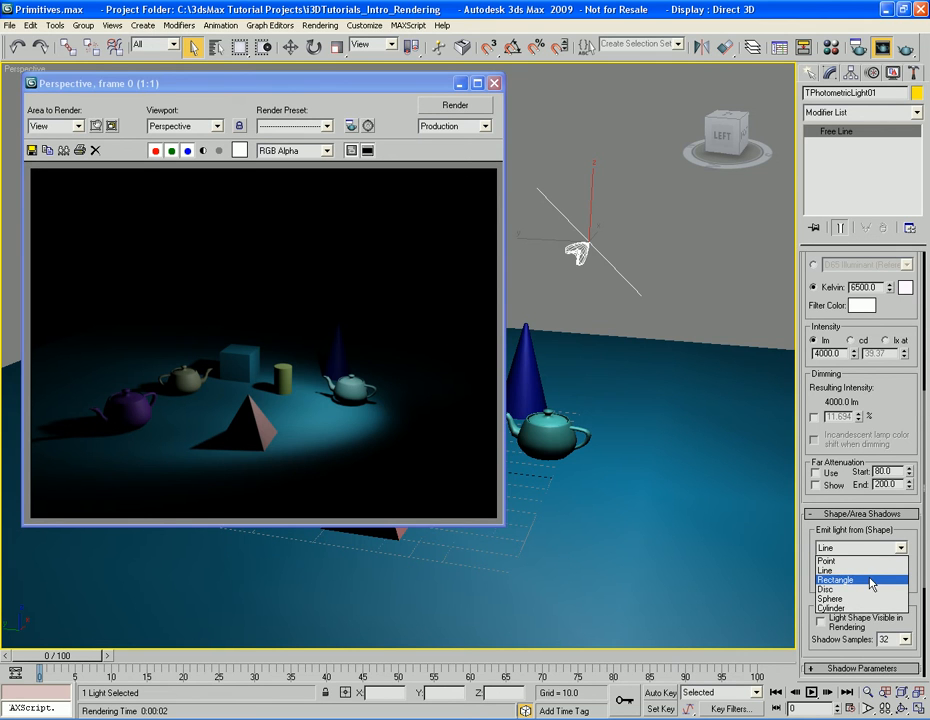
left_click(872, 580)
key("shift+q")
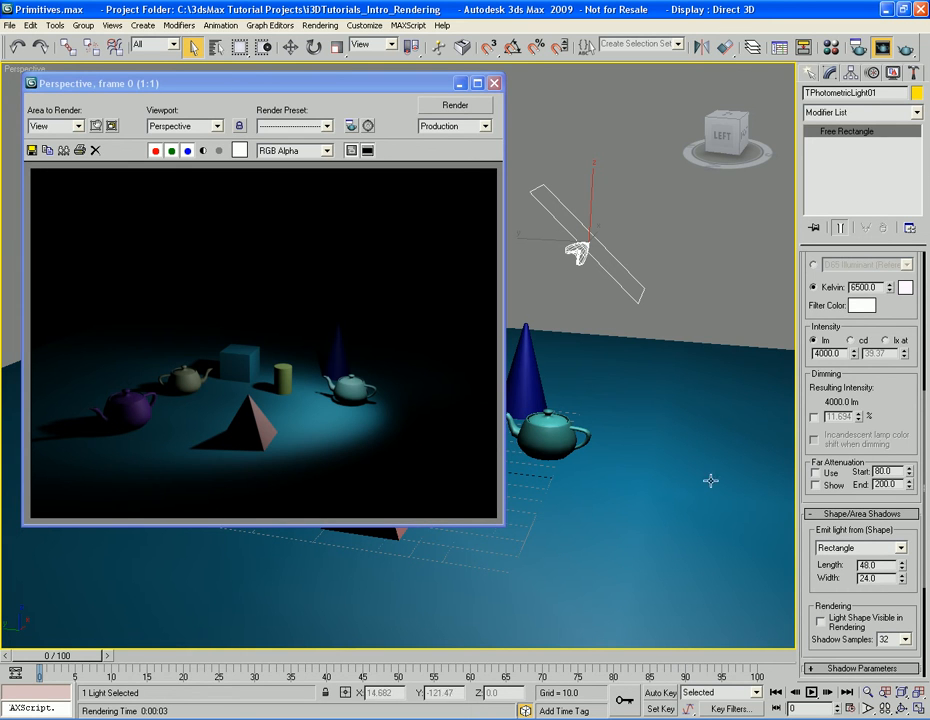
Try the Sphere emitting shape for the light, and return the shape to Point.
left_click(898, 548)
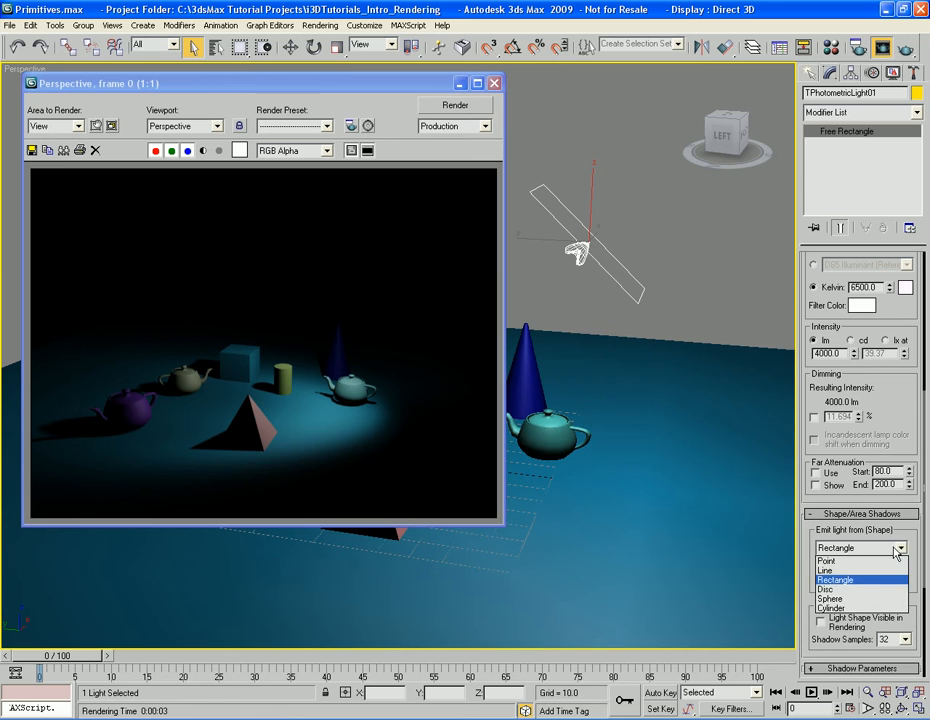
left_click(866, 600)
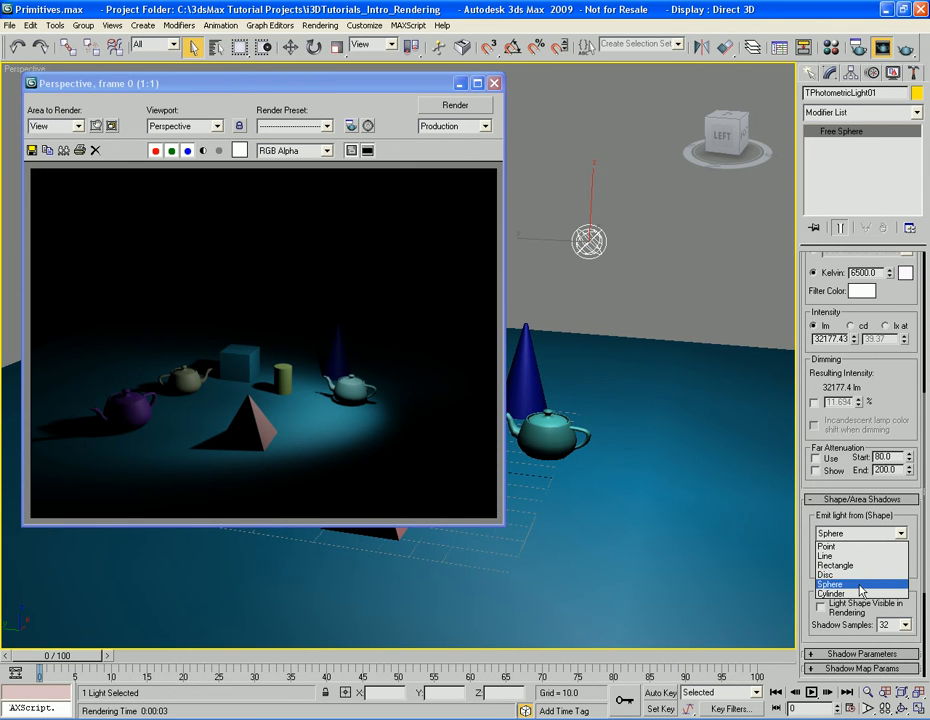
left_click(858, 547)
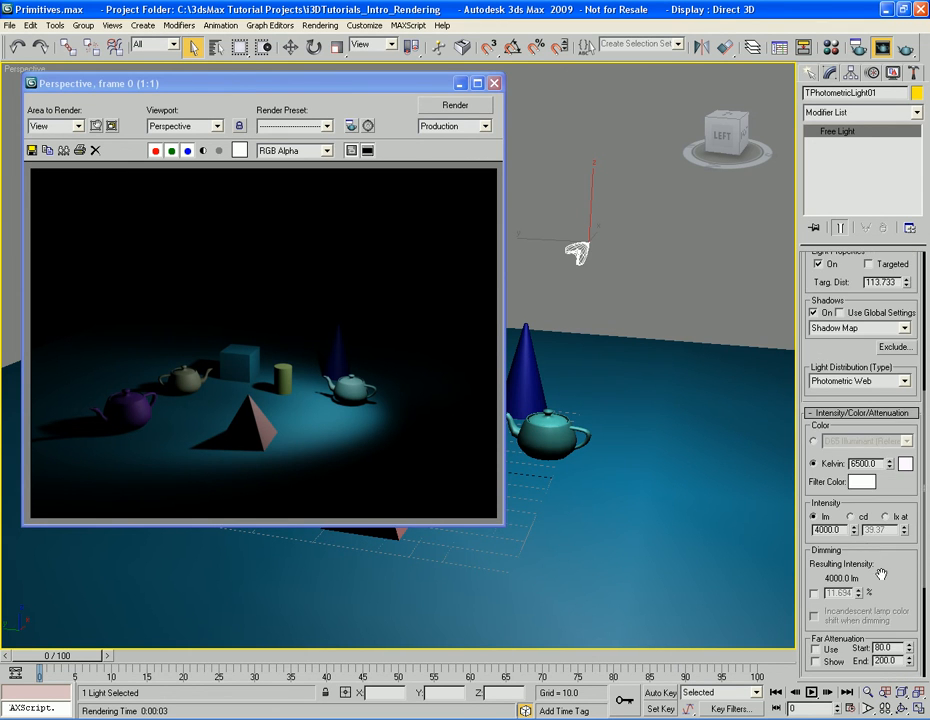
scroll(880, 500, "down", 5)
scroll(892, 484, "down", 1)
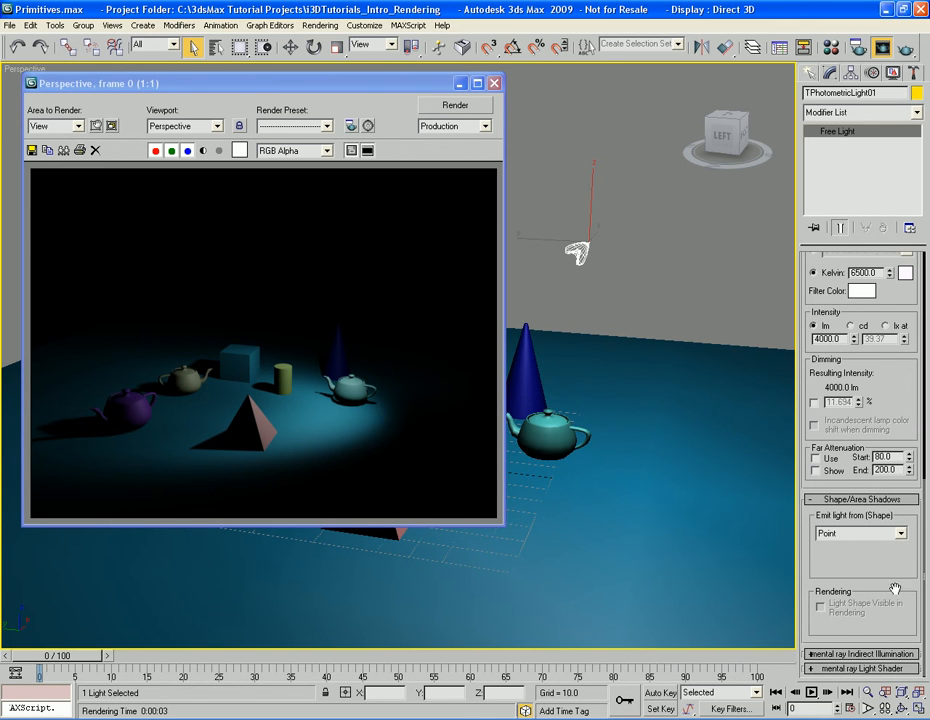
Set the light's emitting shape to Sphere and enlarge its radius to about 11.77.
left_click(899, 533)
left_click(857, 585)
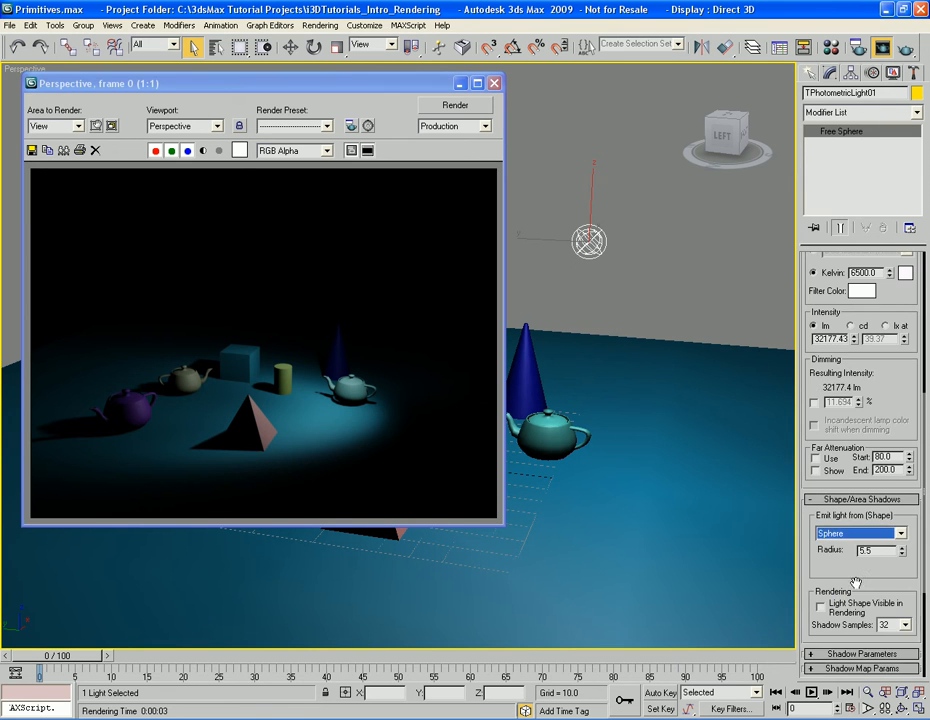
scroll(898, 524, "down", 1)
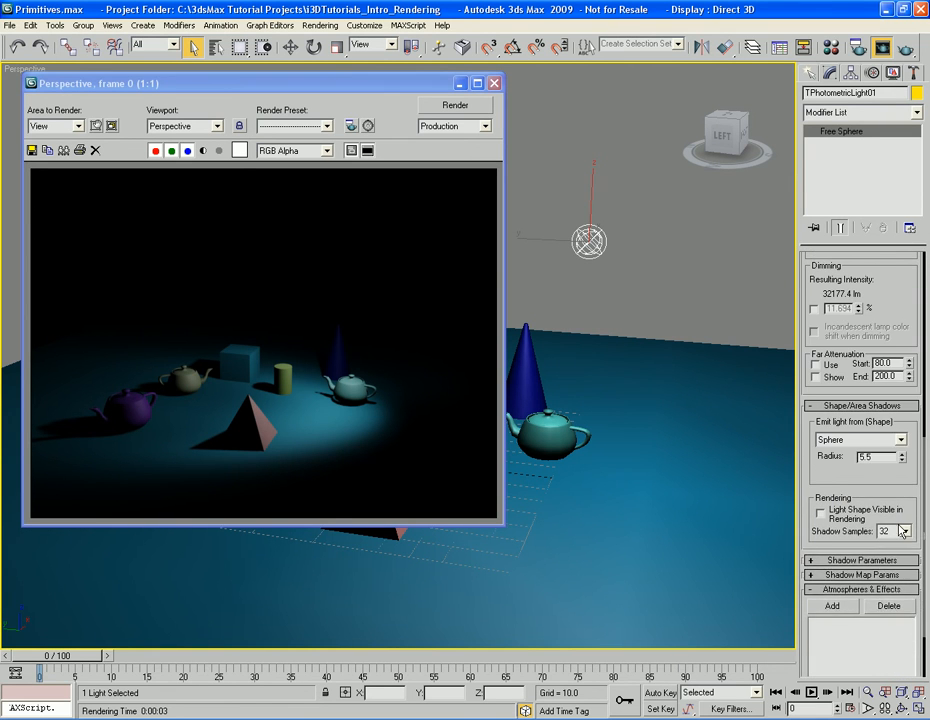
scroll(898, 524, "down", 1)
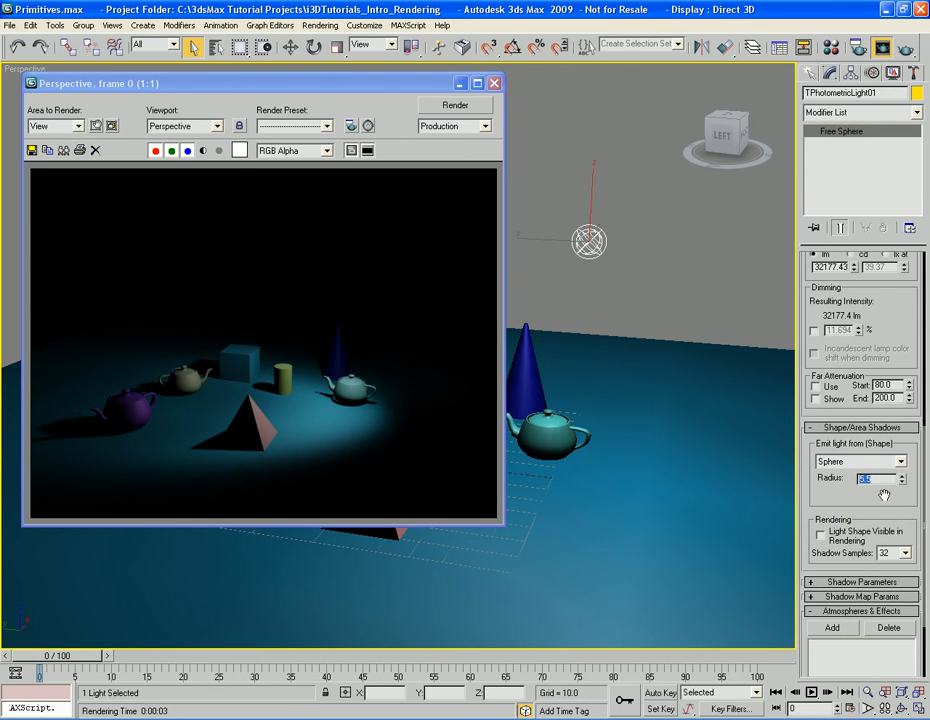
left_click_drag(901, 478, 898, 388)
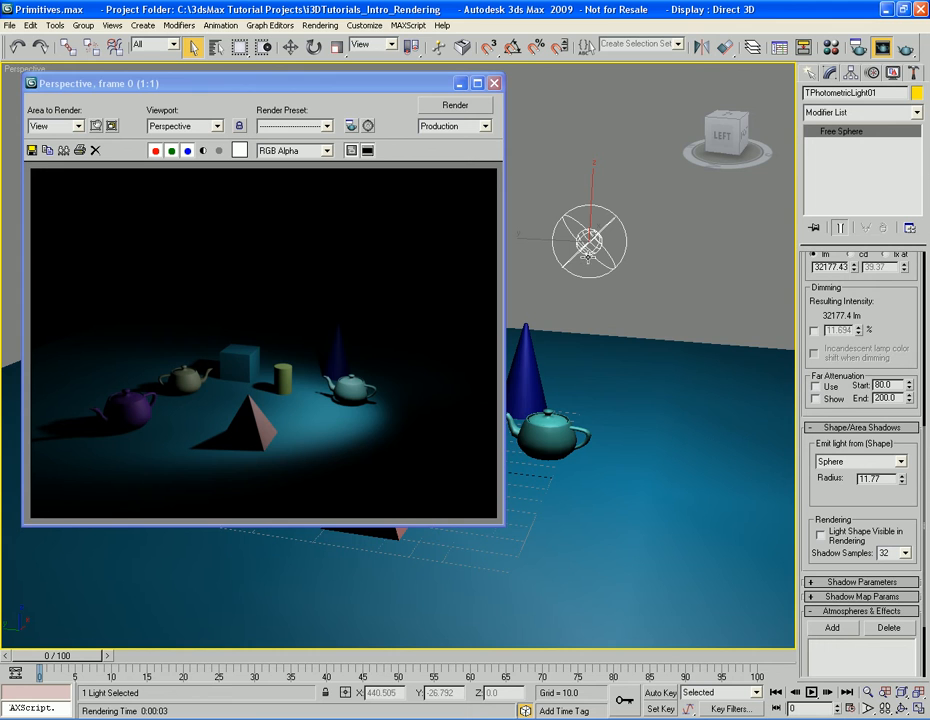
Render the Perspective view with the sphere light, compare a render using 4 shadow samples, and return the shadow samples to 32.
key("shift+q")
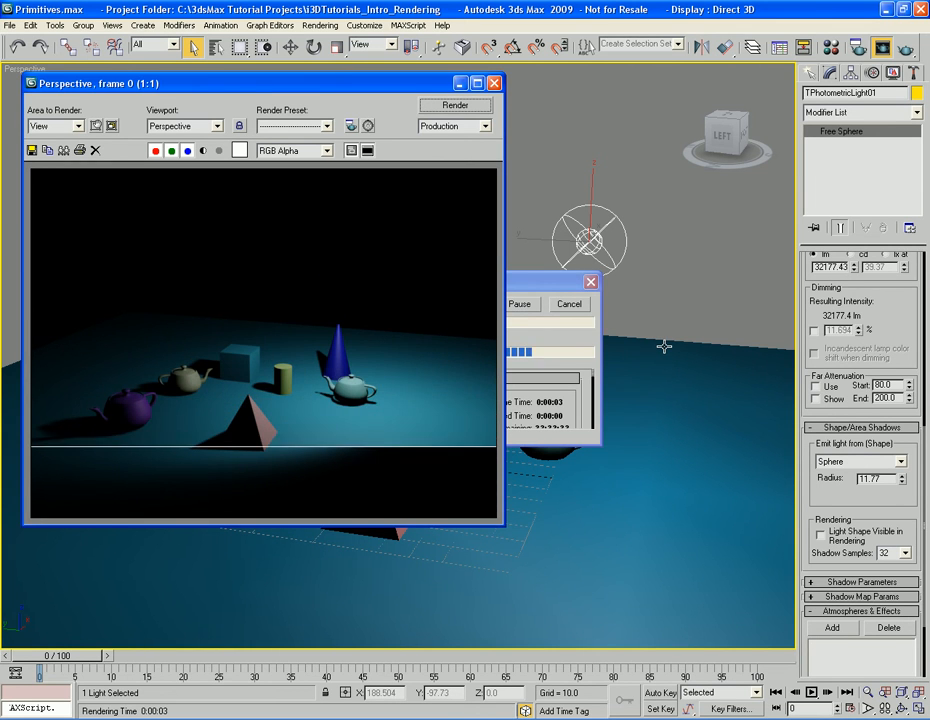
left_click_drag(884, 504, 883, 461)
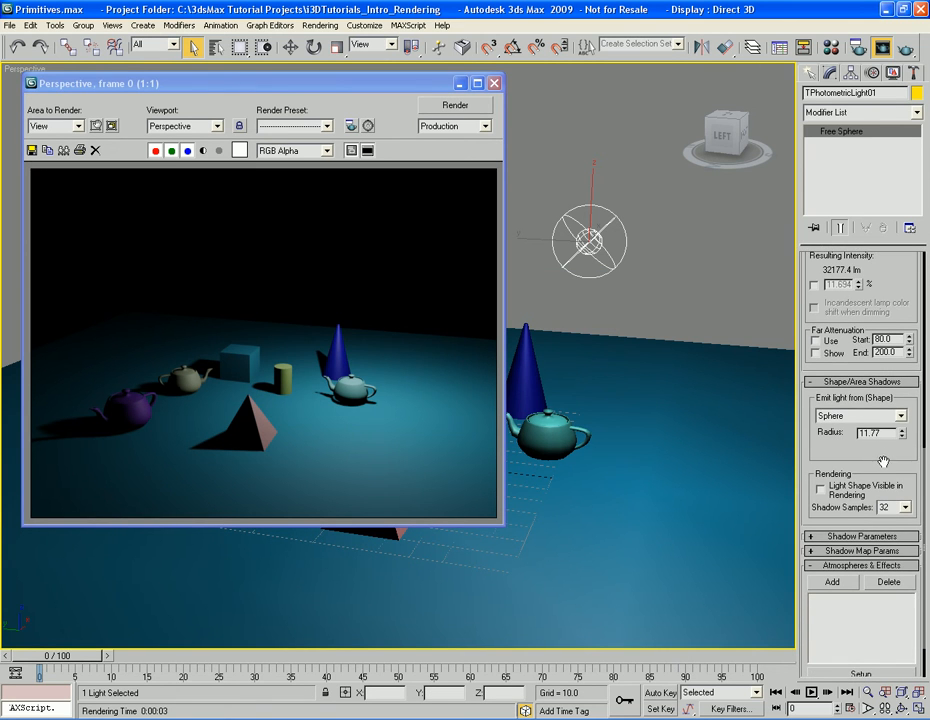
left_click(906, 508)
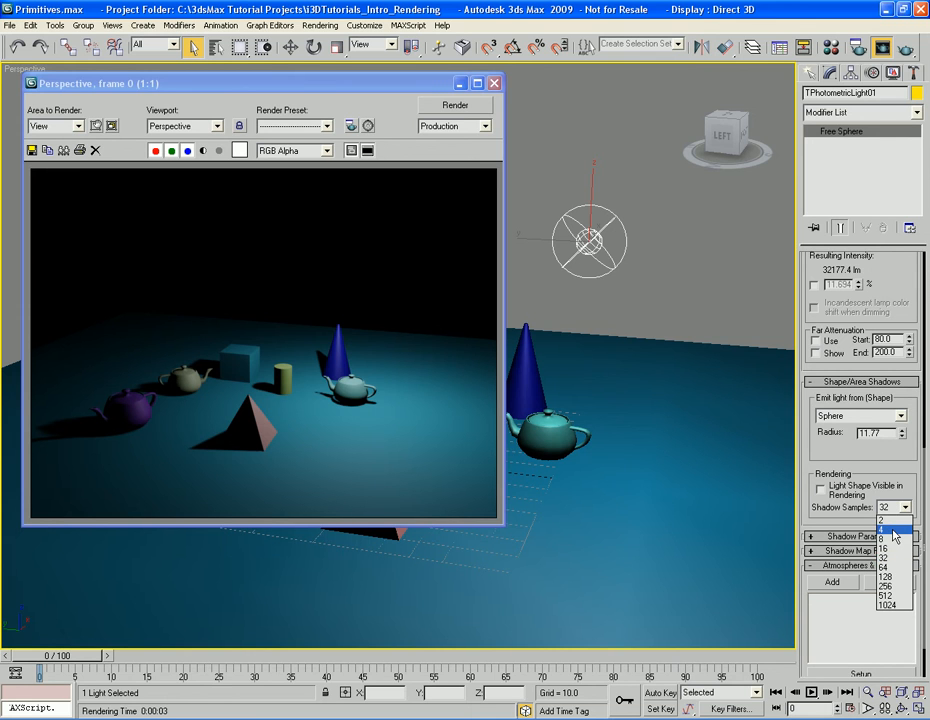
left_click(893, 531)
key("shift+q")
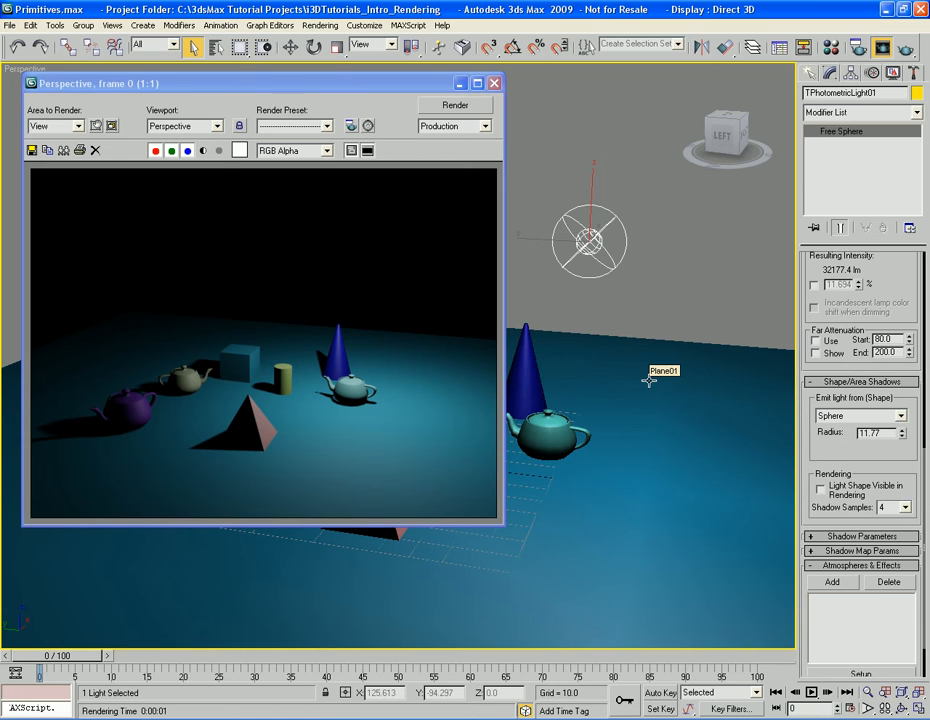
left_click(905, 508)
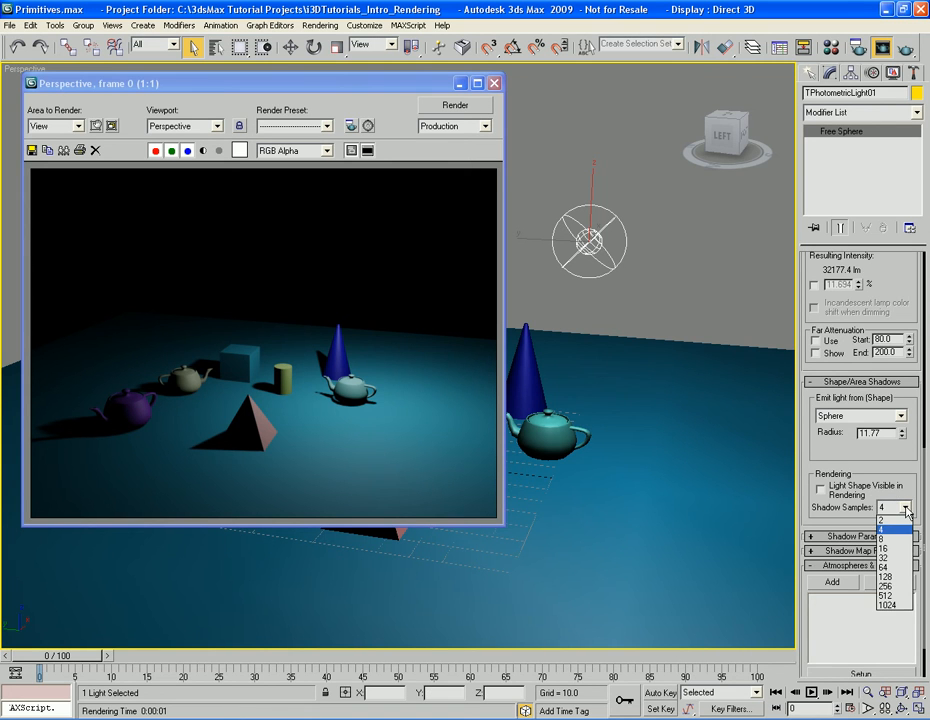
left_click(884, 557)
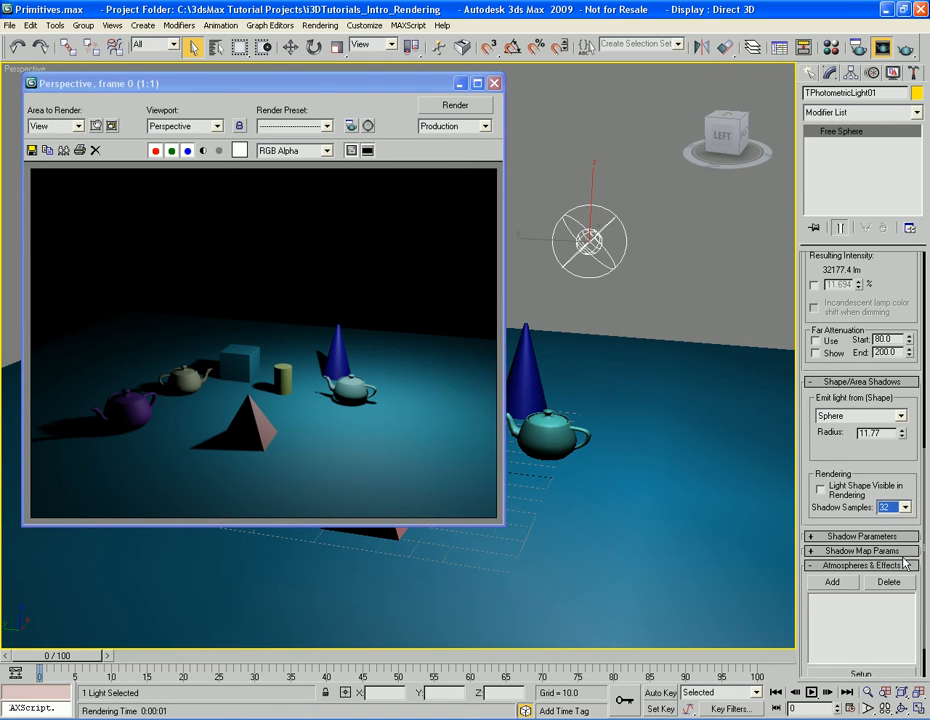
Try a render with Light Shape Visible in Rendering enabled, and turn the option off again.
left_click(843, 497)
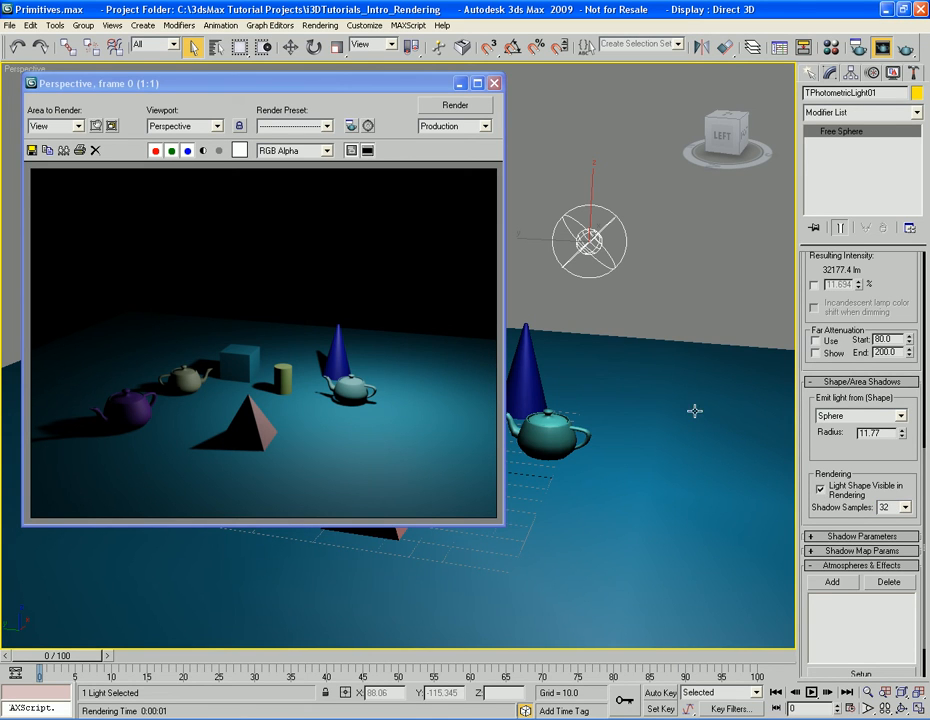
key("shift+q")
left_click(821, 489)
Examine the light's shadow parameters and shadow map parameters, and review its distribution, color, intensity and shape settings.
scroll(901, 539, "down", 2)
left_click(845, 478)
left_click(845, 478)
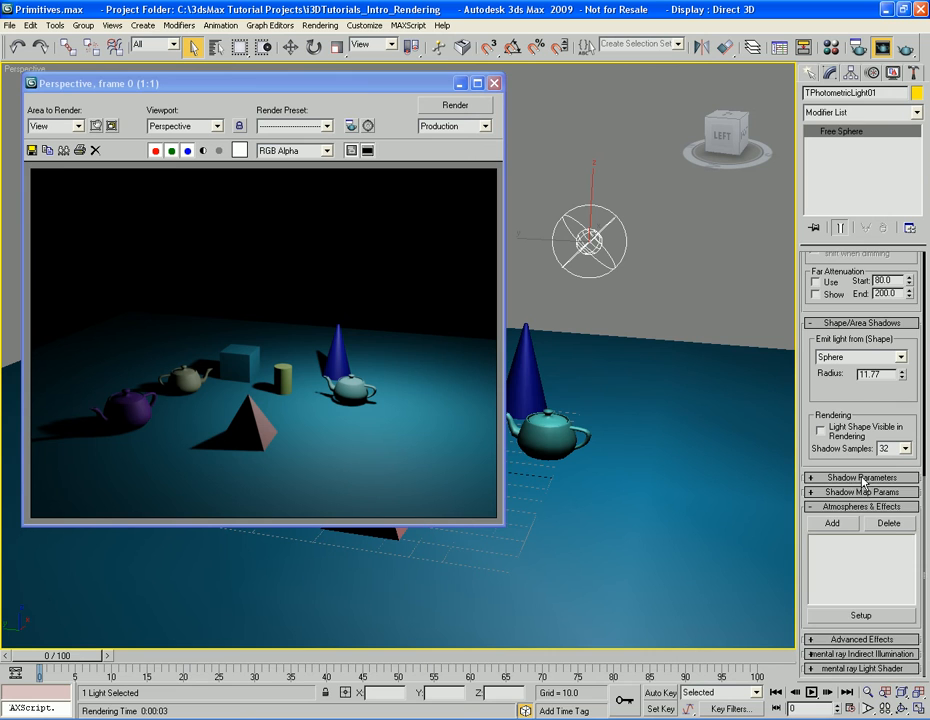
left_click(858, 492)
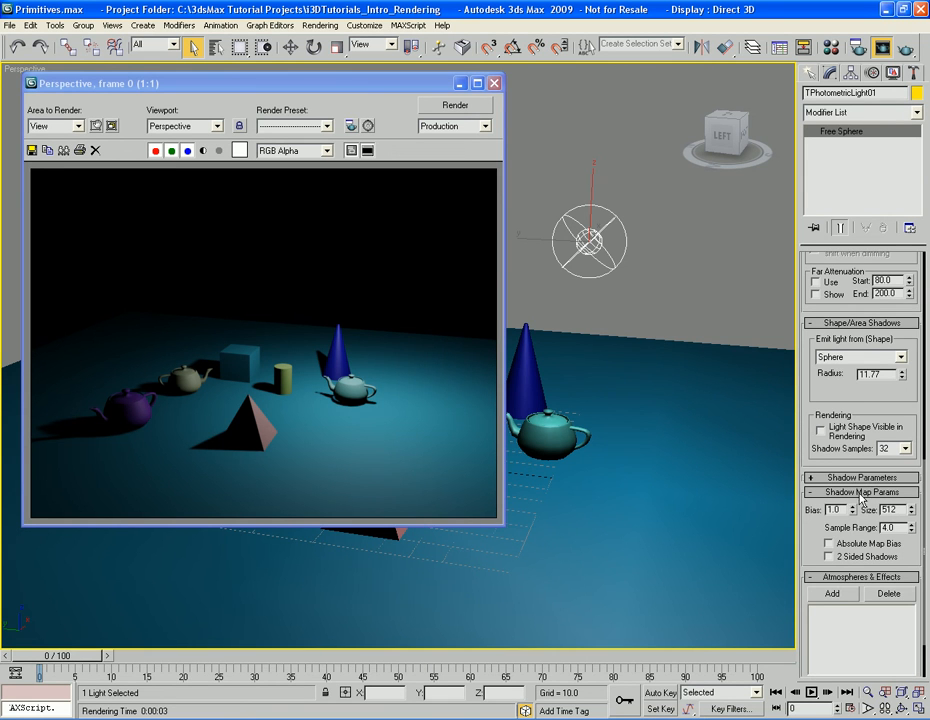
left_click(866, 493)
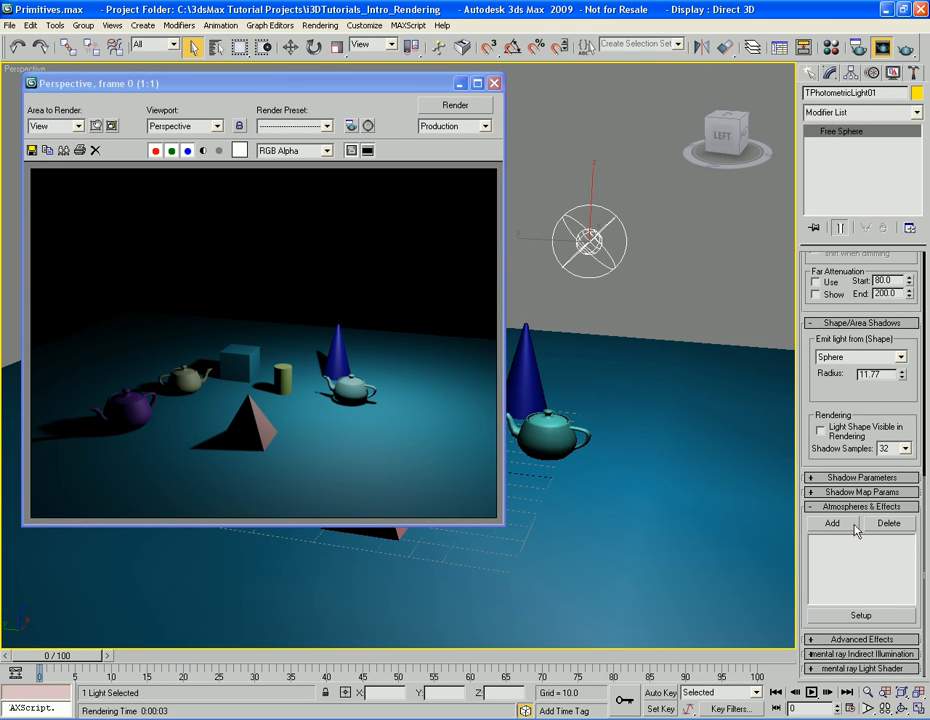
left_click(880, 507)
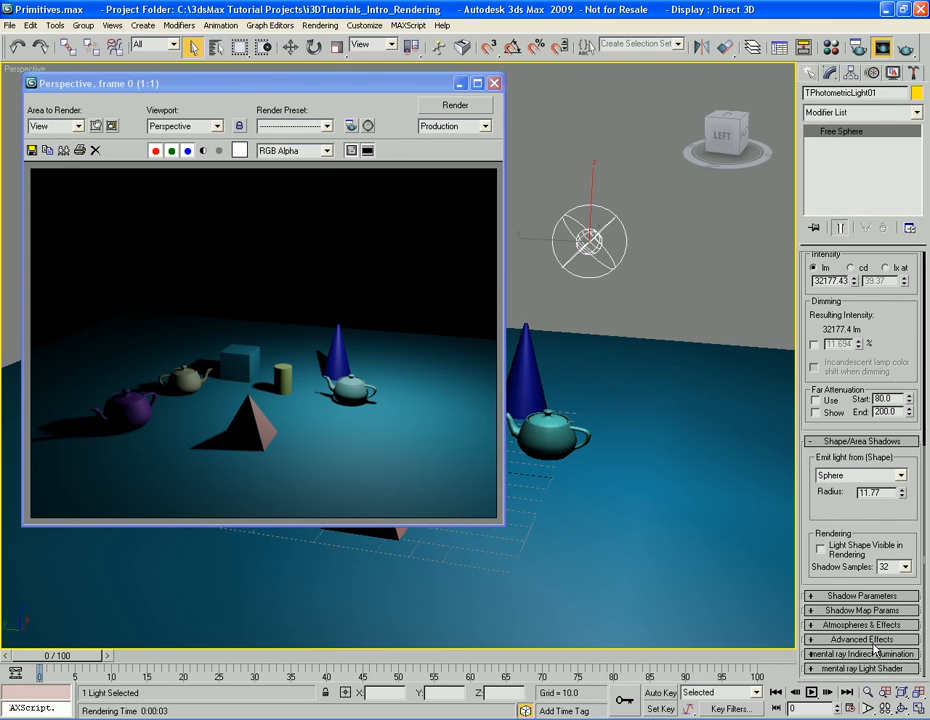
left_click_drag(877, 519, 881, 545)
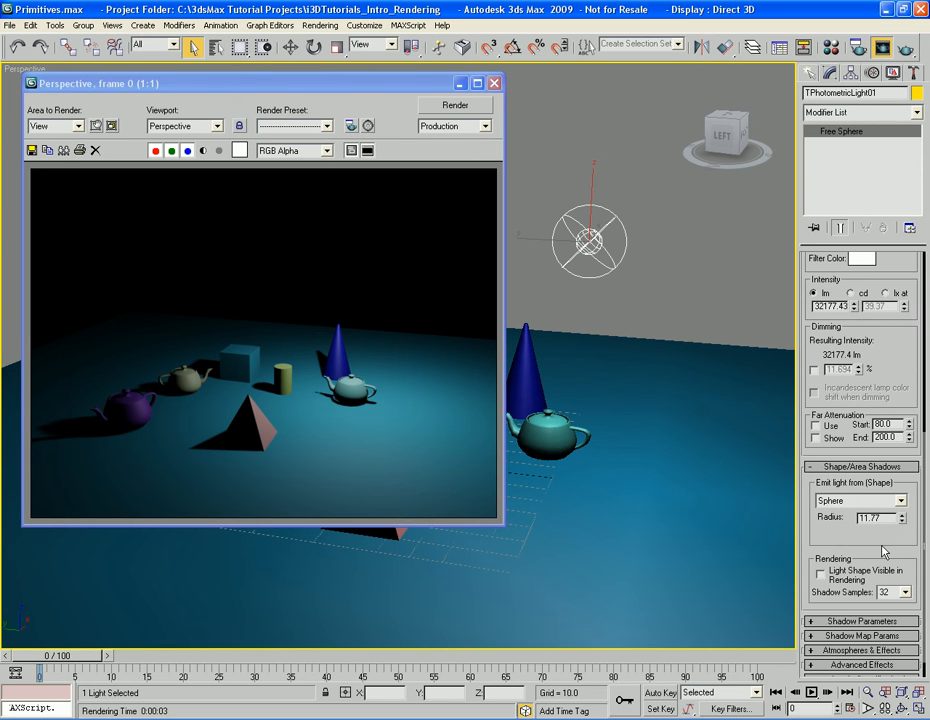
scroll(882, 545, "up", 5)
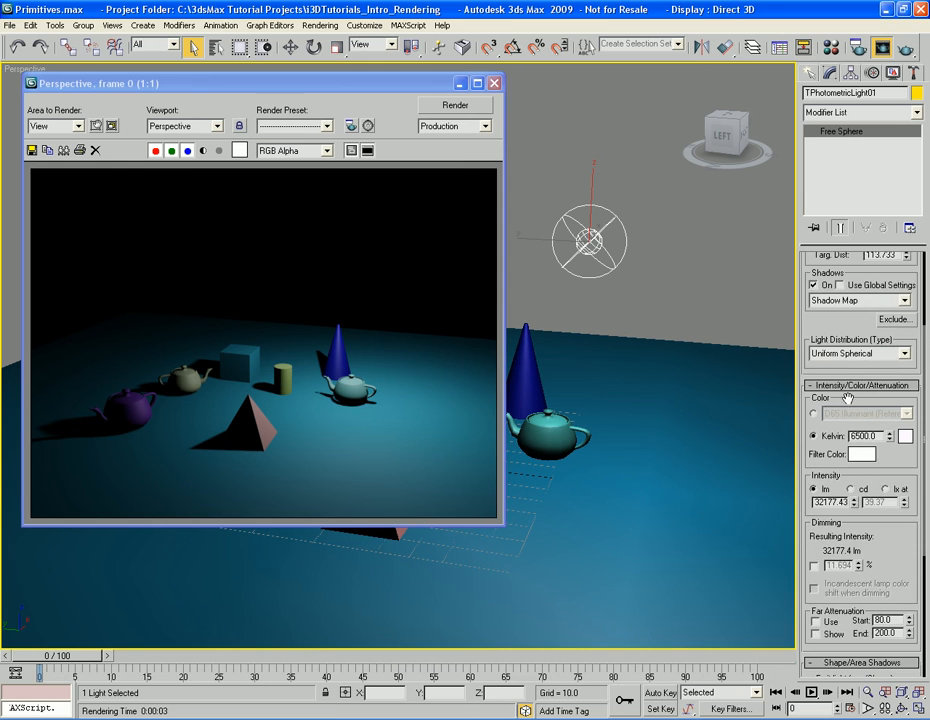
scroll(880, 470, "down", 2)
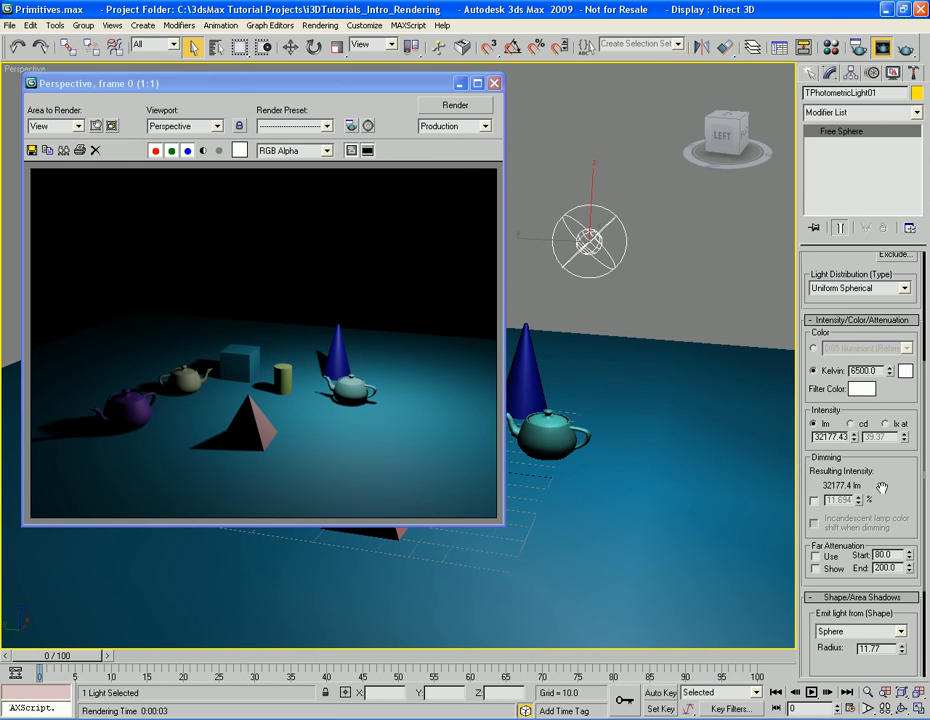
scroll(880, 490, "down", 4)
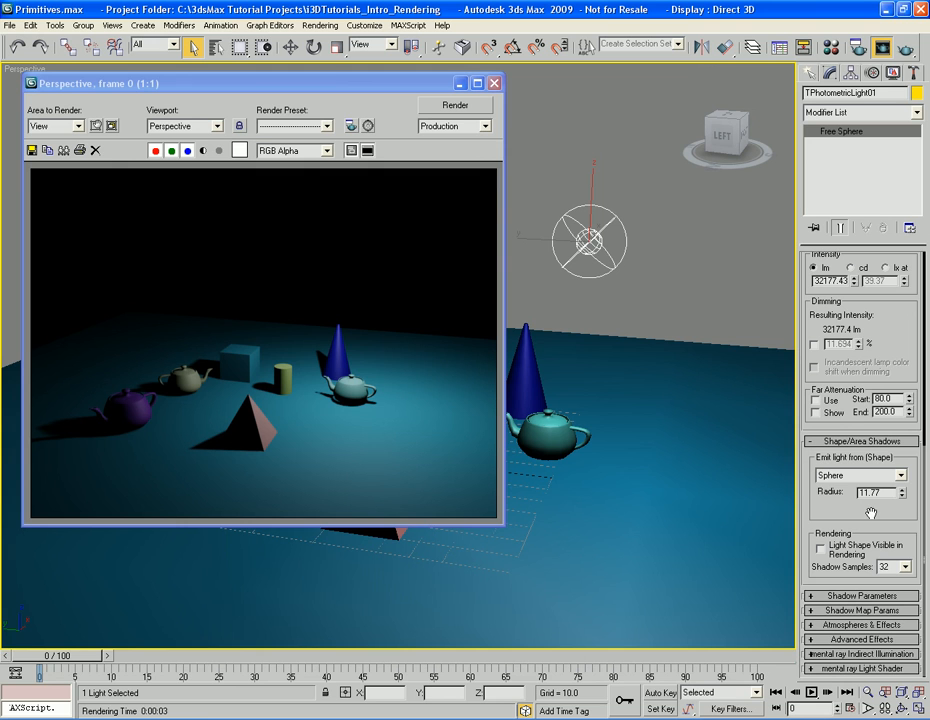
Set the light's emitting shape back to Point.
left_click(866, 475)
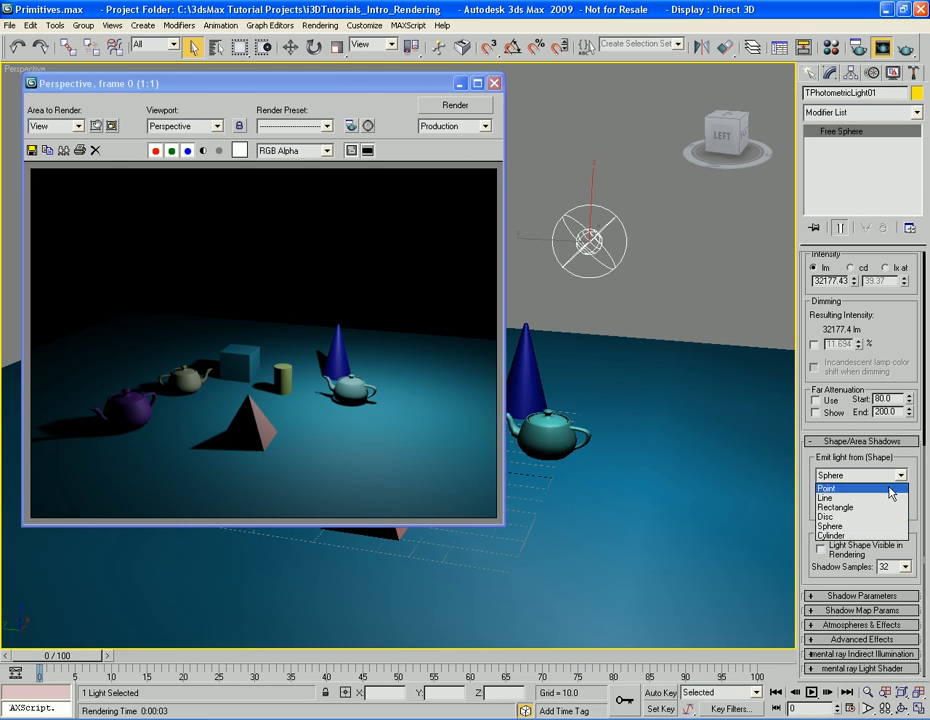
left_click(880, 488)
scroll(868, 519, "up", 3)
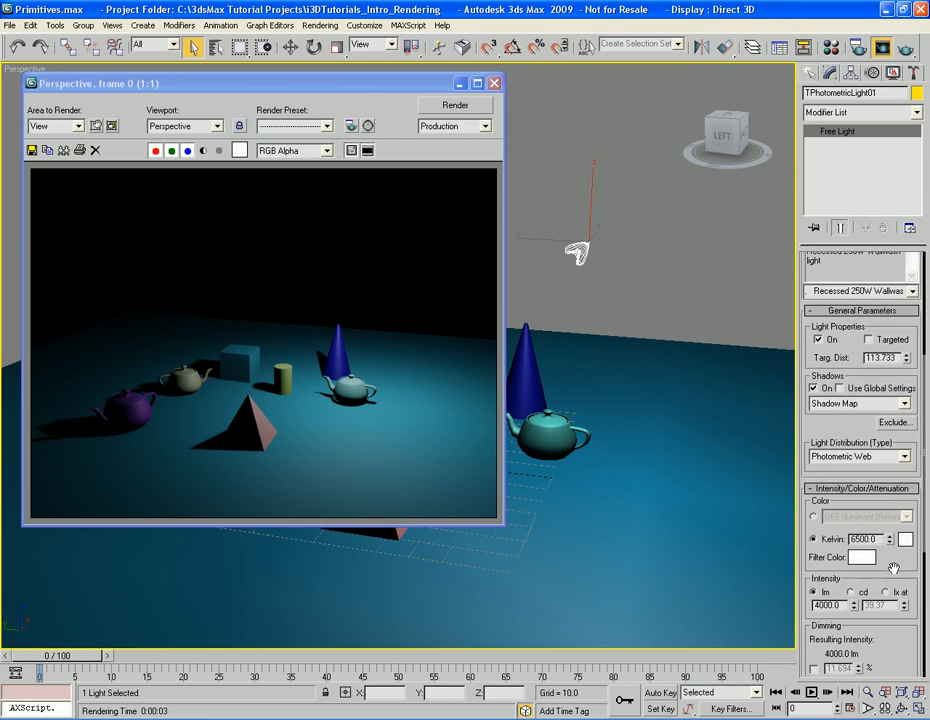
Inspect the light's Photometric Web distribution diagram and rotation settings, and render the Perspective view.
scroll(893, 566, "up", 6)
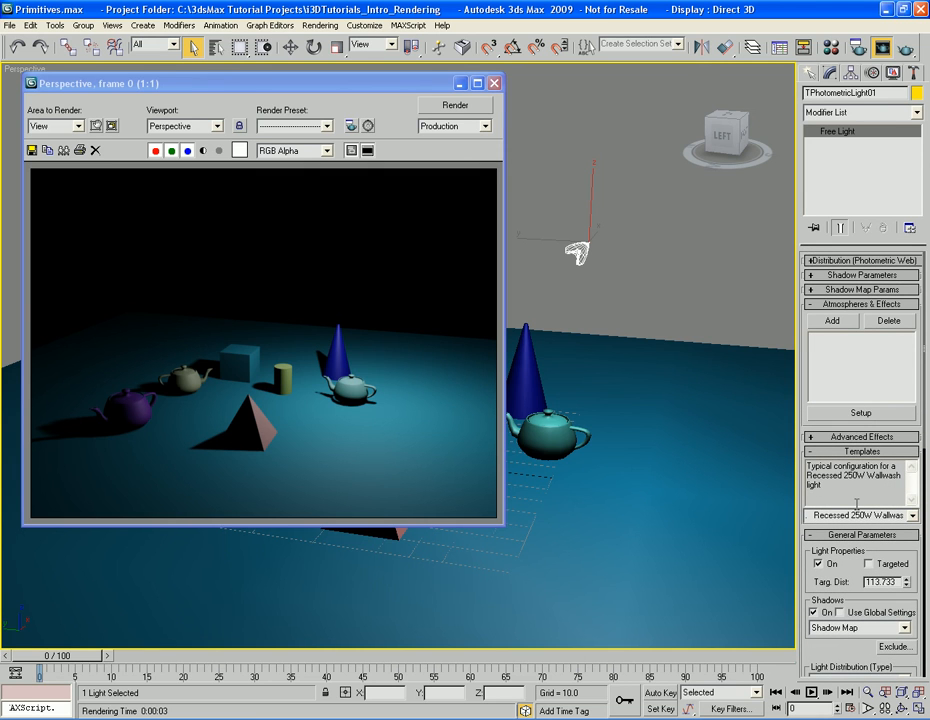
left_click(837, 261)
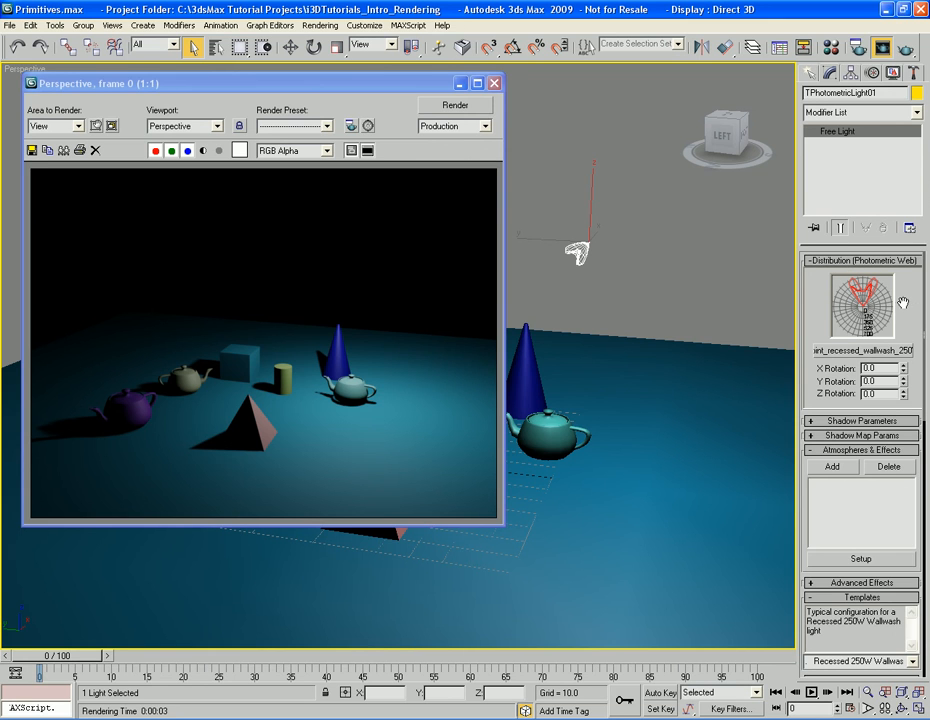
left_click(853, 261)
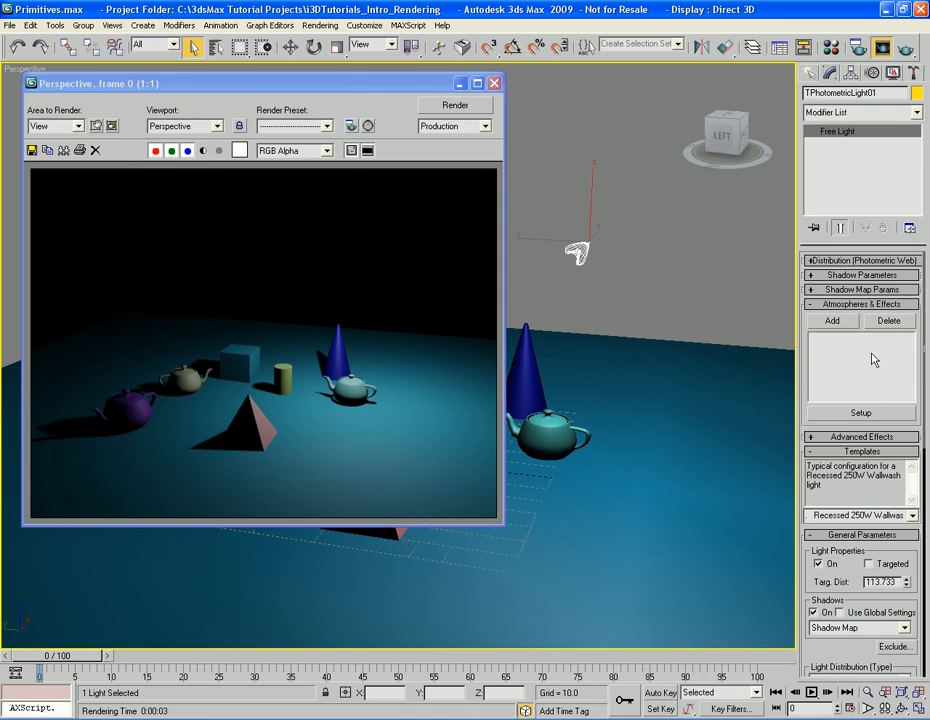
left_click_drag(879, 427, 880, 410)
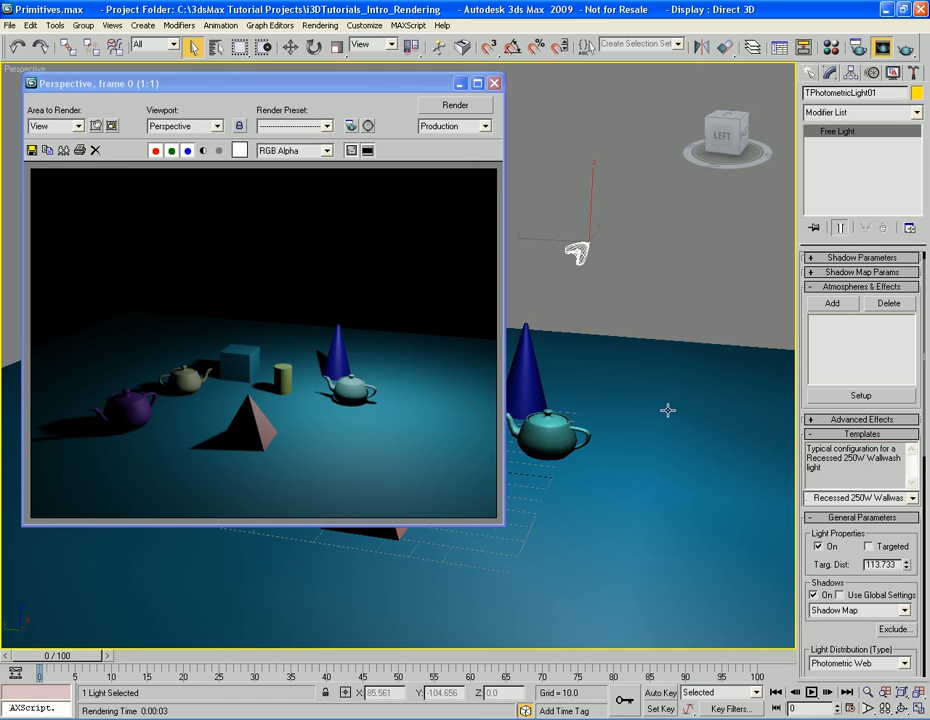
key("shift+q")
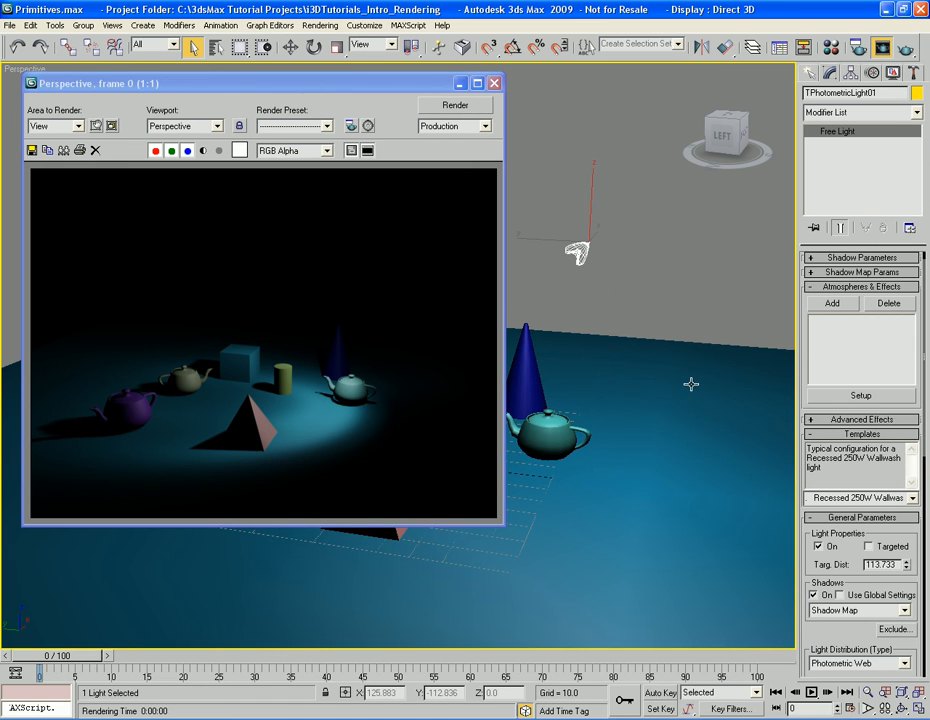